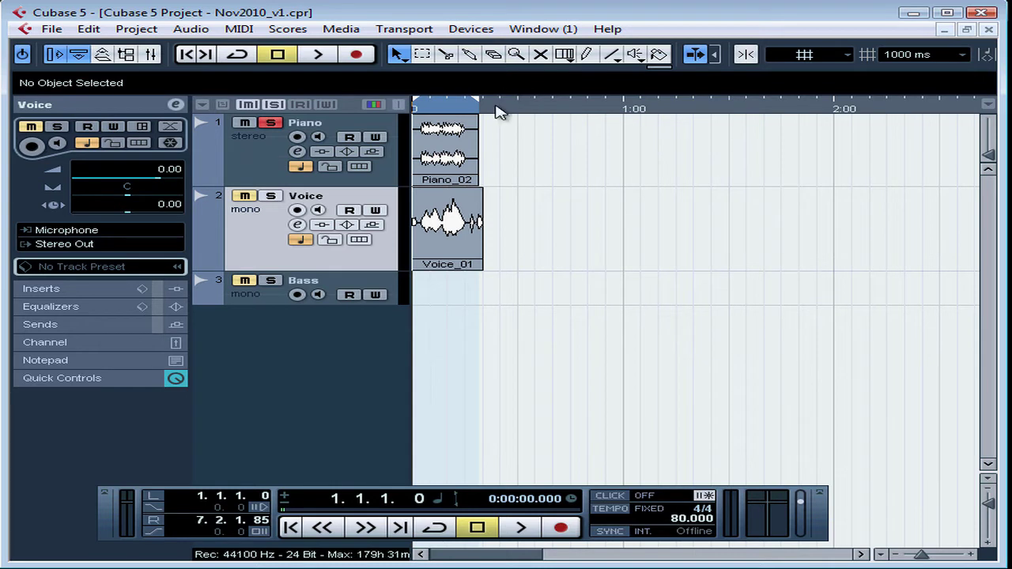
Rename the Piano_02 clip's audio file to PianoIntro and check the new file name in the project's Audio folder.
{"action": "left_click", "coordinate": [453, 150]}
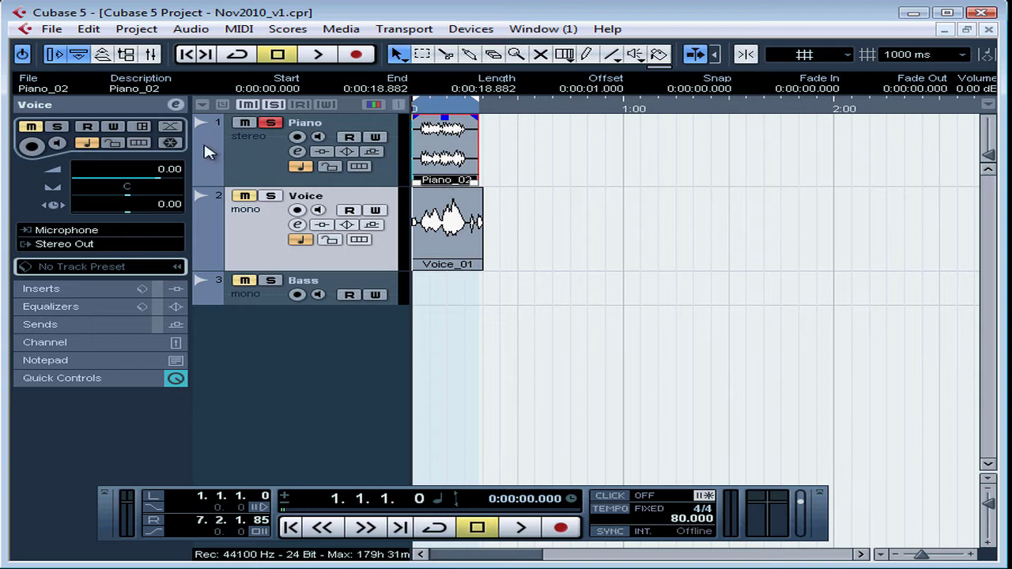
{"action": "left_click", "coordinate": [52, 92]}
{"action": "left_click", "coordinate": [53, 93]}
{"action": "double_click", "coordinate": [52, 93]}
{"action": "type", "text": "Intro"}
{"action": "key", "text": "Return"}
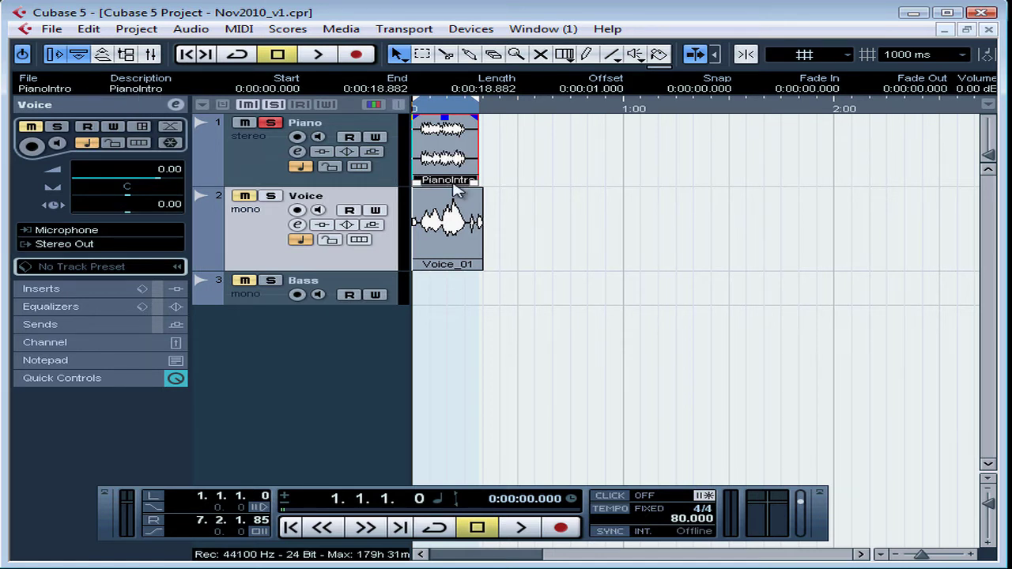
{"action": "key", "text": "alt+Tab"}
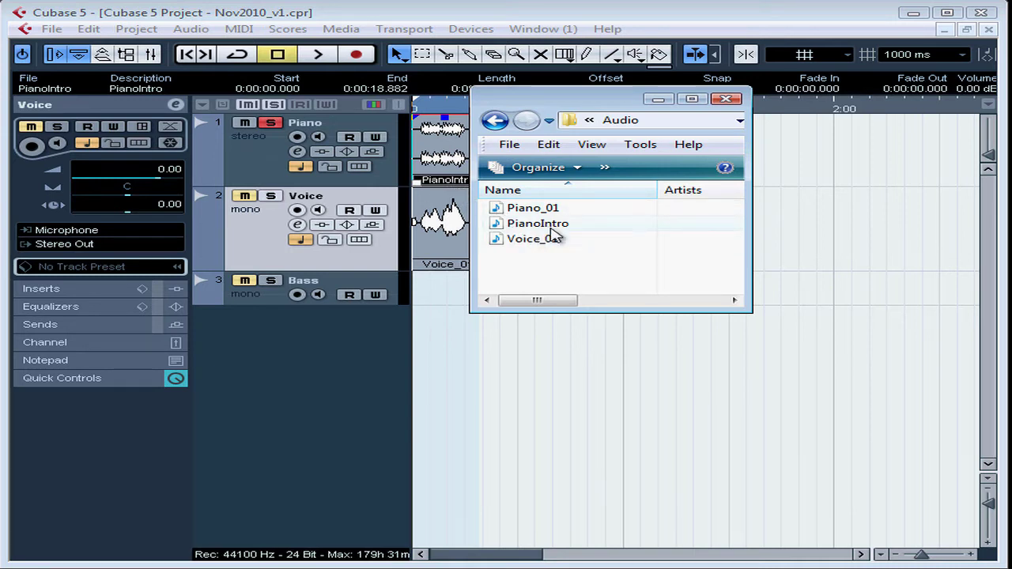
{"action": "left_click", "coordinate": [726, 99]}
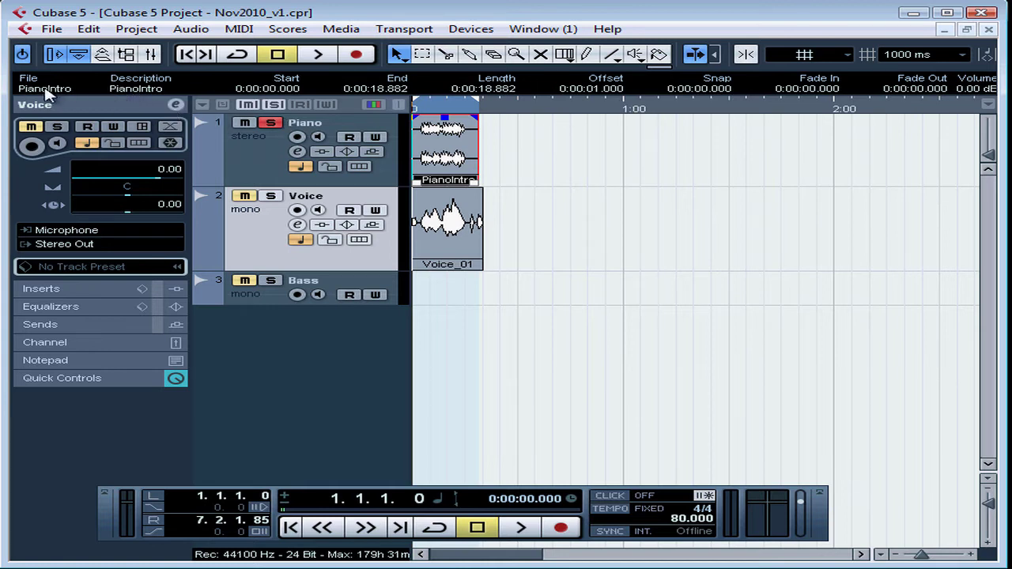
Set the description of the selected piano clip to CA000.
{"action": "left_click", "coordinate": [140, 93]}
{"action": "type", "text": "CA000"}
{"action": "key", "text": "Return"}
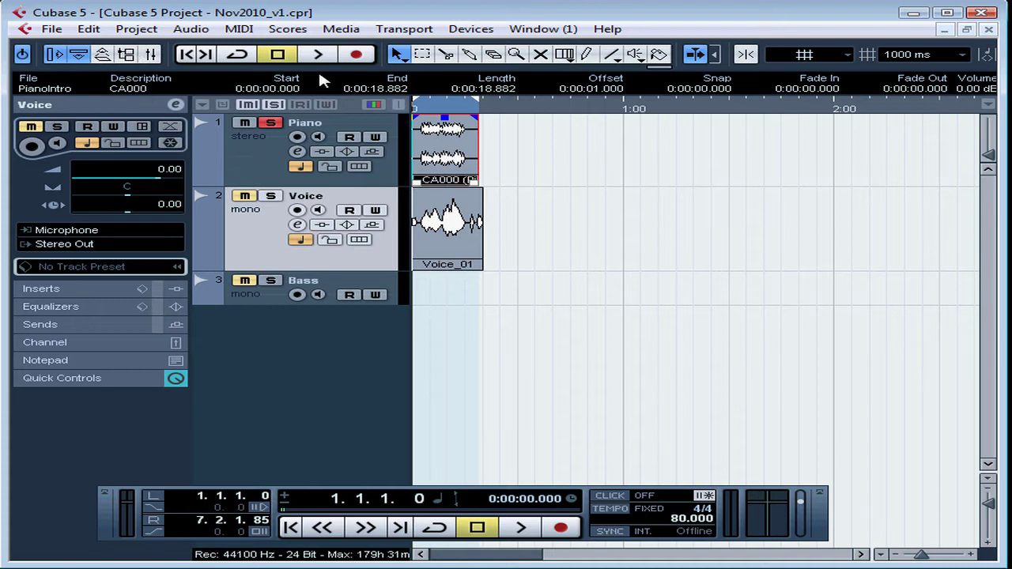
Place the project cursor inside the piano clip, and hide and redisplay the Transport panel.
{"action": "left_click", "coordinate": [462, 104]}
{"action": "left_click_drag", "start_coordinate": [462, 104], "coordinate": [461, 142]}
{"action": "left_click_drag", "start_coordinate": [447, 562], "coordinate": [432, 560]}
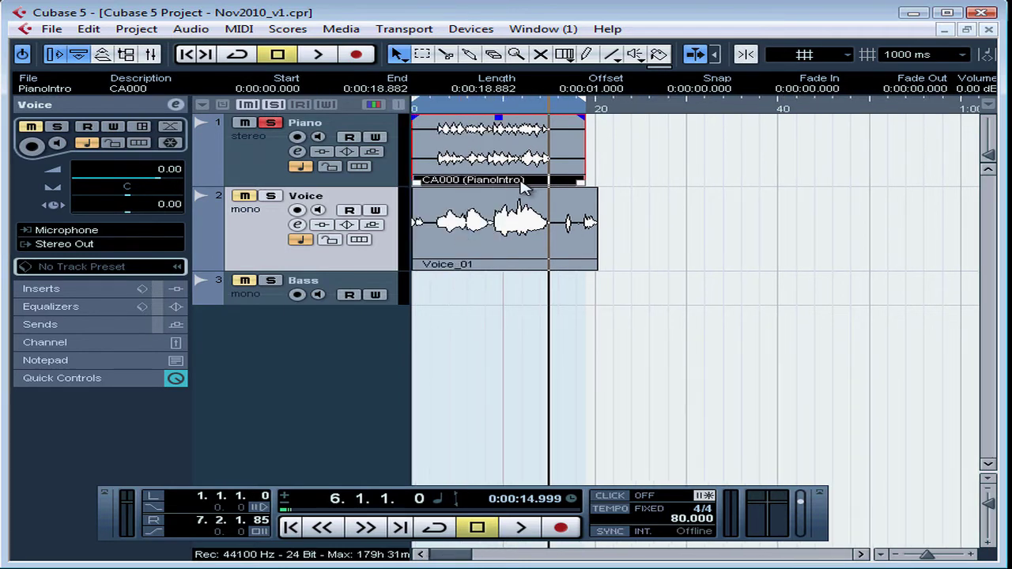
{"action": "key", "text": "F2"}
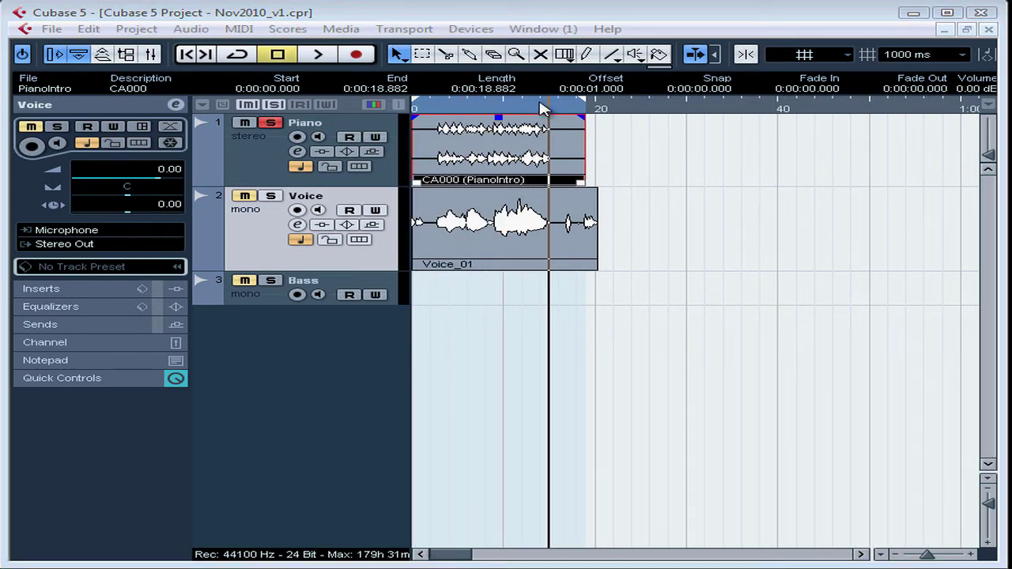
{"action": "key", "text": "F2"}
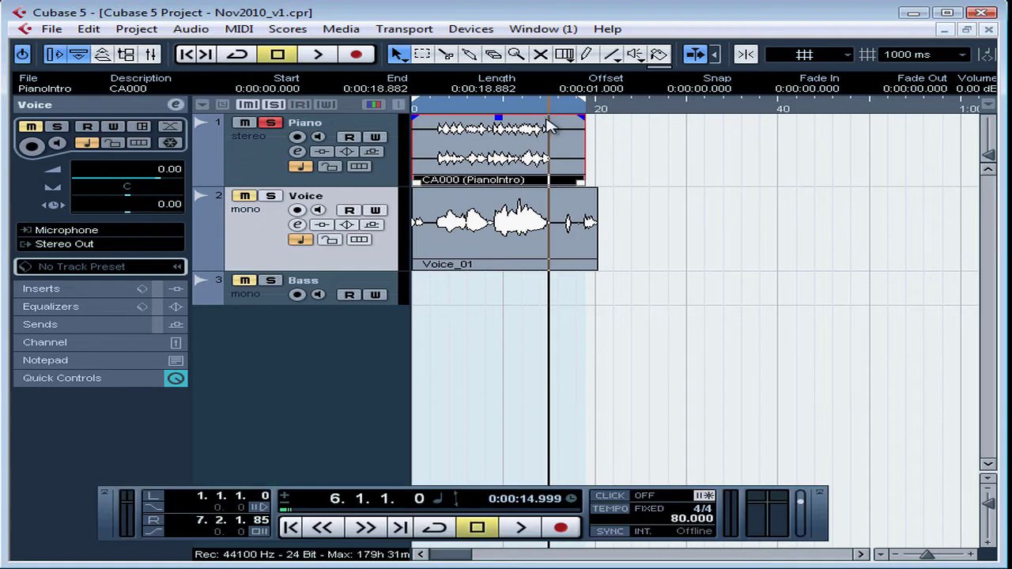
Move the project cursor to the voice clip's end, the project start, about 10 seconds, and finally the right locator.
{"action": "mouse_move", "coordinate": [545, 115]}
{"action": "left_mouse_down"}
{"action": "mouse_move", "coordinate": [561, 219]}
{"action": "mouse_move", "coordinate": [551, 219]}
{"action": "mouse_move", "coordinate": [551, 109]}
{"action": "left_mouse_up"}
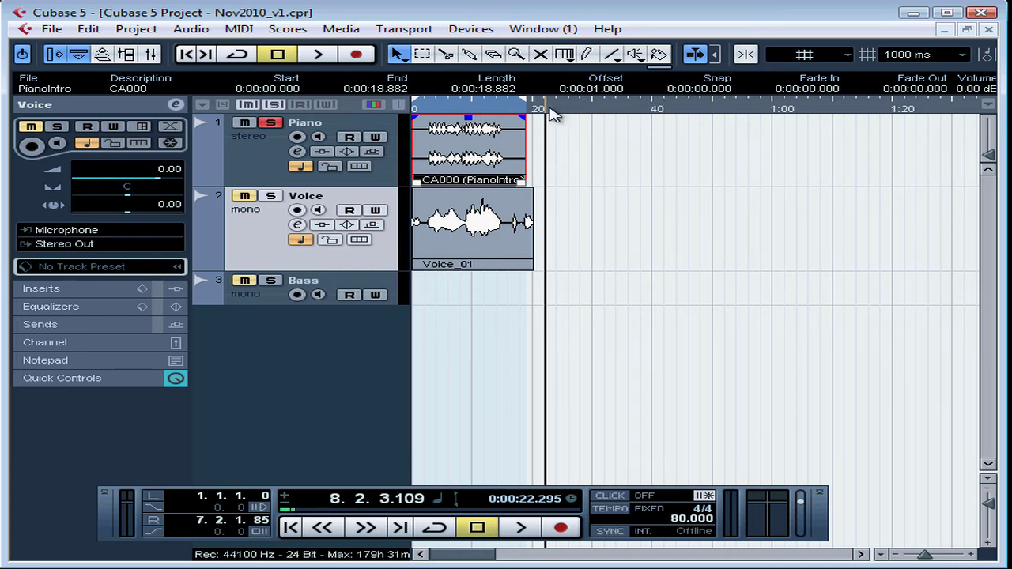
{"action": "left_click_drag", "start_coordinate": [532, 108], "coordinate": [536, 152]}
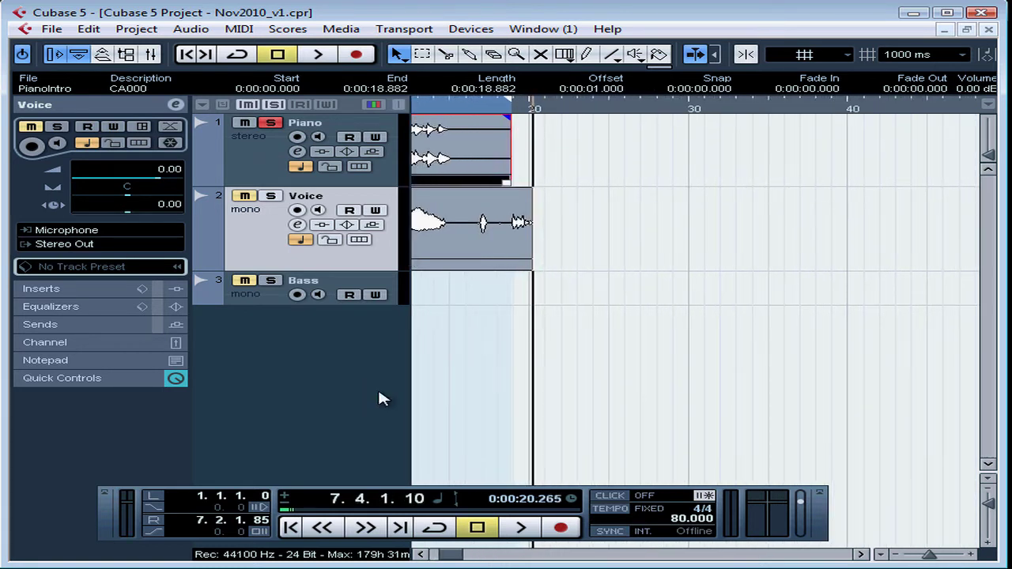
{"action": "left_click", "coordinate": [289, 529]}
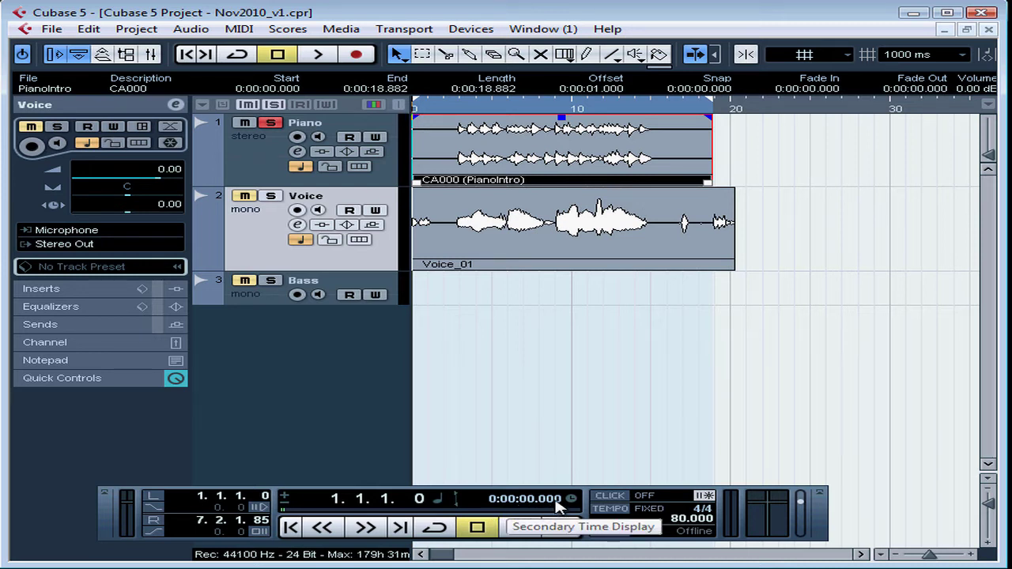
{"action": "left_click", "coordinate": [574, 110]}
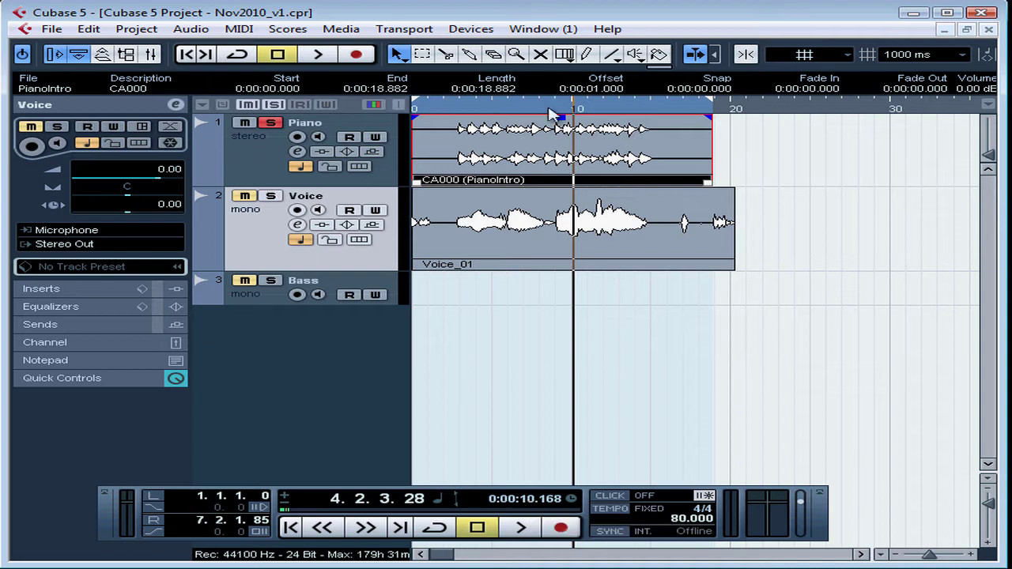
{"action": "key", "text": "KP_2"}
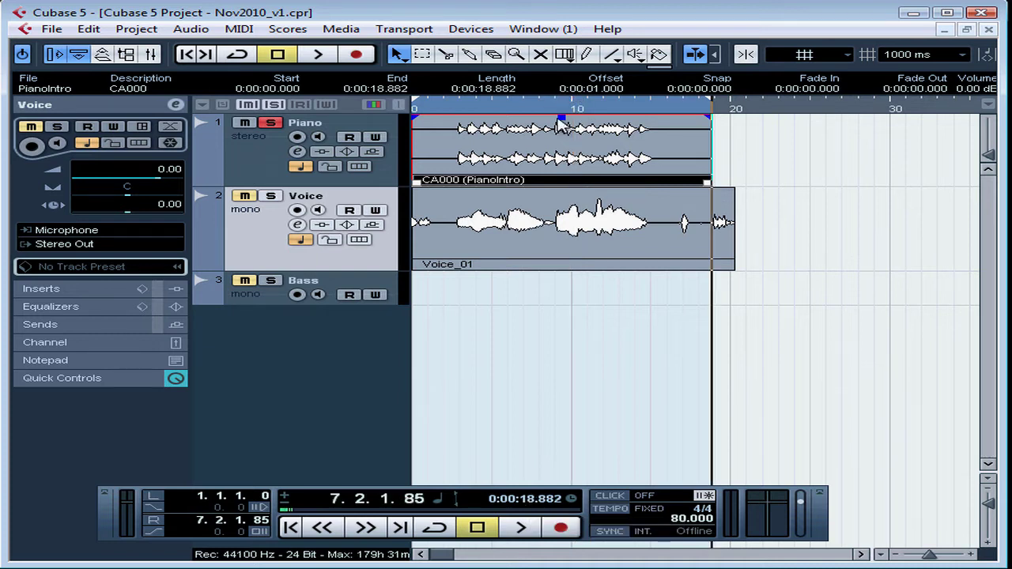
Reduce the Piano track's height, and select all three tracks to resize them to the same height.
{"action": "left_click", "coordinate": [378, 184]}
{"action": "mouse_move", "coordinate": [378, 185]}
{"action": "left_mouse_down"}
{"action": "mouse_move", "coordinate": [383, 260]}
{"action": "mouse_move", "coordinate": [384, 149]}
{"action": "mouse_move", "coordinate": [393, 170]}
{"action": "left_mouse_up"}
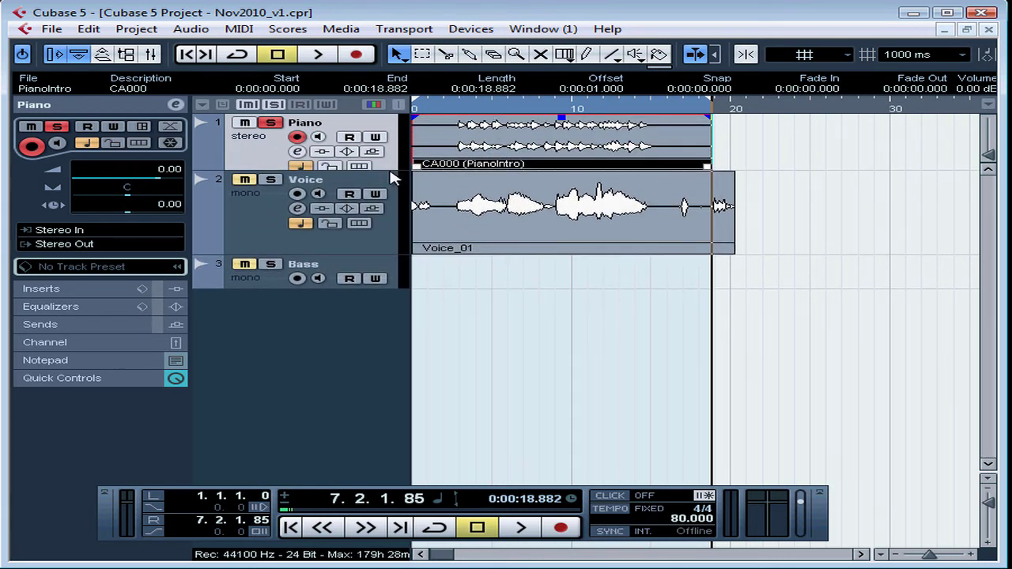
{"action": "left_click", "coordinate": [272, 282], "text": "shift"}
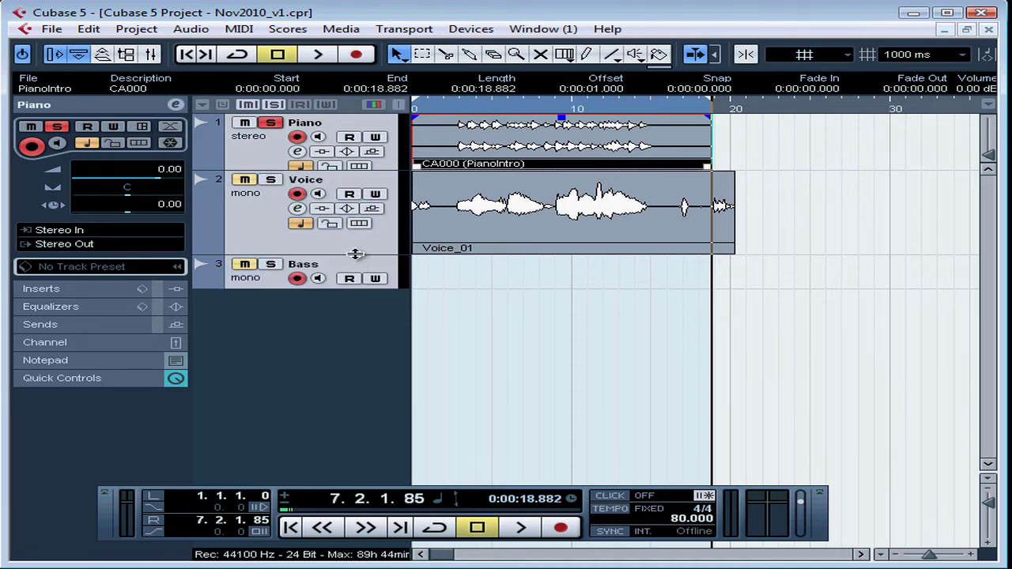
{"action": "mouse_move", "coordinate": [355, 254]}
{"action": "left_mouse_down"}
{"action": "mouse_move", "coordinate": [355, 216]}
{"action": "mouse_move", "coordinate": [362, 253]}
{"action": "left_mouse_up"}
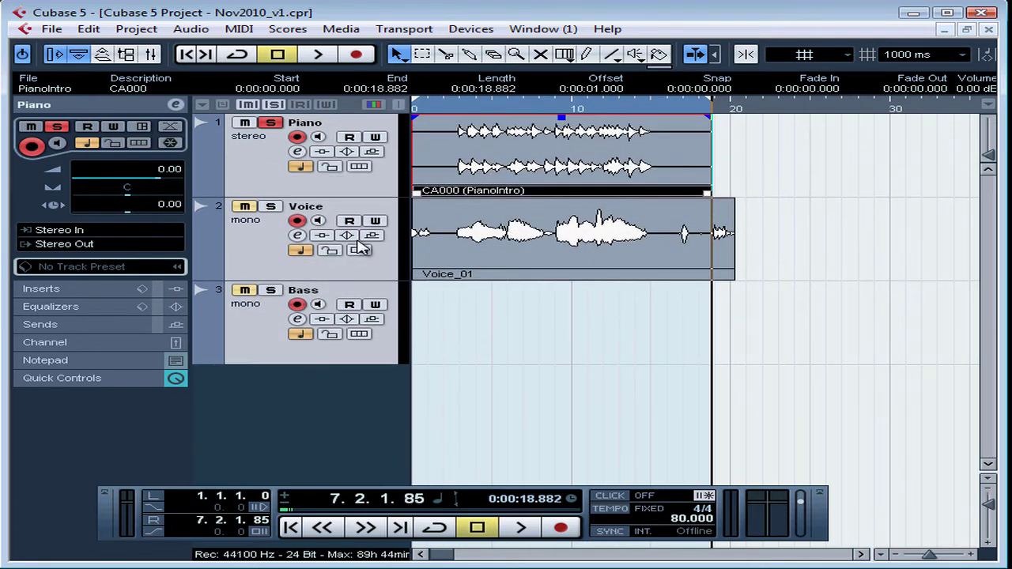
Shrink only the Piano and Bass tracks together, and add Voice to the selection to enlarge all three tracks equally.
{"action": "left_click", "coordinate": [375, 193]}
{"action": "left_click", "coordinate": [360, 348], "text": "ctrl"}
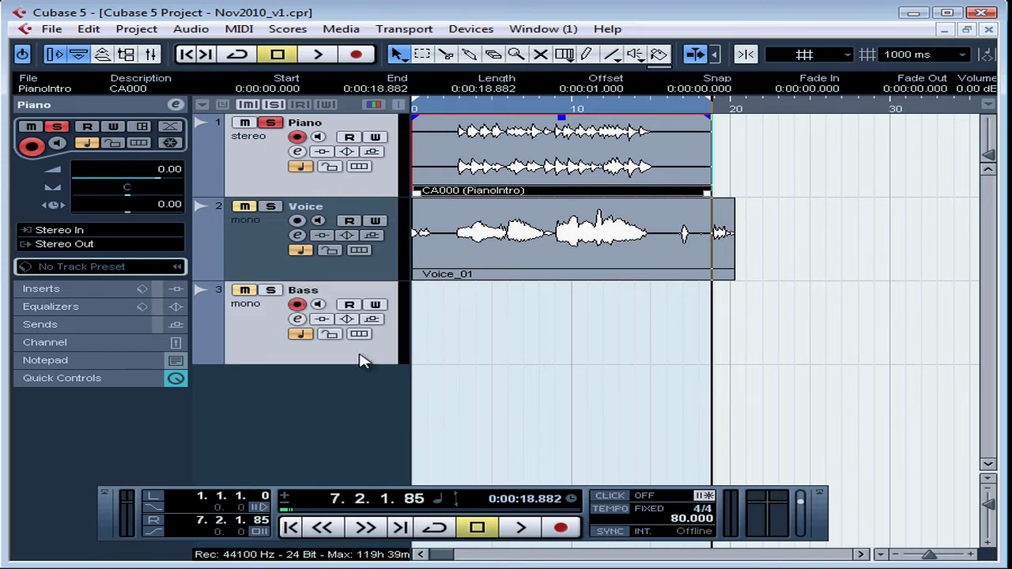
{"action": "left_click_drag", "start_coordinate": [371, 363], "coordinate": [367, 318]}
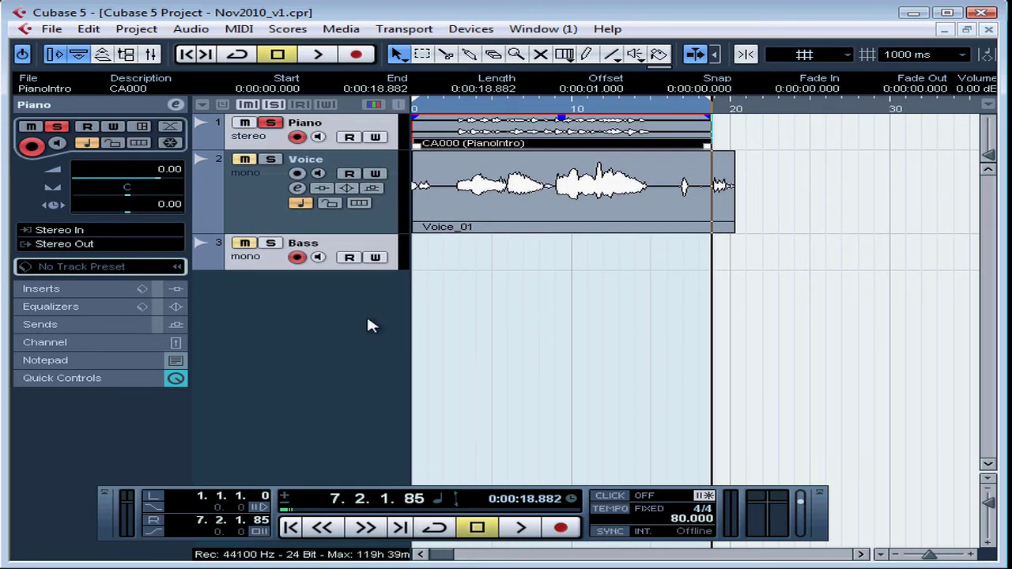
{"action": "left_click", "coordinate": [274, 225], "text": "ctrl"}
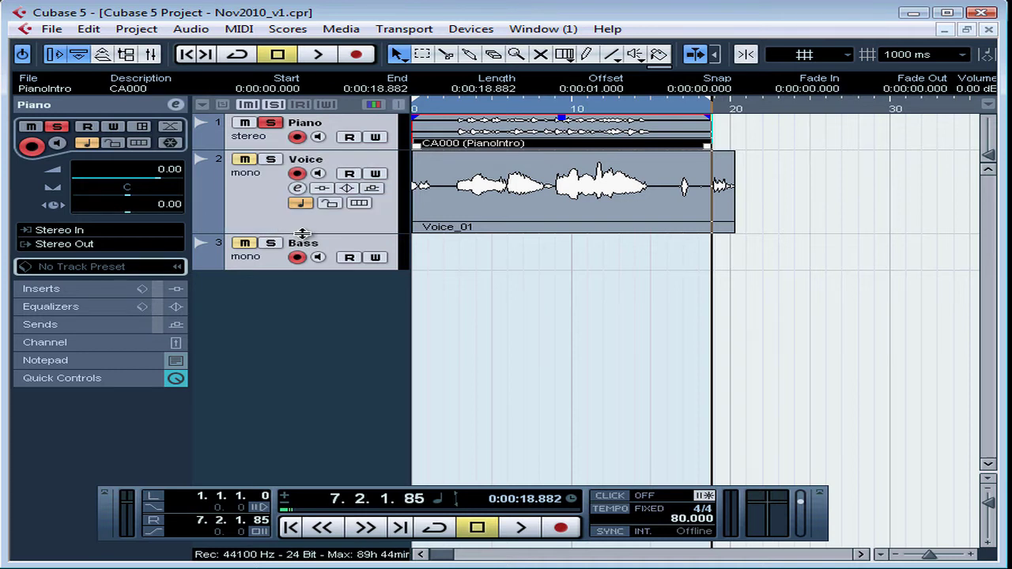
{"action": "left_click_drag", "start_coordinate": [302, 233], "coordinate": [306, 269]}
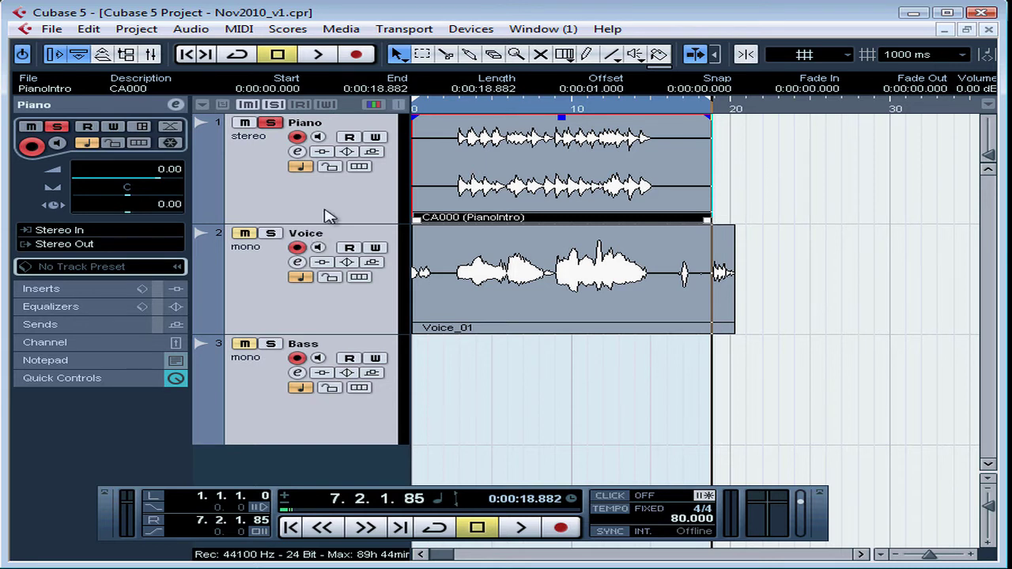
Switch the ruler to Bars+Beats and move the project cursor to the first piano note at 1.4.4.105.
{"action": "right_click", "coordinate": [440, 114]}
{"action": "left_click", "coordinate": [463, 117]}
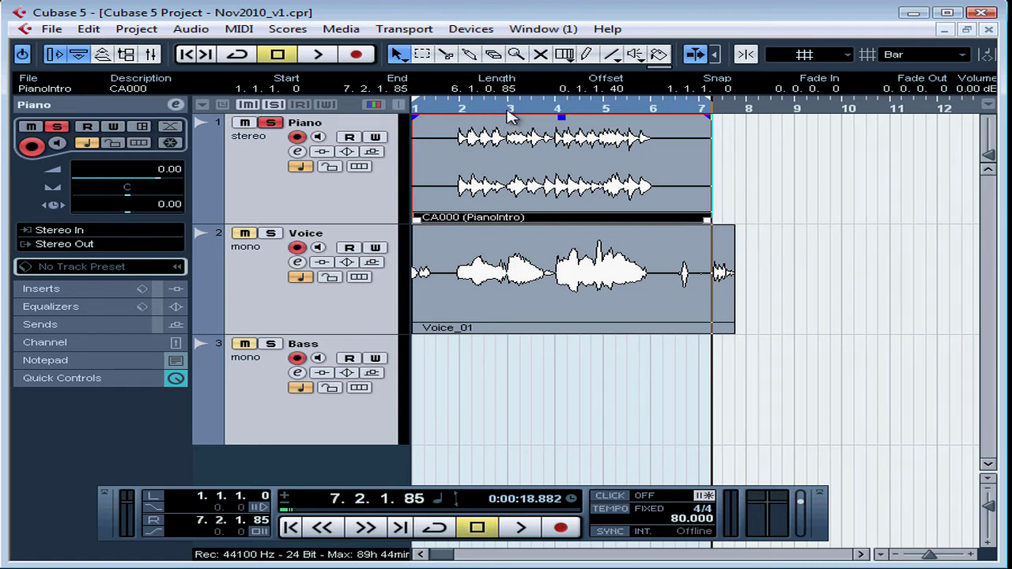
{"action": "left_click_drag", "start_coordinate": [496, 110], "coordinate": [501, 171]}
{"action": "left_click_drag", "start_coordinate": [452, 556], "coordinate": [441, 557]}
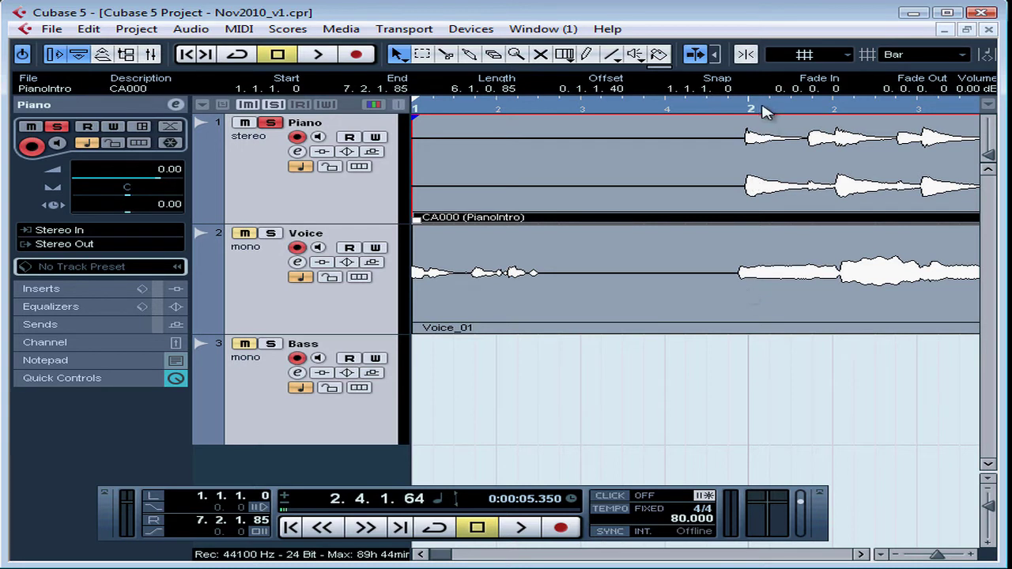
{"action": "key", "text": "alt+n"}
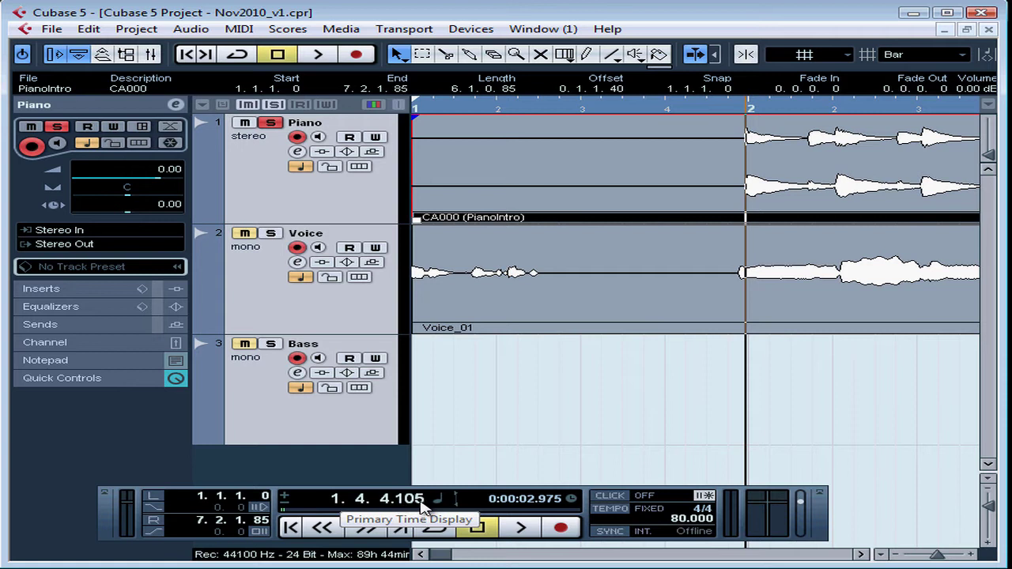
{"action": "right_click", "coordinate": [522, 106]}
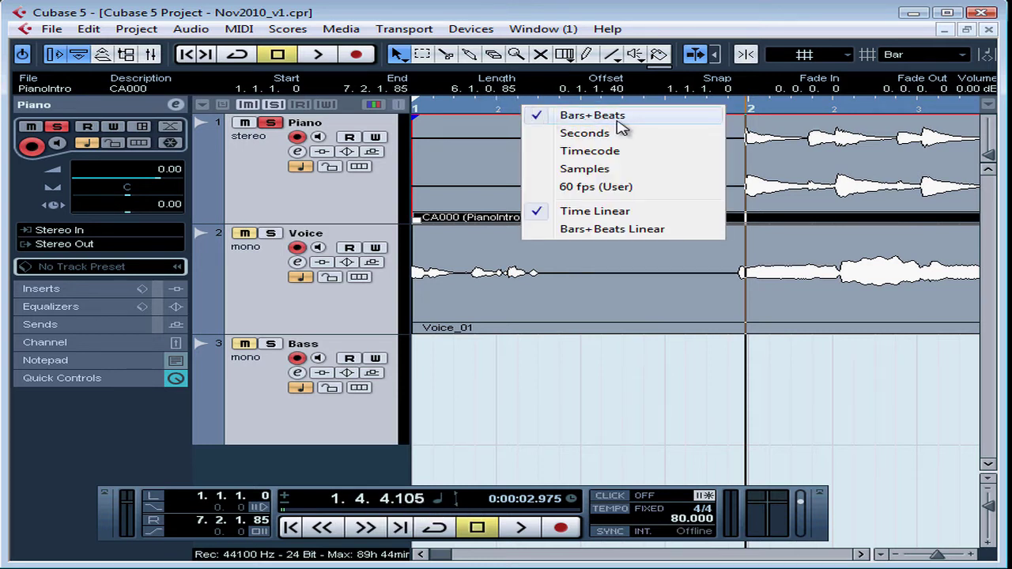
{"action": "left_click", "coordinate": [429, 488]}
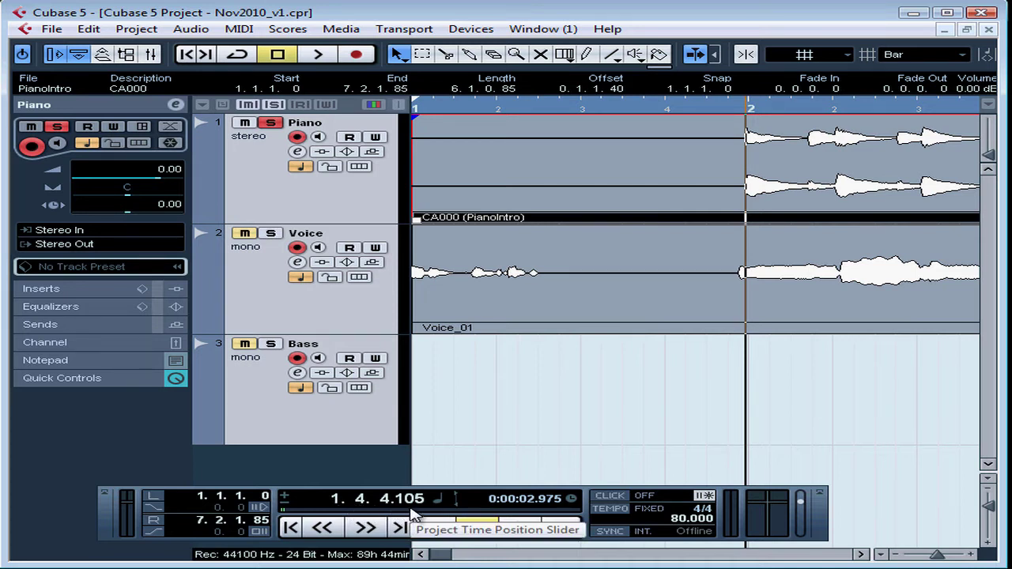
Set the bars-and-beats project position to bar 4, and move the cursor to the voice entry at 4.1.1.95.
{"action": "left_click", "coordinate": [336, 499]}
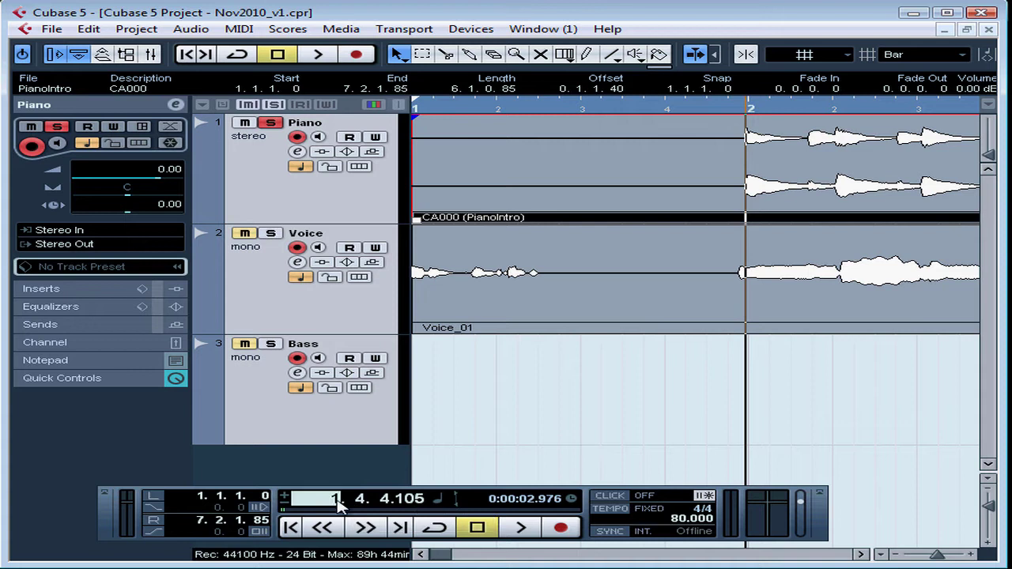
{"action": "left_click", "coordinate": [338, 503]}
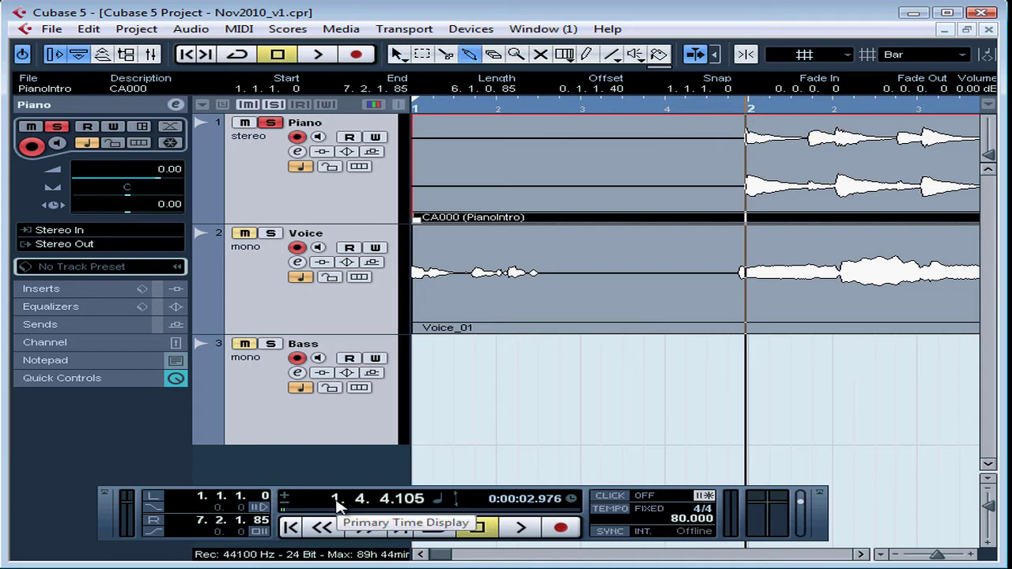
{"action": "double_click", "coordinate": [337, 501]}
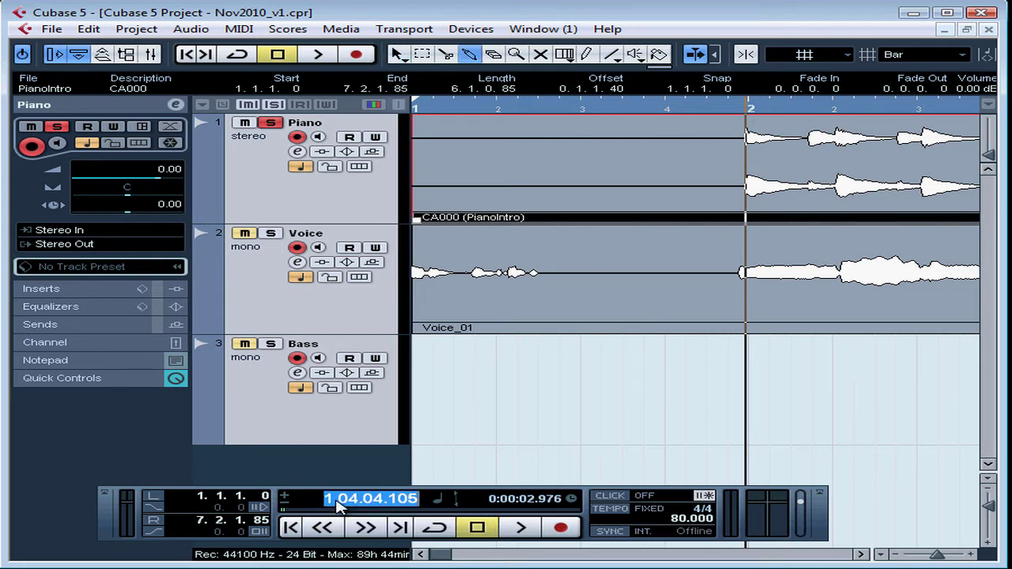
{"action": "type", "text": "4"}
{"action": "key", "text": "Return"}
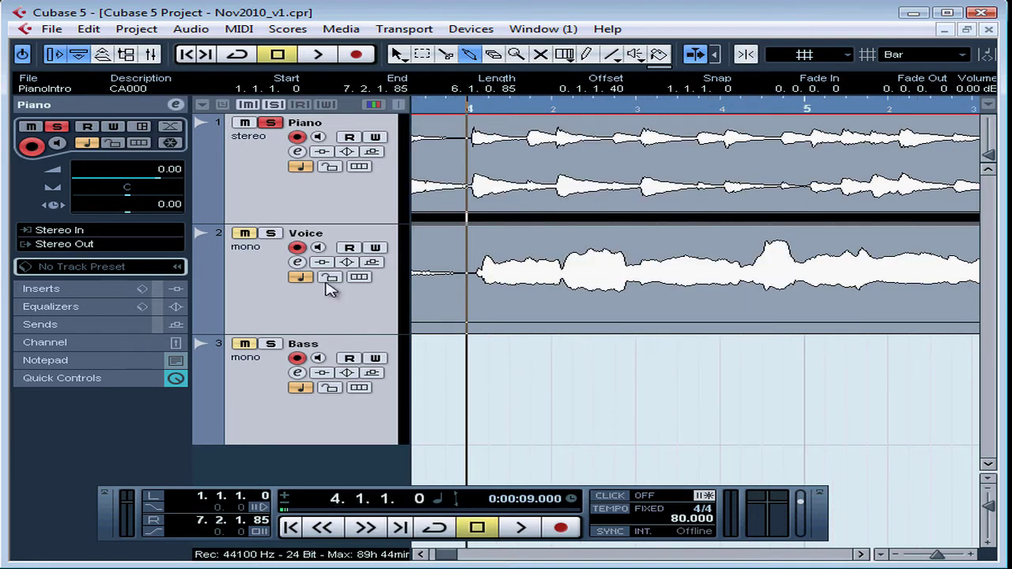
{"action": "left_click", "coordinate": [483, 110]}
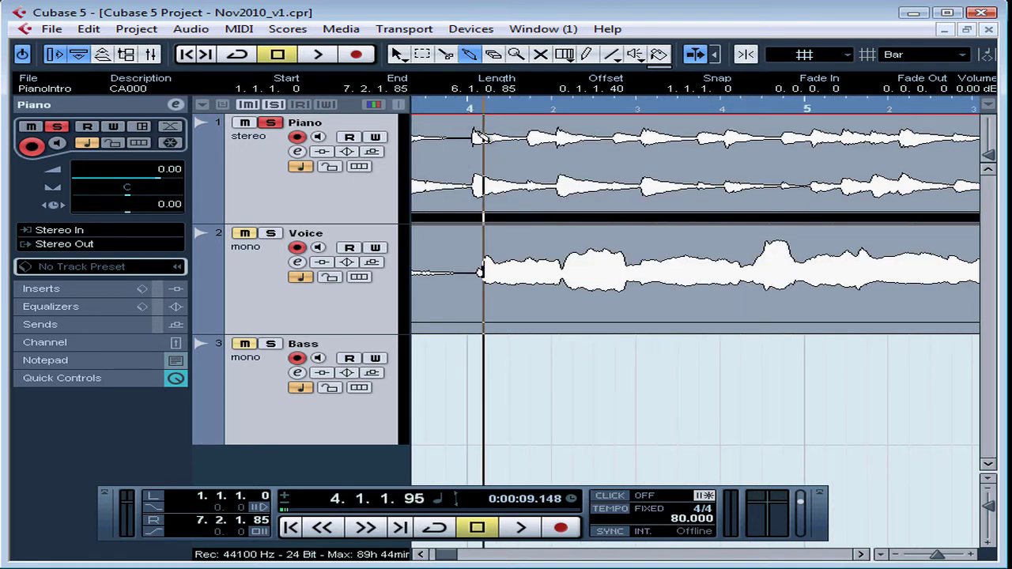
{"action": "left_click_drag", "start_coordinate": [490, 115], "coordinate": [493, 50]}
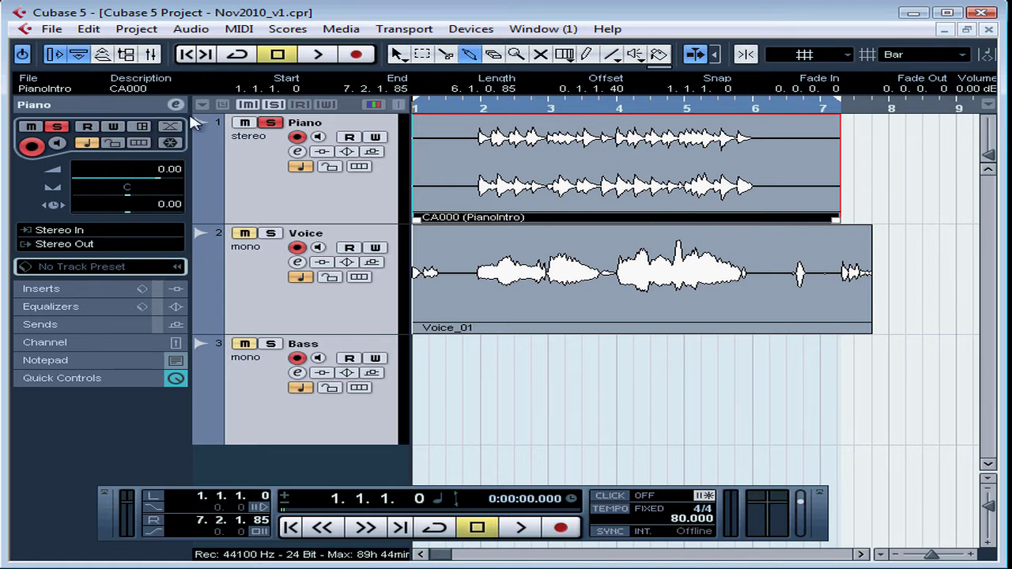
Set the project cursor's time position to 15 seconds in the secondary time display, and switch to the Object Selection tool.
{"action": "left_click", "coordinate": [527, 500]}
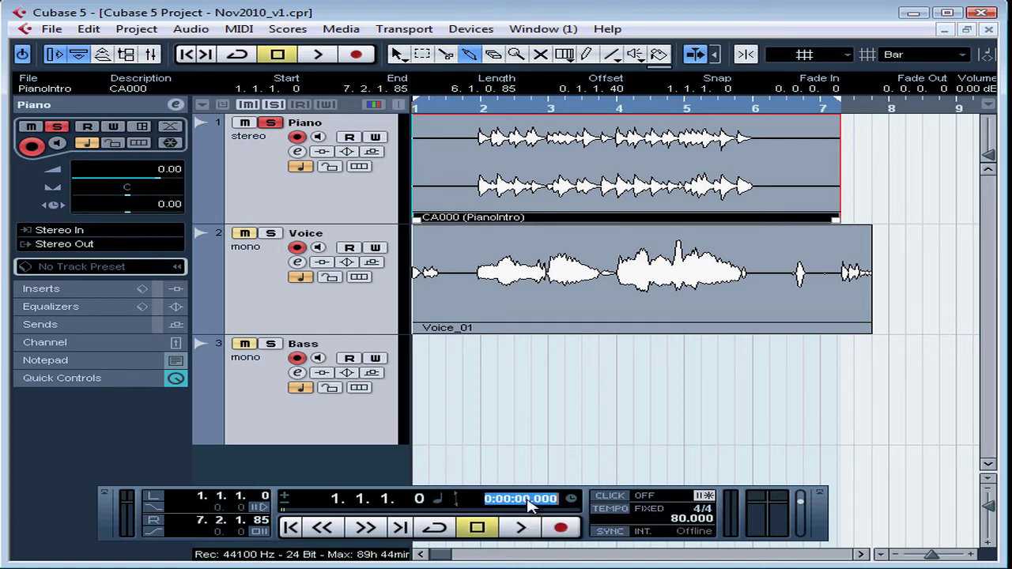
{"action": "left_click", "coordinate": [528, 501]}
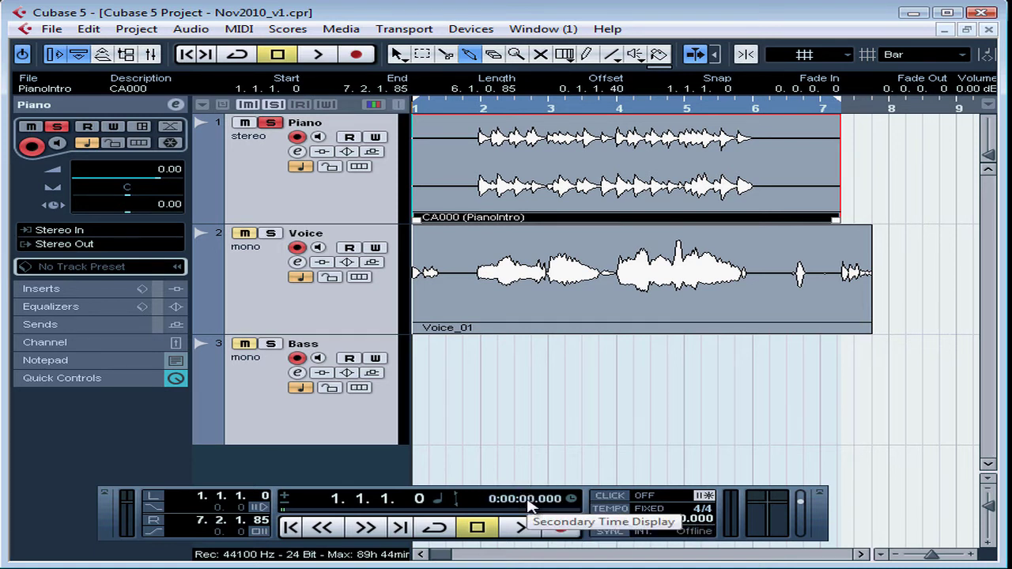
{"action": "double_click", "coordinate": [530, 500]}
{"action": "left_click", "coordinate": [530, 503]}
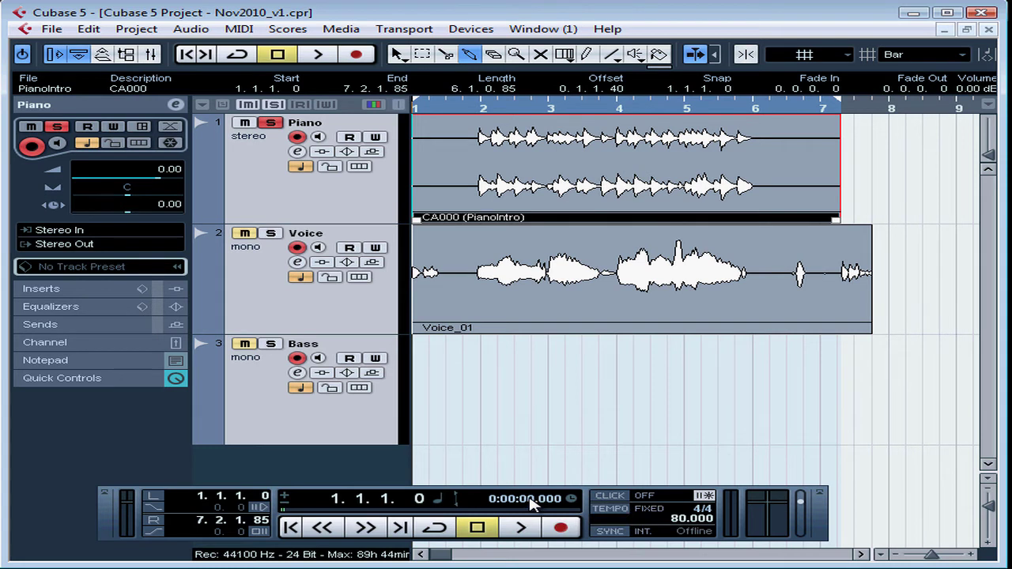
{"action": "double_click", "coordinate": [530, 500]}
{"action": "double_click", "coordinate": [520, 499]}
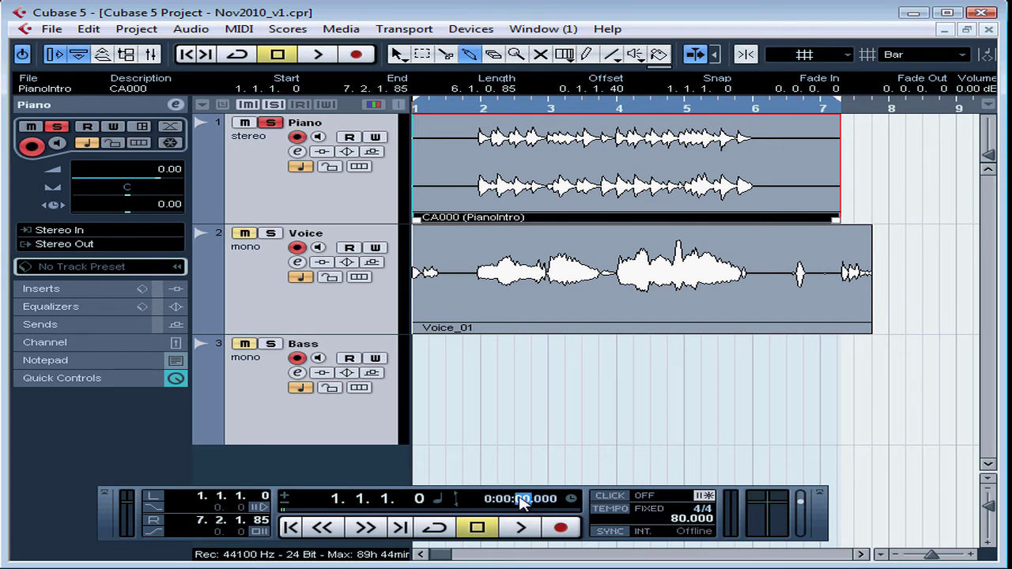
{"action": "type", "text": "15"}
{"action": "key", "text": "Return"}
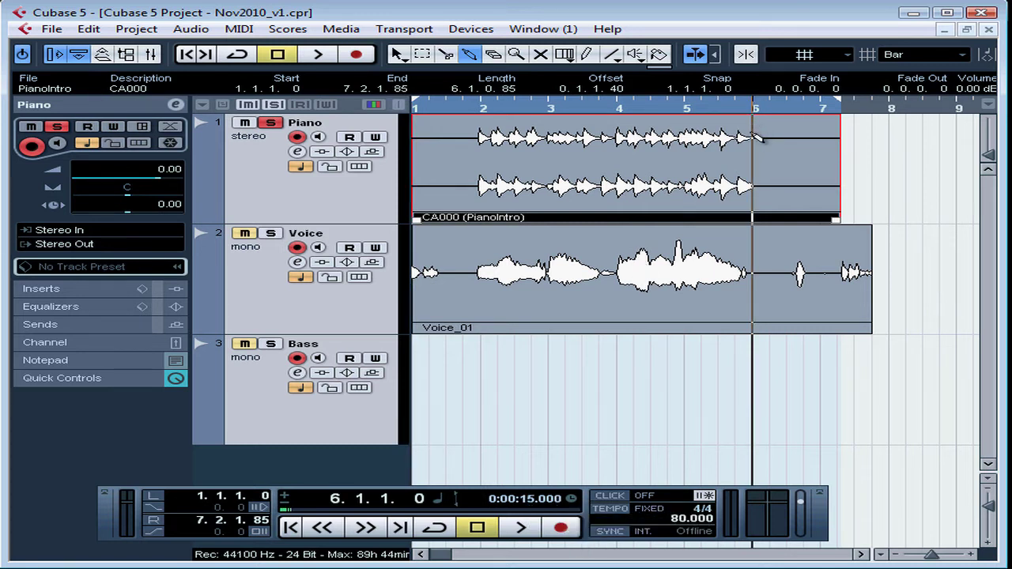
{"action": "key", "text": "1"}
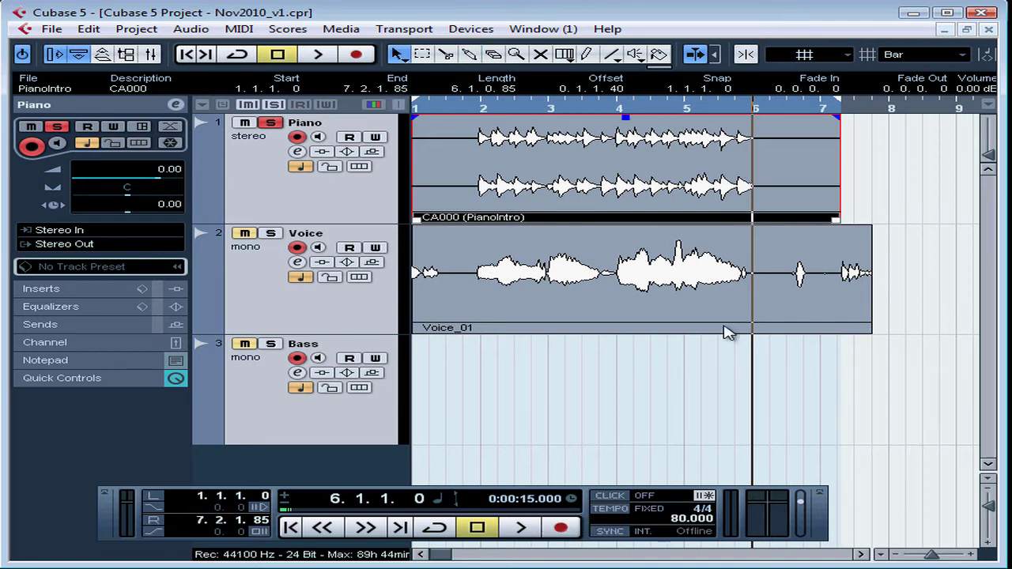
Step the seconds of the secondary time display up to 18 seconds.
{"action": "left_click", "coordinate": [531, 502]}
{"action": "scroll", "coordinate": [530, 501], "scroll_direction": "up", "scroll_amount": 1}
{"action": "scroll", "coordinate": [531, 502], "scroll_direction": "down", "scroll_amount": 1}
{"action": "scroll", "coordinate": [531, 502], "scroll_direction": "up", "scroll_amount": 3}
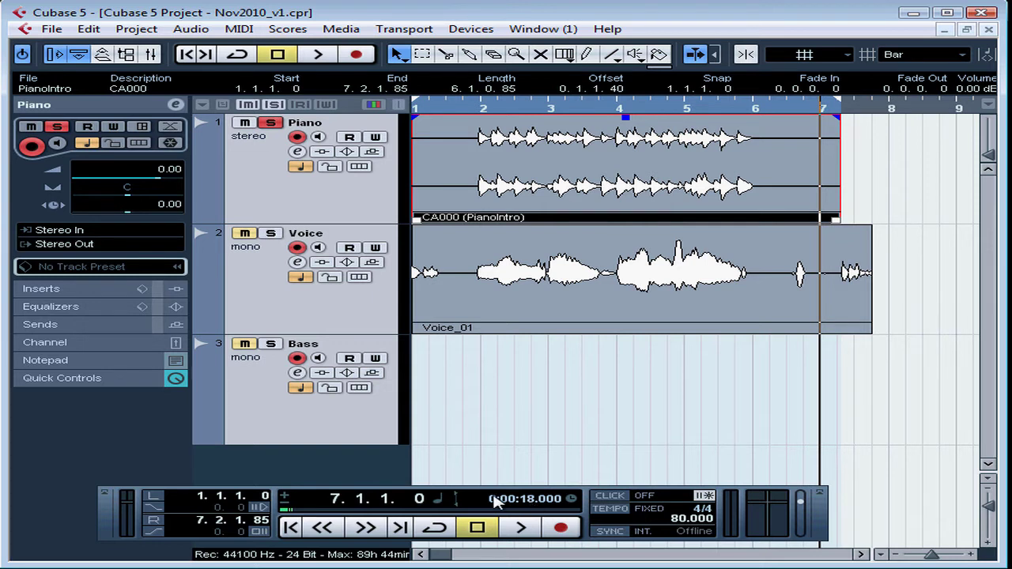
Jump the project cursor to the end of the Voice clip, and hide and show the Transport panel.
{"action": "left_click", "coordinate": [208, 56]}
{"action": "key", "text": "F2"}
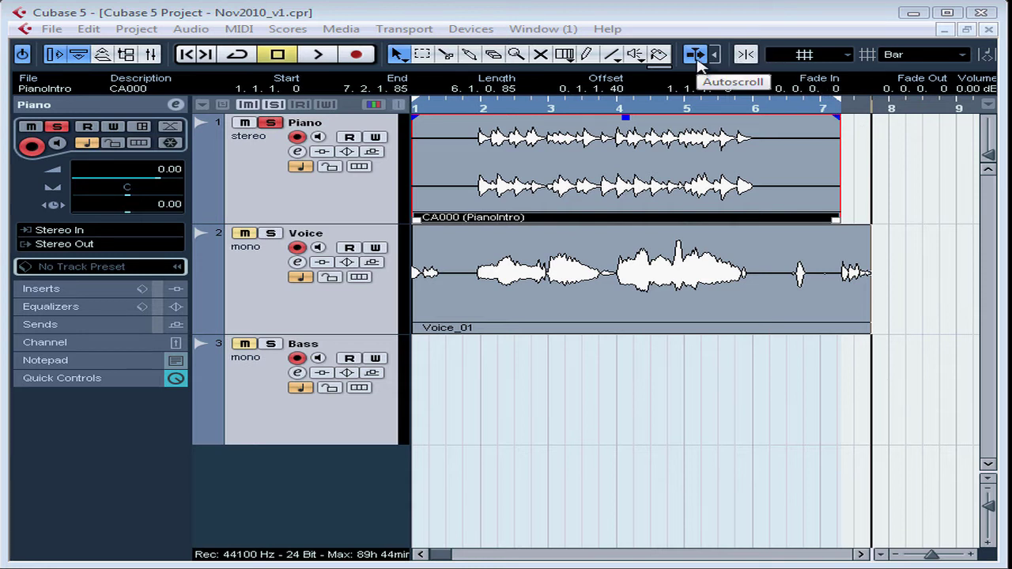
{"action": "key", "text": "F2"}
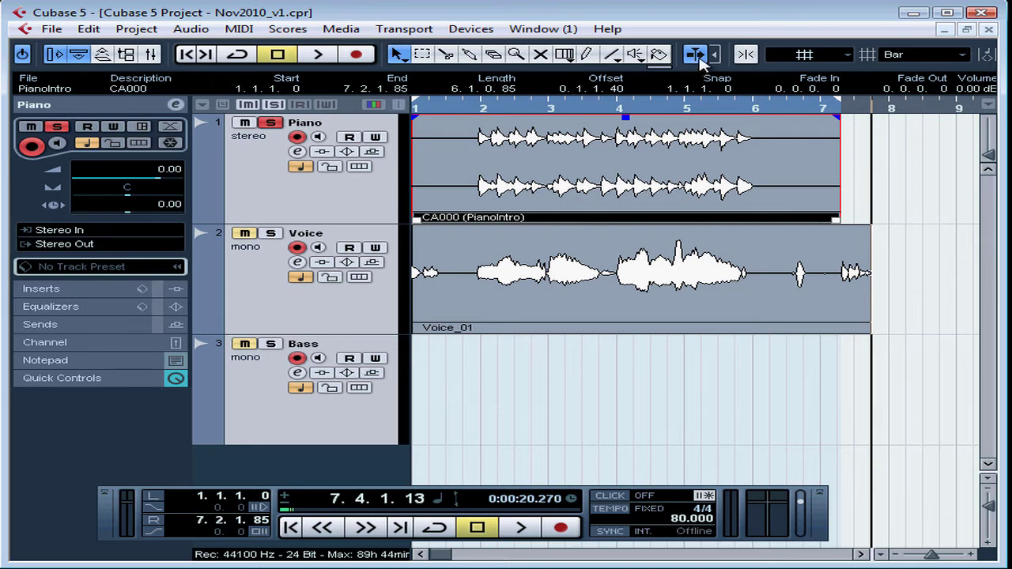
Play past the visible bars with Autoscroll on, stop playback, and return the cursor to the project start.
{"action": "key", "text": "space"}
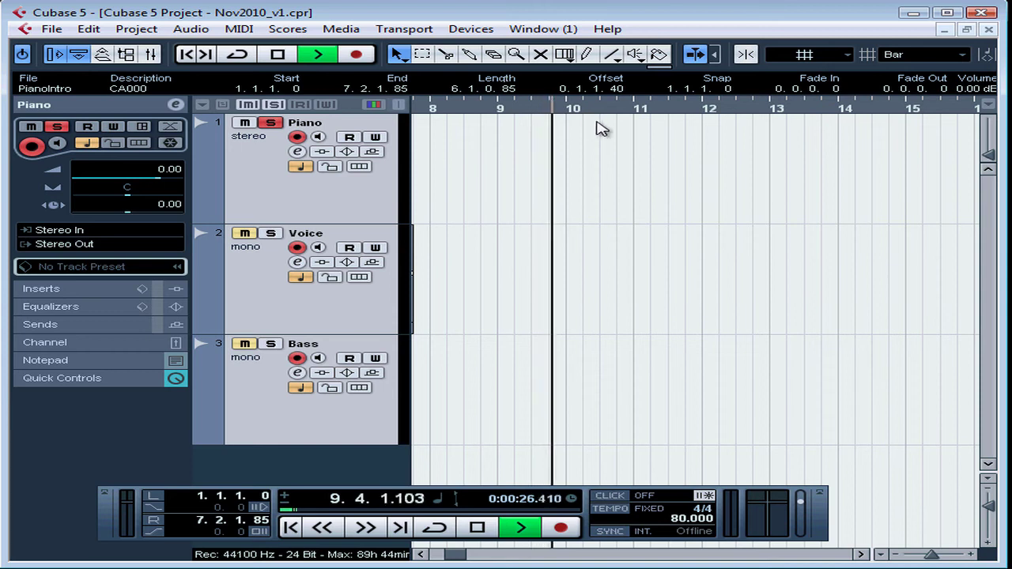
{"action": "key", "text": "space"}
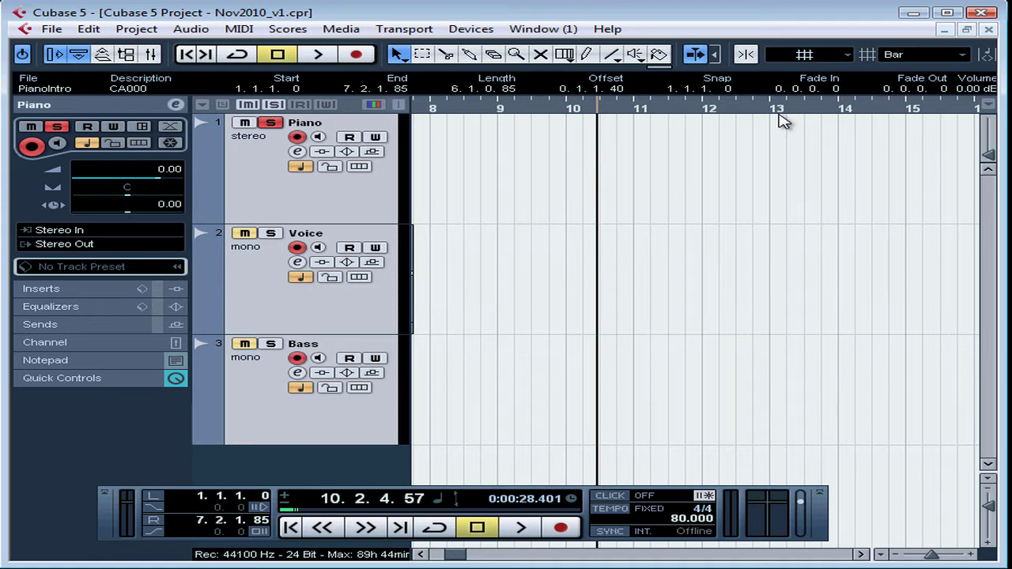
{"action": "left_click", "coordinate": [184, 56]}
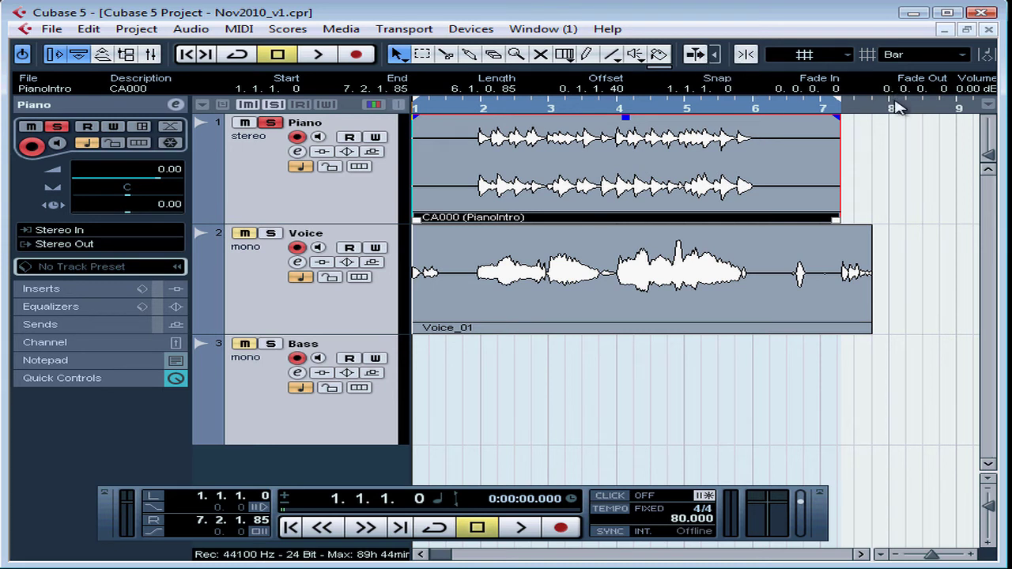
Start playback from about 8.2.4.58 with Autoscroll off, and hide and show the Transport panel.
{"action": "left_click", "coordinate": [920, 108]}
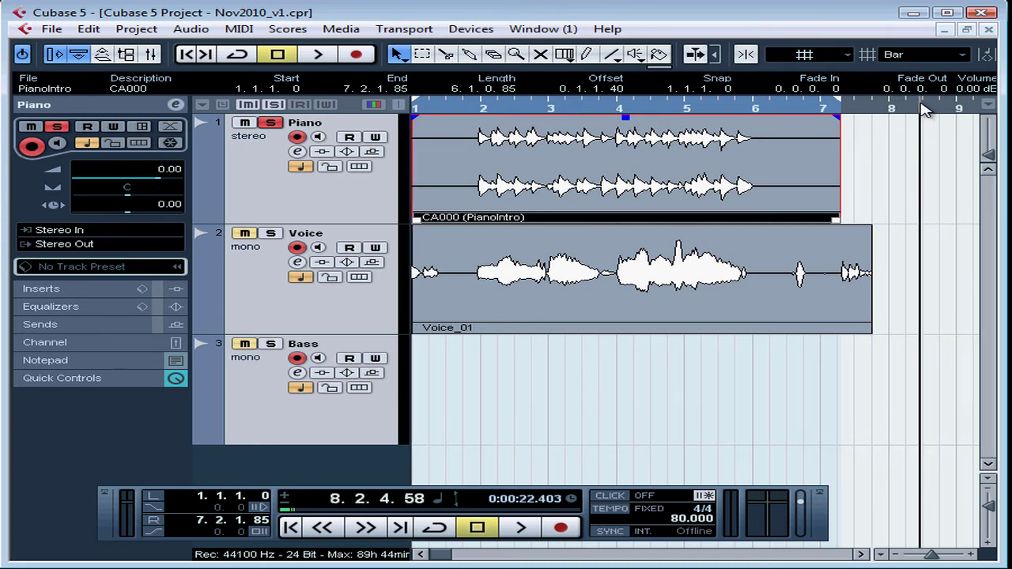
{"action": "key", "text": "space"}
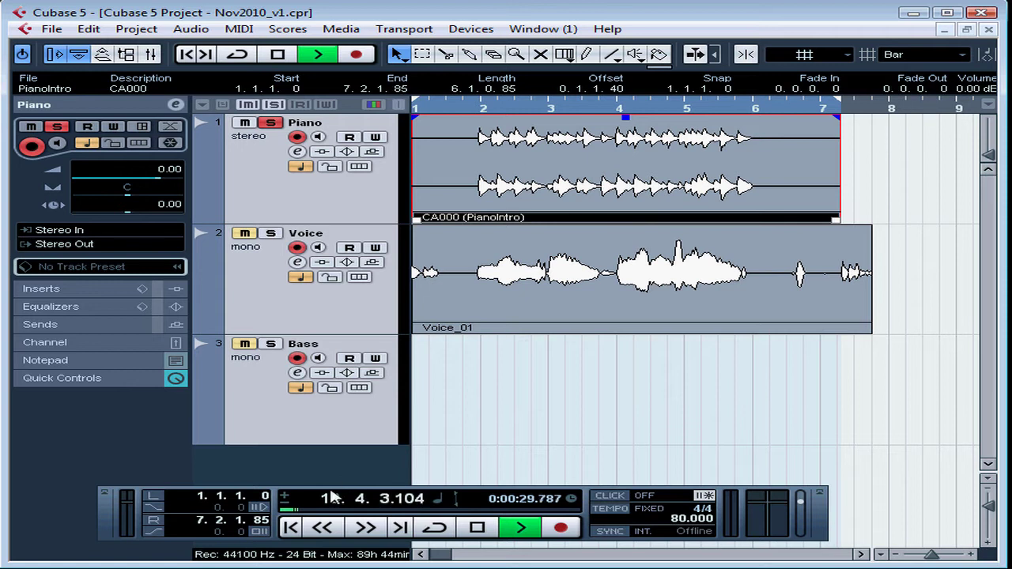
{"action": "key", "text": "F2"}
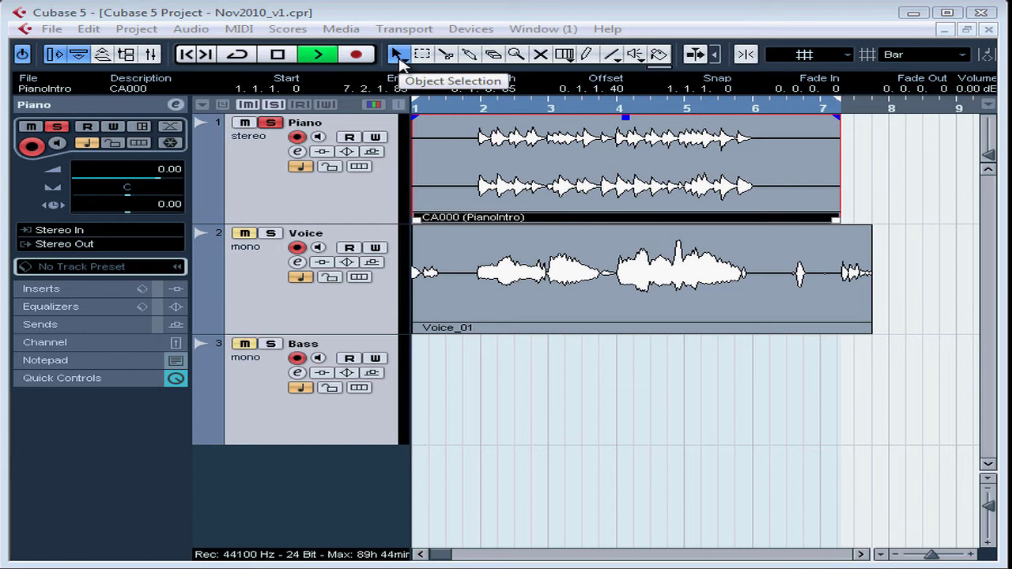
{"action": "key", "text": "F2"}
Delete the audio clip on the Piano track, and undo the deletion.
{"action": "left_click", "coordinate": [484, 270]}
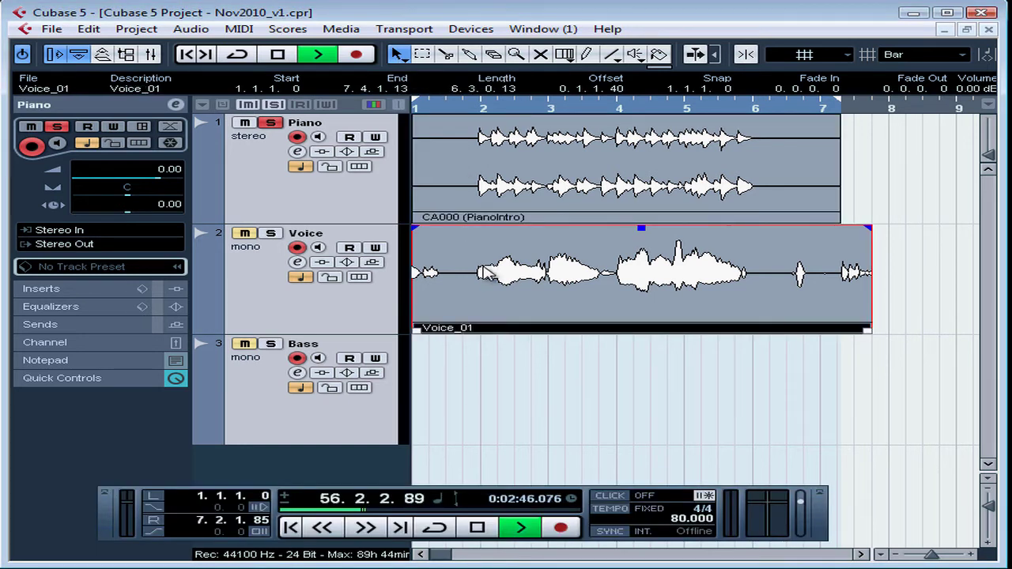
{"action": "left_click", "coordinate": [367, 219]}
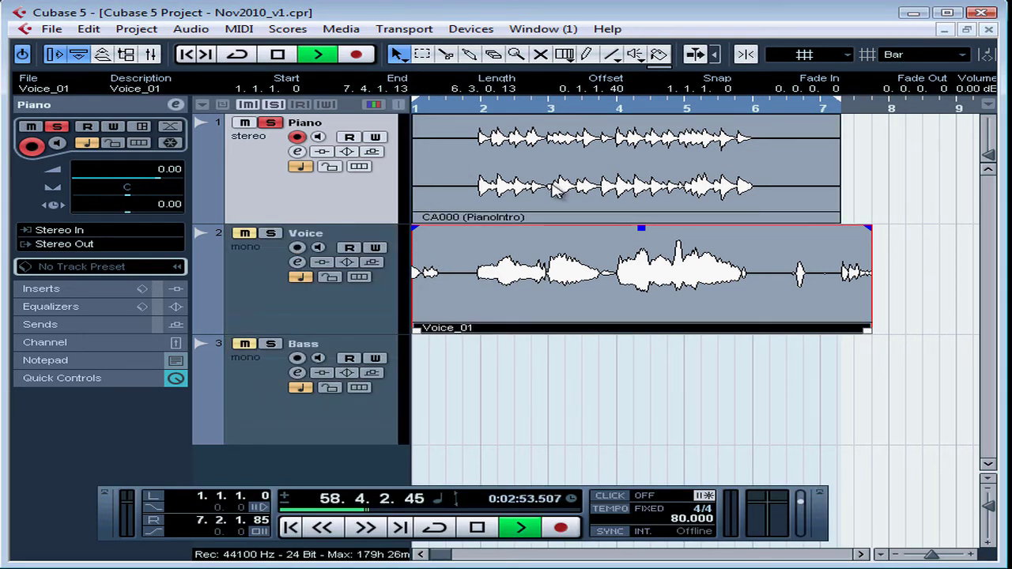
{"action": "left_click", "coordinate": [601, 186]}
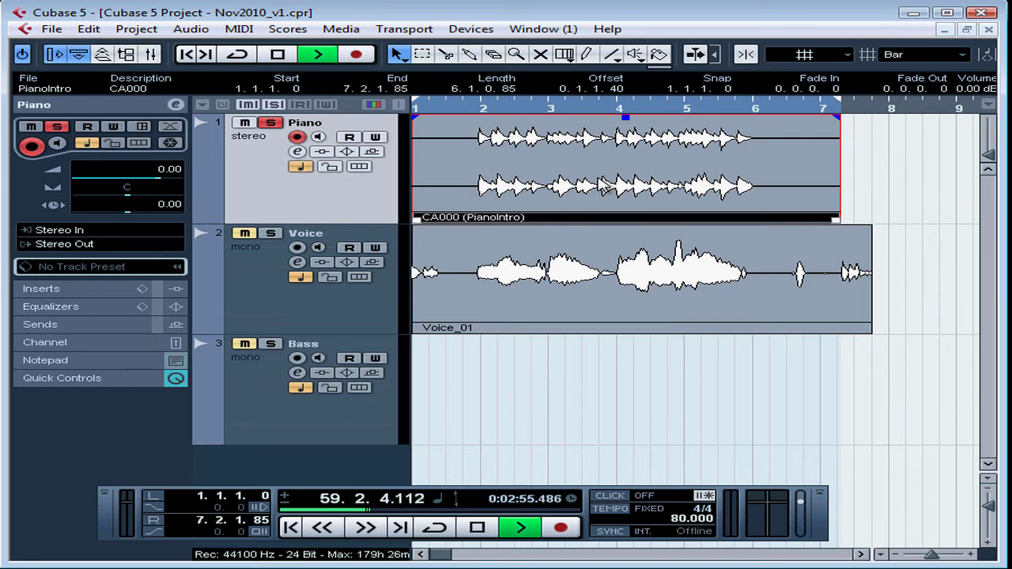
{"action": "key", "text": "Delete"}
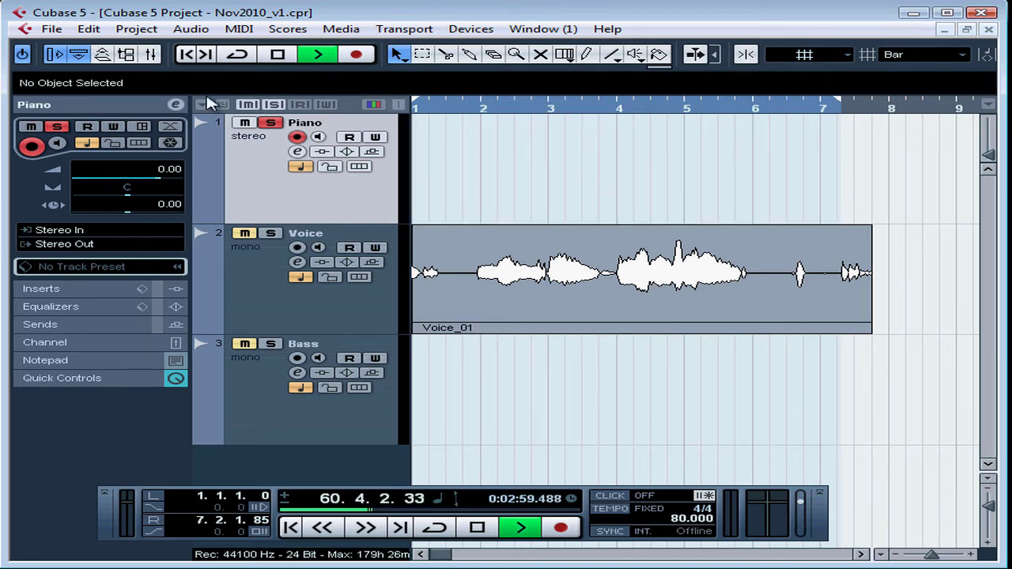
{"action": "left_click", "coordinate": [88, 29]}
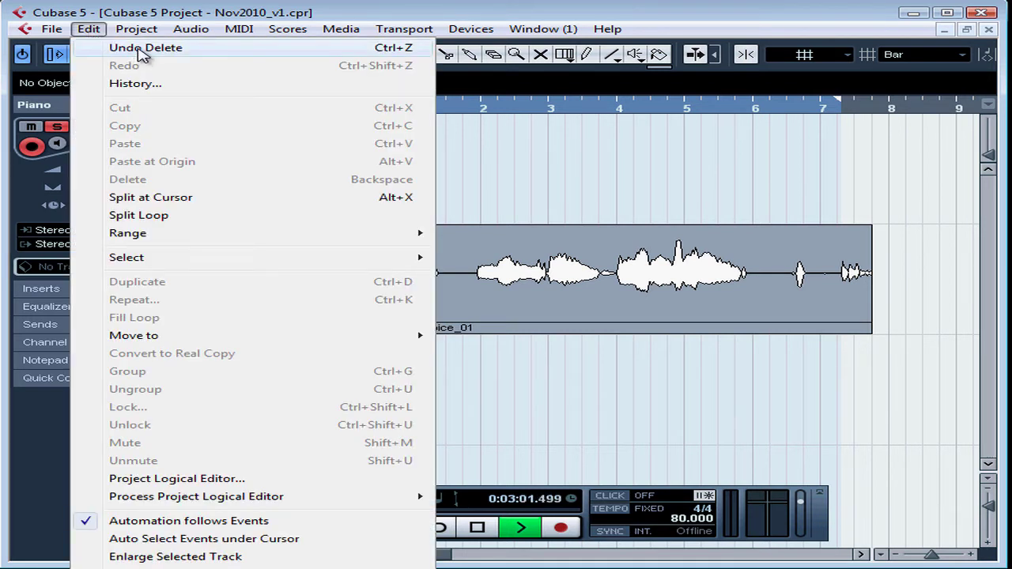
{"action": "left_click", "coordinate": [117, 47]}
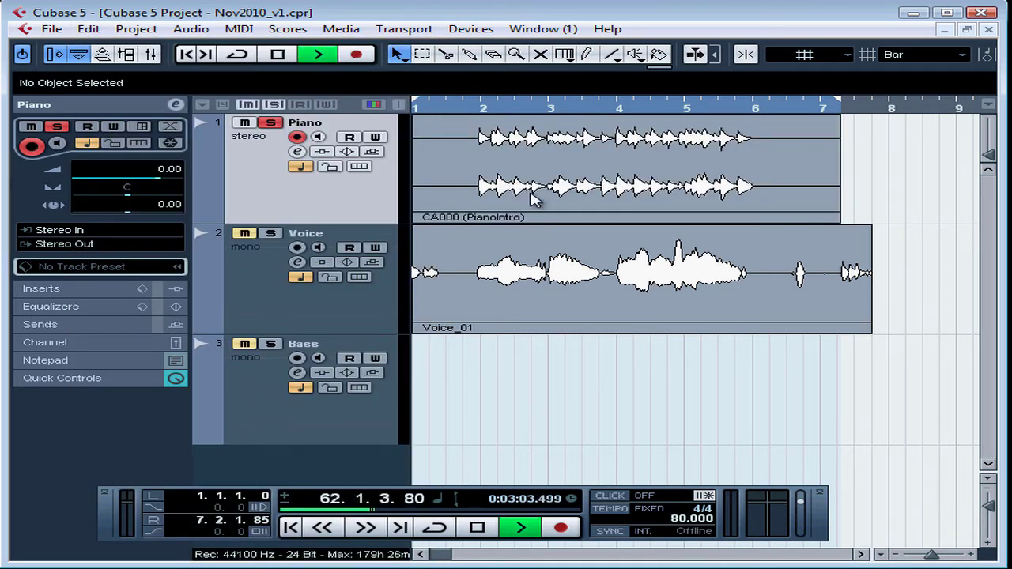
Zoom in horizontally on the timeline around bar 2, and stop playback and return the cursor to the project start.
{"action": "key", "text": "F2"}
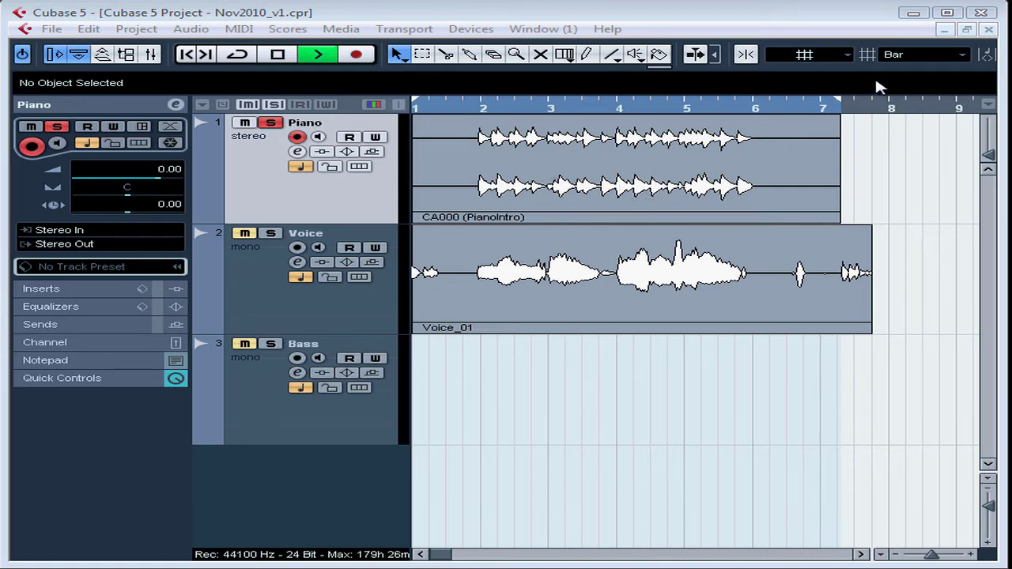
{"action": "key", "text": "F2"}
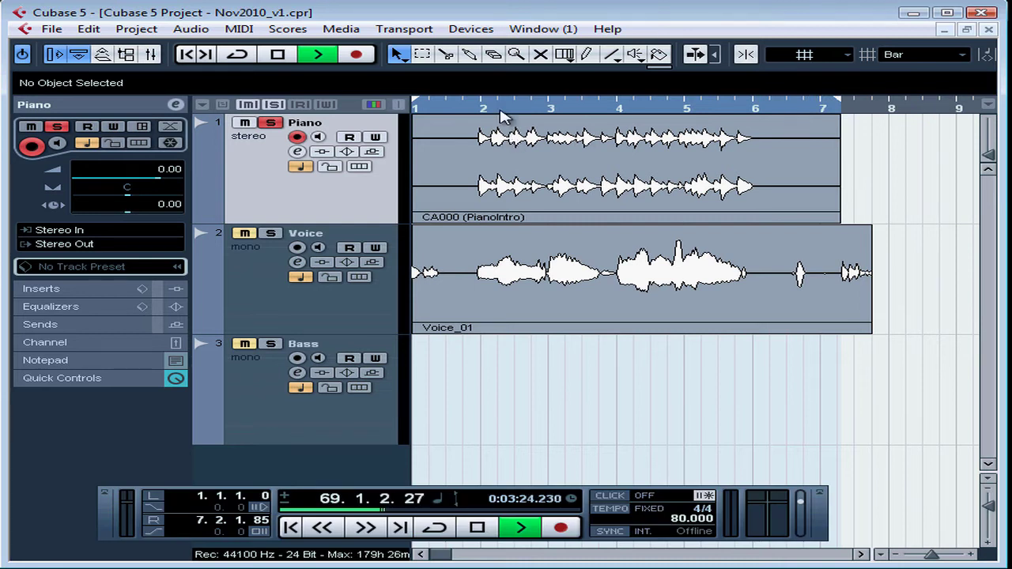
{"action": "left_click_drag", "start_coordinate": [474, 110], "coordinate": [470, 149]}
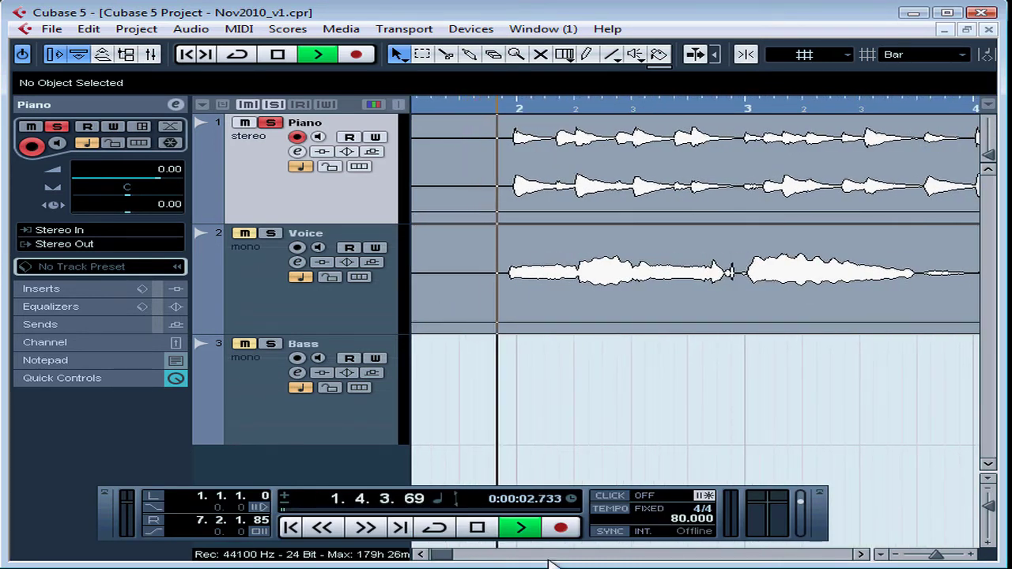
{"action": "key", "text": "space"}
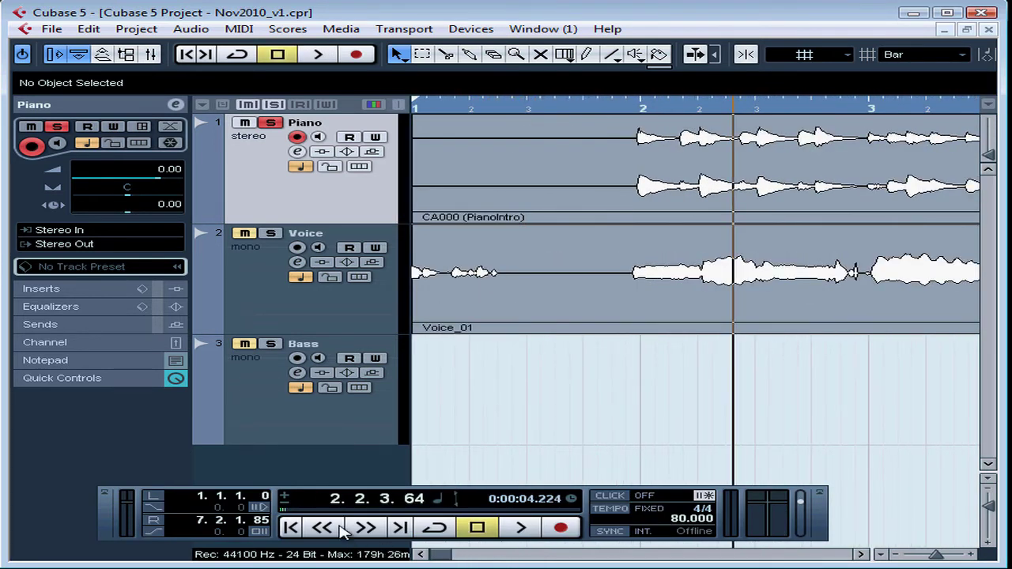
{"action": "left_click", "coordinate": [290, 528]}
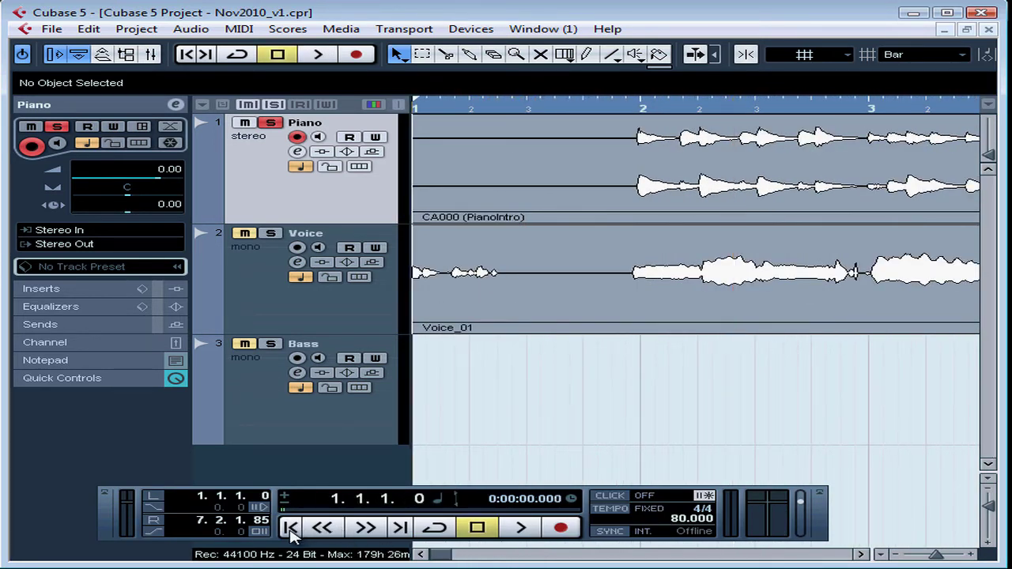
Select the Voice_01 clip and try to extend its start and its end outward beyond the recorded audio.
{"action": "left_click", "coordinate": [447, 312]}
{"action": "mouse_move", "coordinate": [415, 330]}
{"action": "left_mouse_down"}
{"action": "mouse_move", "coordinate": [631, 340]}
{"action": "mouse_move", "coordinate": [625, 331]}
{"action": "mouse_move", "coordinate": [401, 332]}
{"action": "left_mouse_up"}
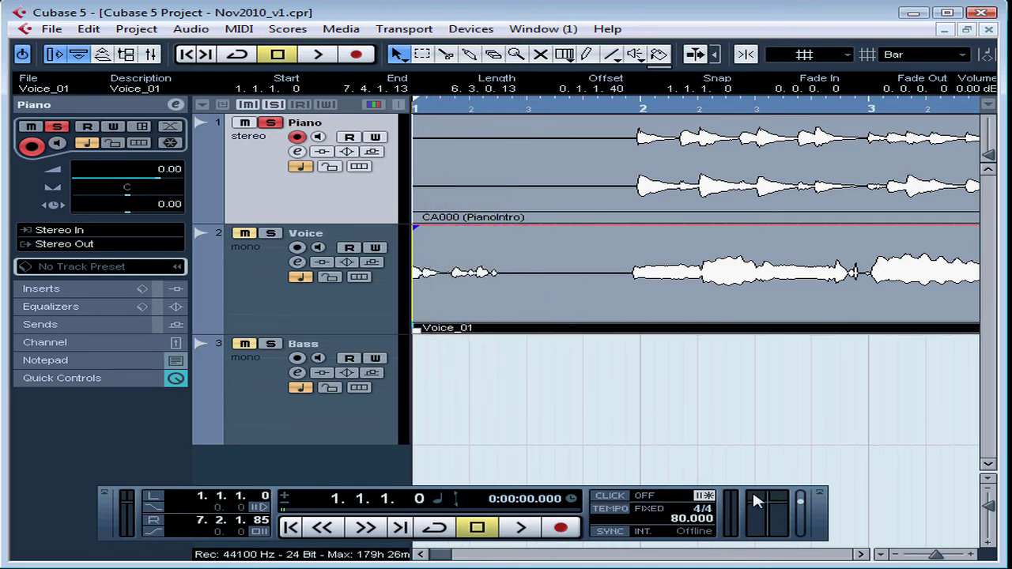
{"action": "left_click", "coordinate": [862, 554]}
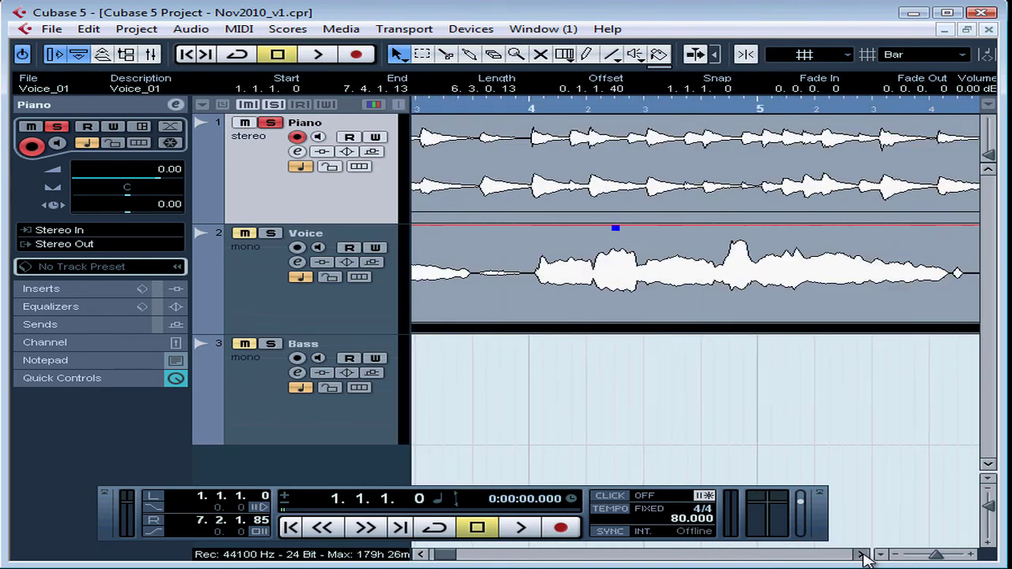
{"action": "left_click", "coordinate": [862, 554]}
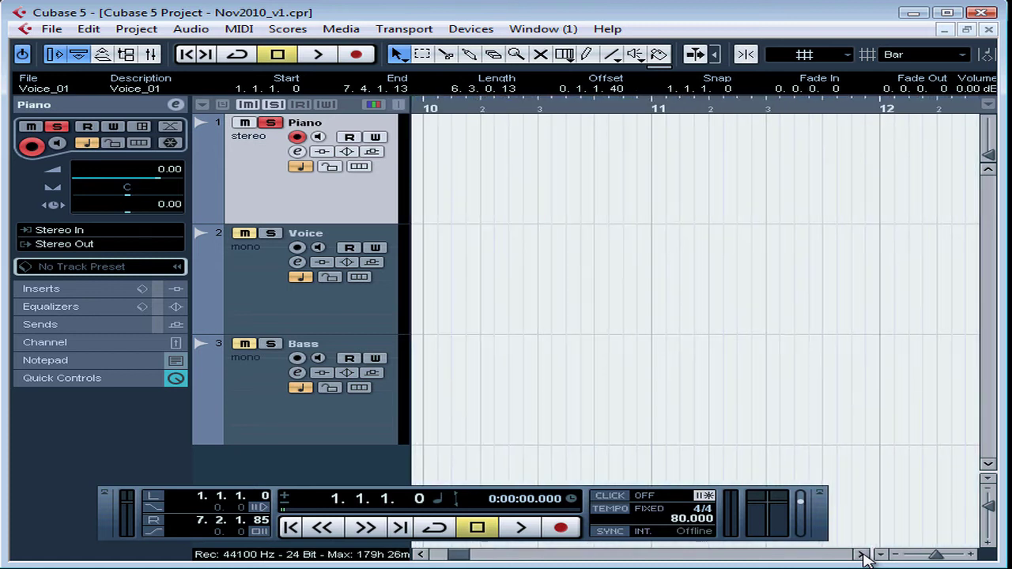
{"action": "left_click", "coordinate": [420, 555]}
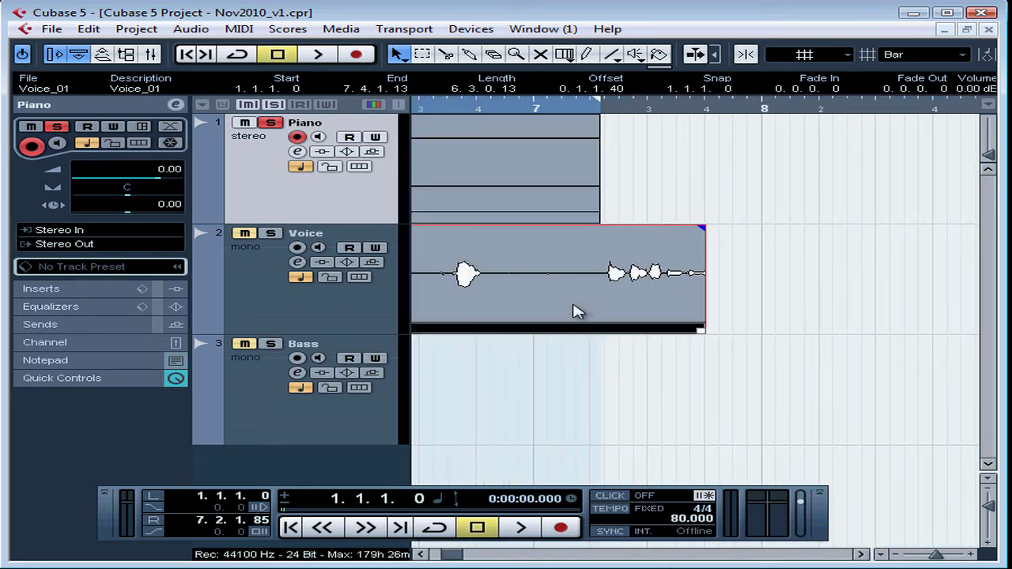
{"action": "left_click_drag", "start_coordinate": [701, 331], "coordinate": [700, 332]}
{"action": "left_click_drag", "start_coordinate": [750, 331], "coordinate": [809, 332]}
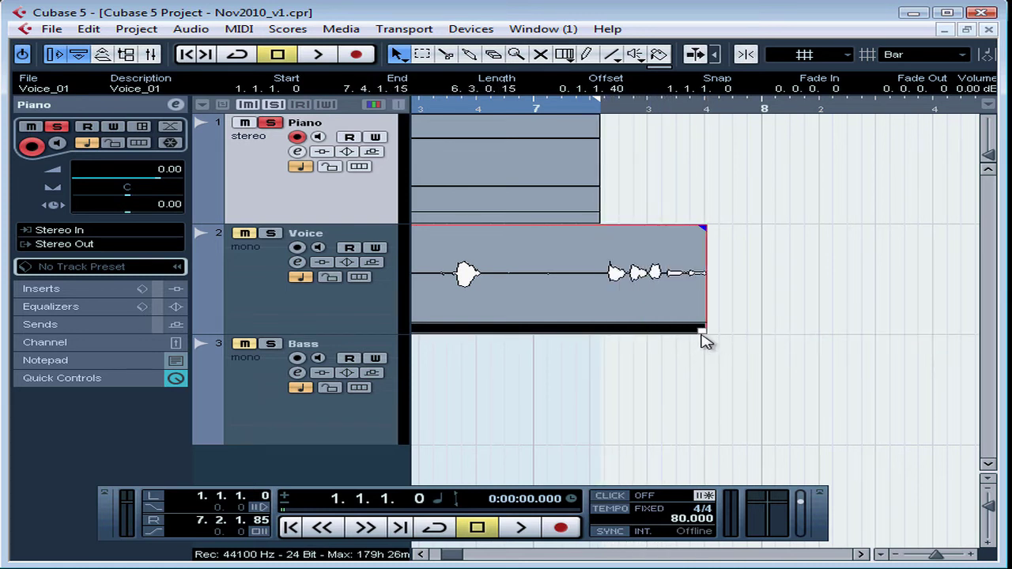
Trim the end of the Voice_01 clip in stages back to about 5.4.3.93, just after the sung phrase.
{"action": "left_click_drag", "start_coordinate": [702, 331], "coordinate": [420, 335]}
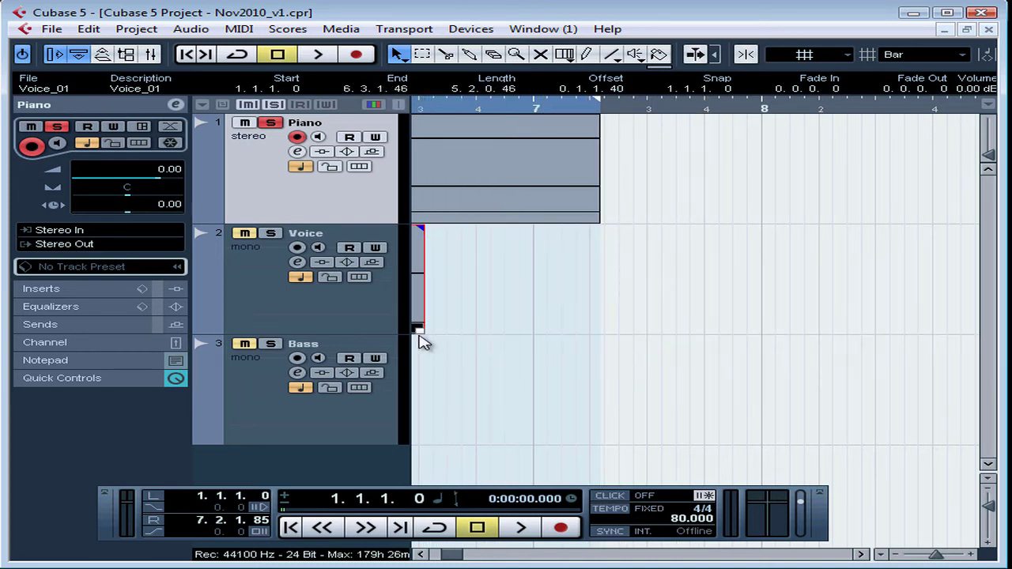
{"action": "left_click", "coordinate": [421, 554]}
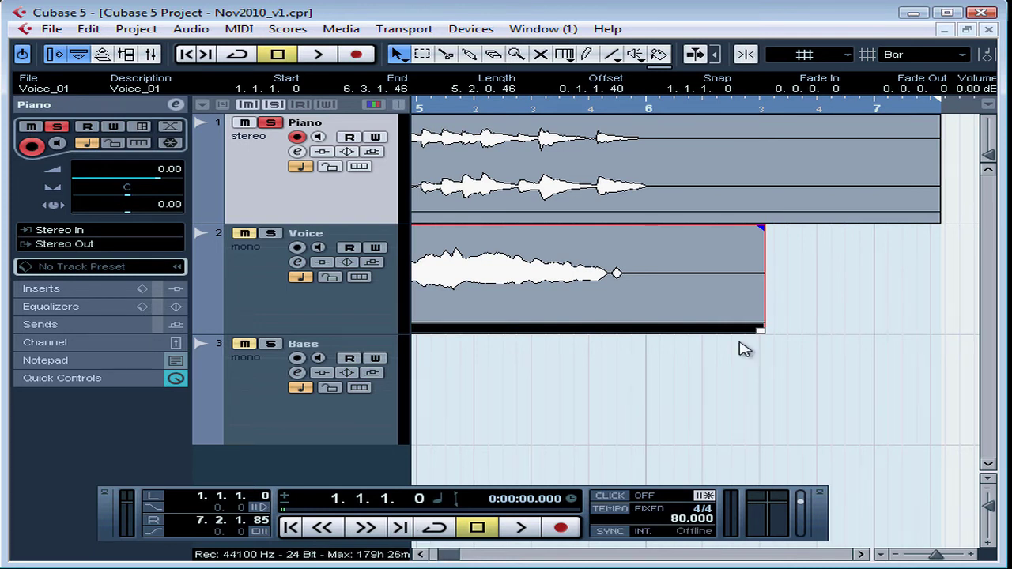
{"action": "left_click_drag", "start_coordinate": [761, 331], "coordinate": [738, 331]}
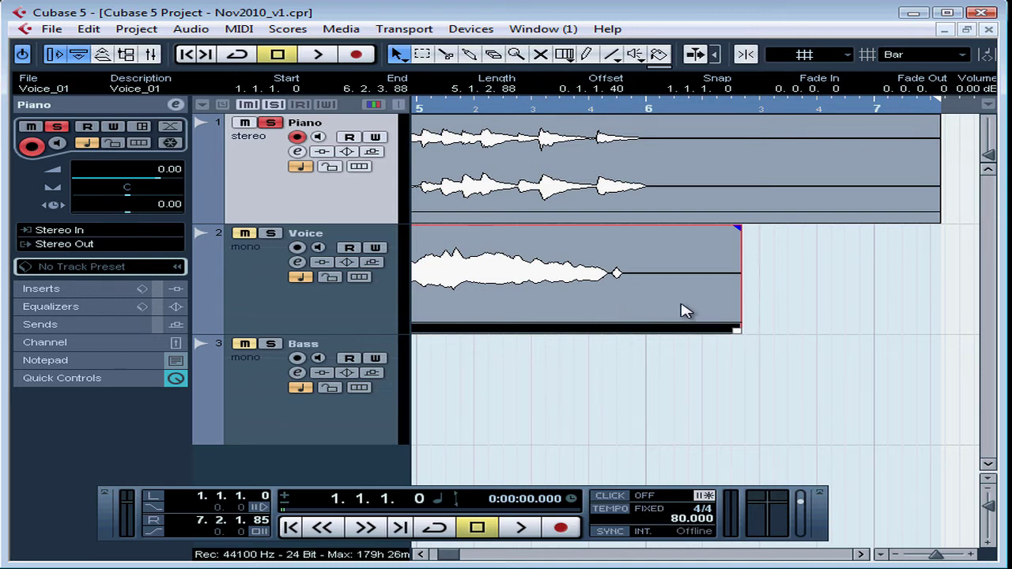
{"action": "left_click_drag", "start_coordinate": [736, 329], "coordinate": [625, 334]}
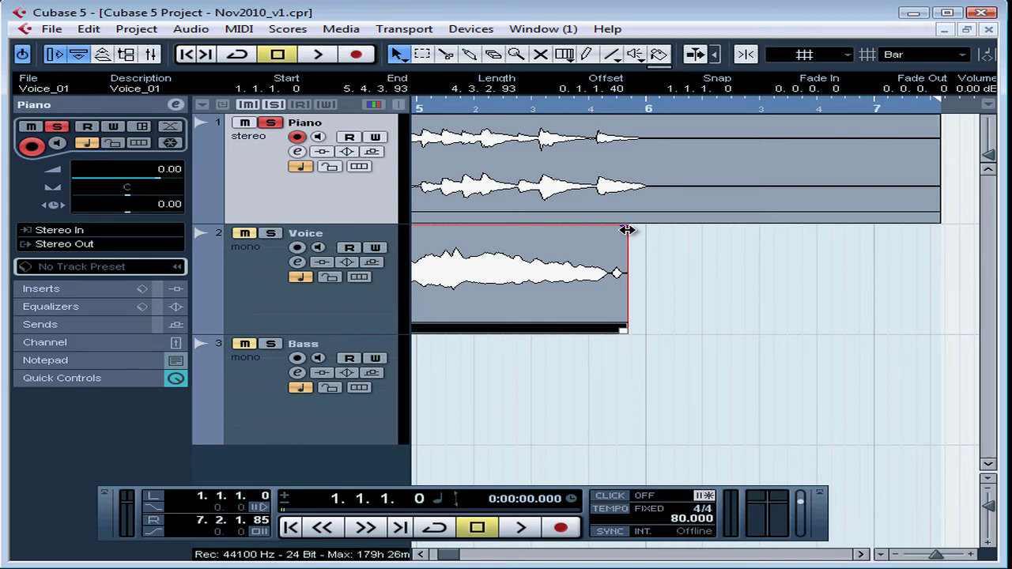
Add a fade-out about 0.2.0.42 long to the end of the Voice_01 clip.
{"action": "key", "text": "F2"}
{"action": "key", "text": "F2"}
{"action": "left_click_drag", "start_coordinate": [625, 228], "coordinate": [506, 240]}
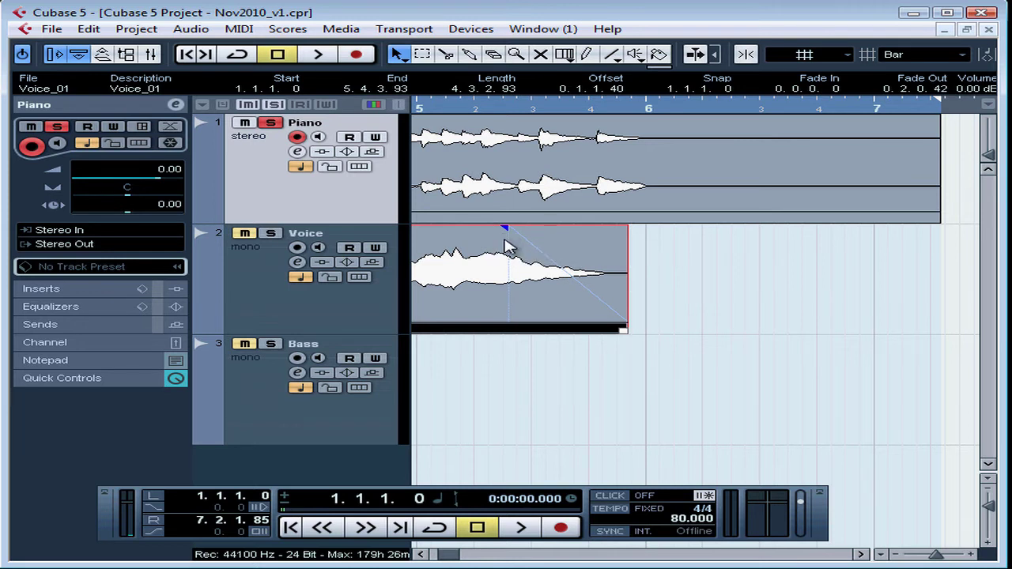
Apply the S-shaped curve shape to the Voice_01 clip's fade-out and close the fade editor.
{"action": "double_click", "coordinate": [603, 248]}
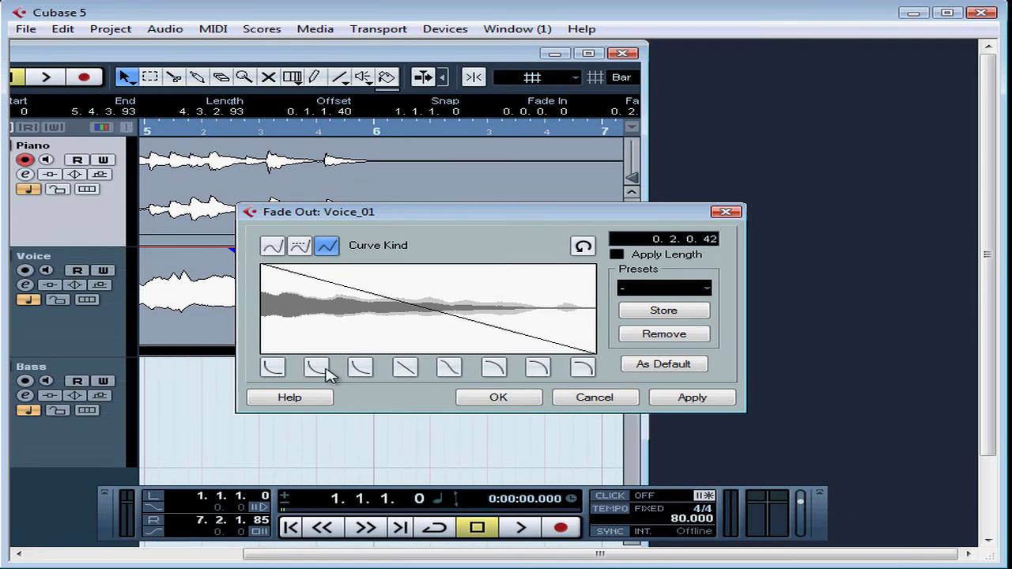
{"action": "left_click", "coordinate": [450, 369]}
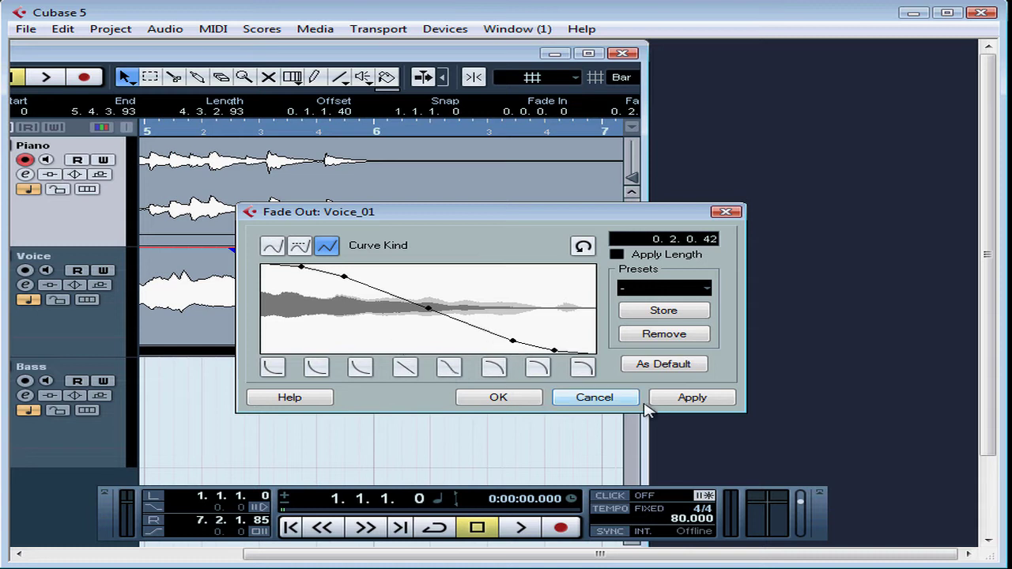
{"action": "left_click", "coordinate": [701, 402]}
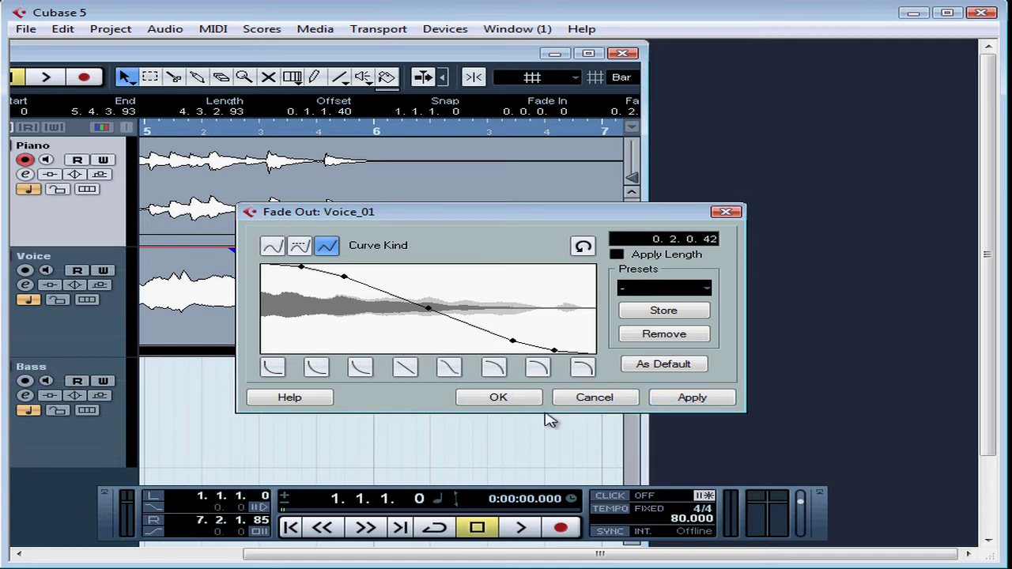
{"action": "left_click", "coordinate": [508, 404]}
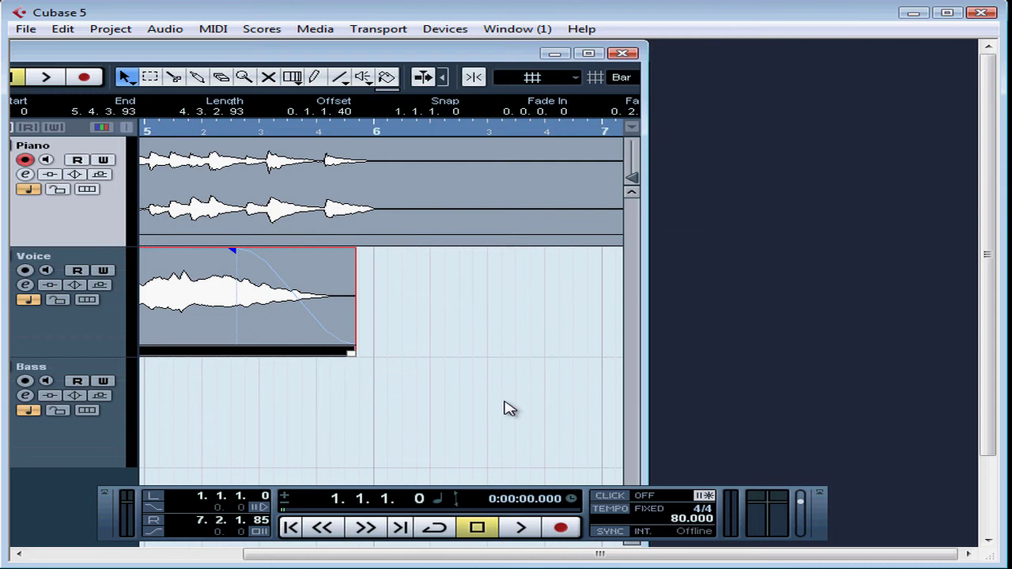
Maximize the project window, and zoom out the timeline to show the clips in full with the cursor at about 6.2.3.63.
{"action": "key", "text": "F2"}
{"action": "key", "text": "F2"}
{"action": "left_click", "coordinate": [589, 54]}
{"action": "key", "text": "F2"}
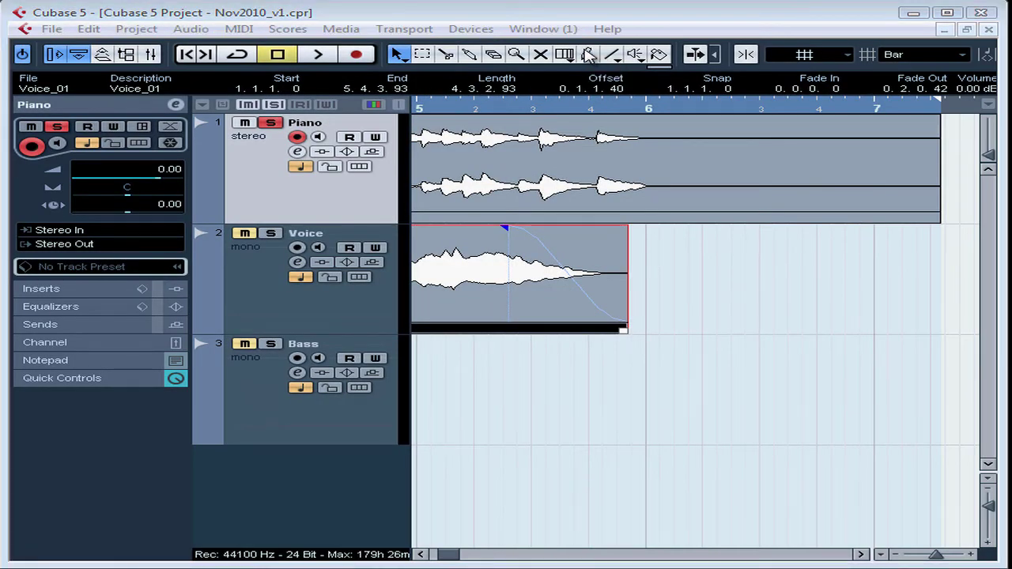
{"action": "left_click_drag", "start_coordinate": [583, 105], "coordinate": [559, 45]}
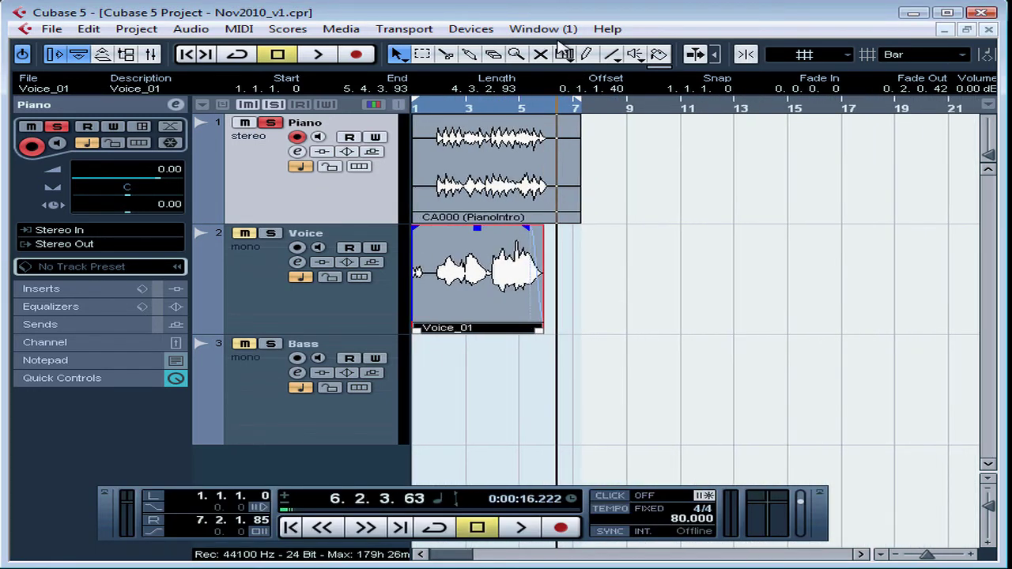
Move the CA000 (PianoIntro) clip along the Piano track to start at about 7.2.3.74.
{"action": "key", "text": "F2"}
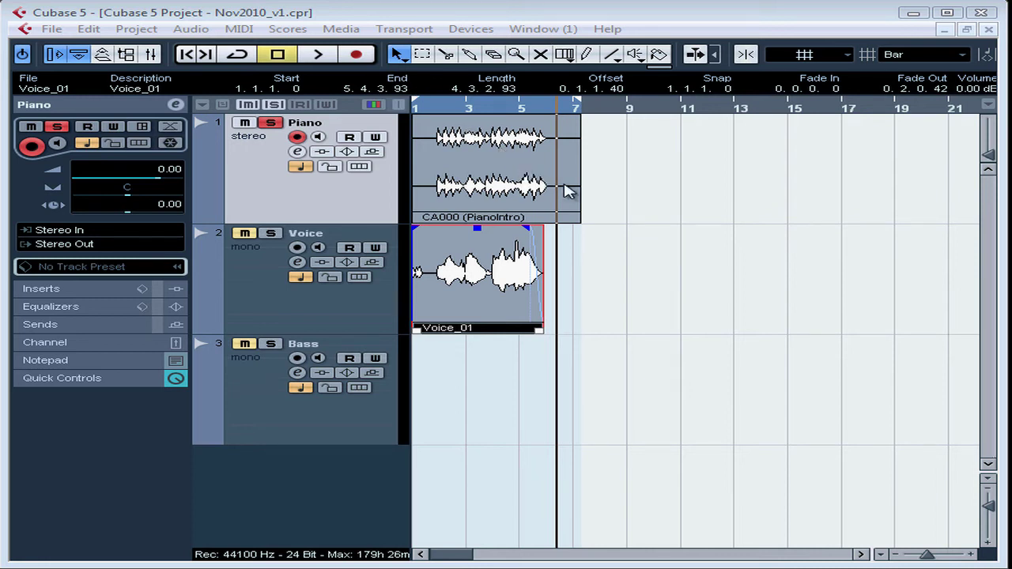
{"action": "key", "text": "F2"}
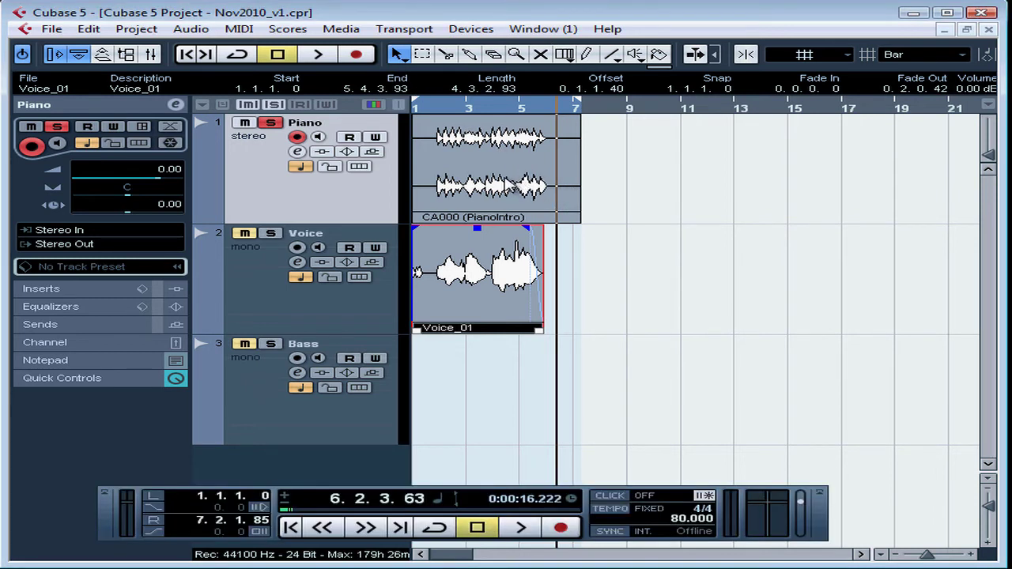
{"action": "left_click", "coordinate": [500, 183]}
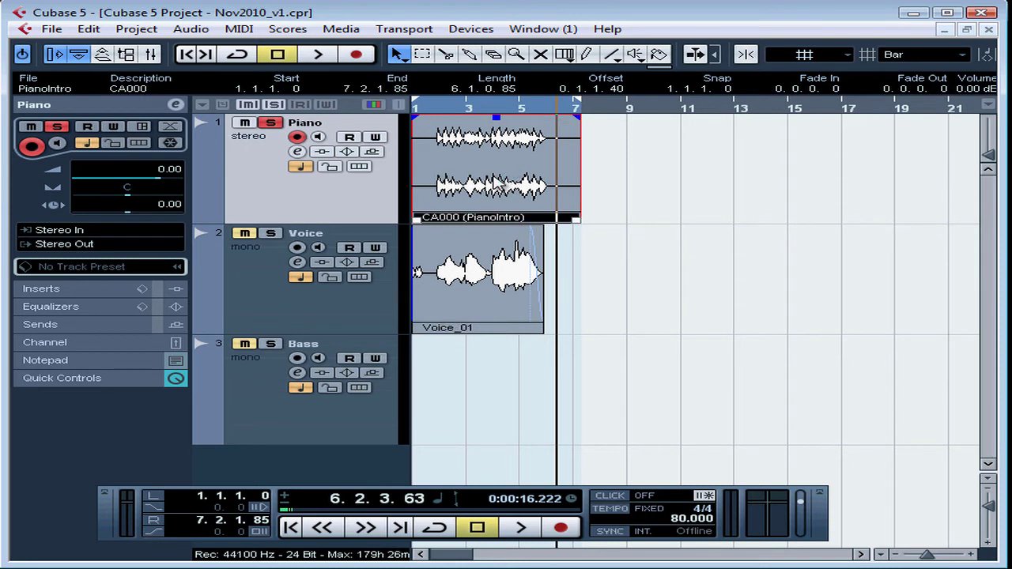
{"action": "left_click_drag", "start_coordinate": [497, 183], "coordinate": [668, 198]}
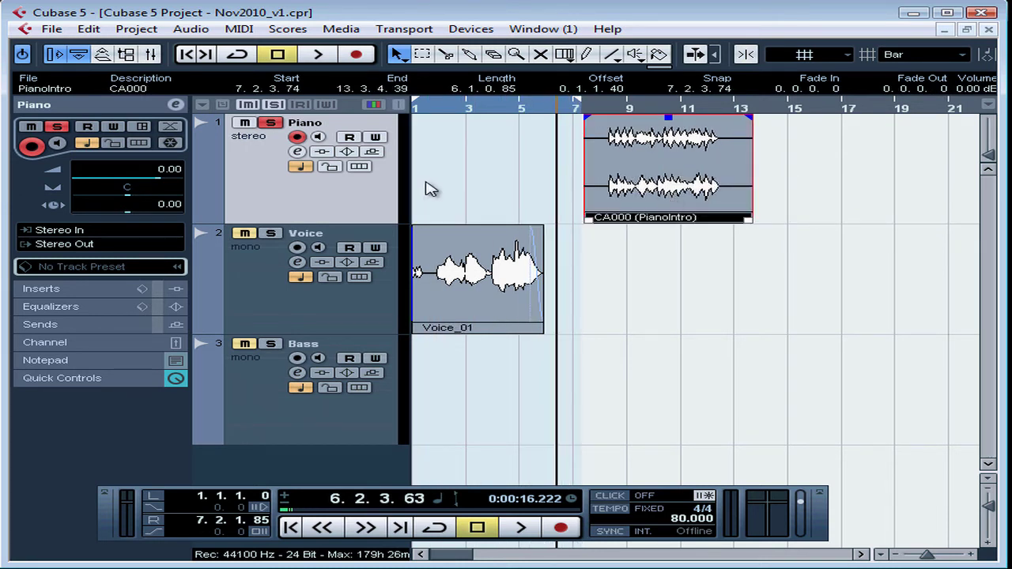
Select the Piano, Voice and Bass tracks and reduce their height together to roughly half.
{"action": "left_click", "coordinate": [356, 399]}
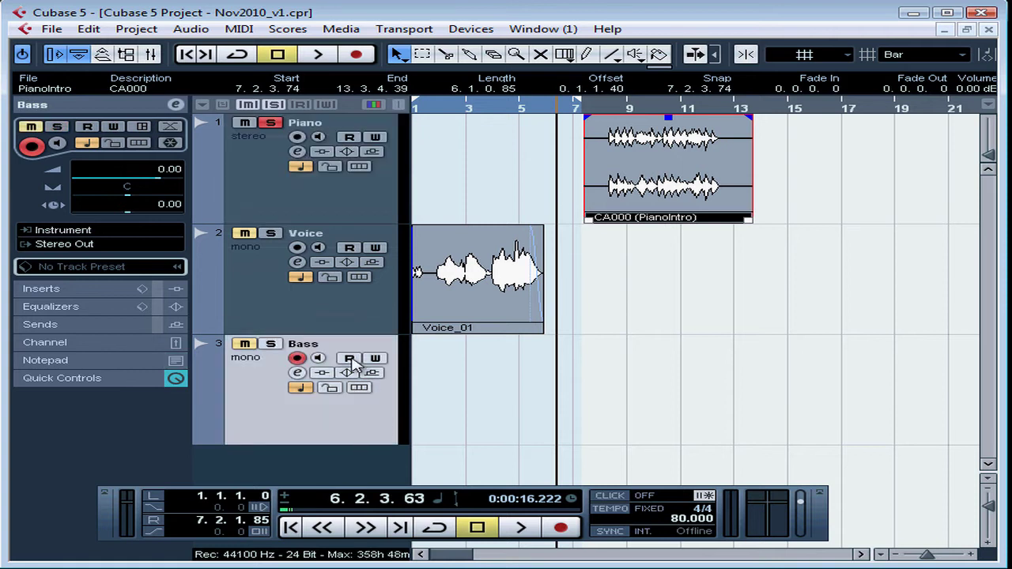
{"action": "left_click", "coordinate": [366, 216], "text": "shift"}
{"action": "left_click_drag", "start_coordinate": [366, 223], "coordinate": [364, 165]}
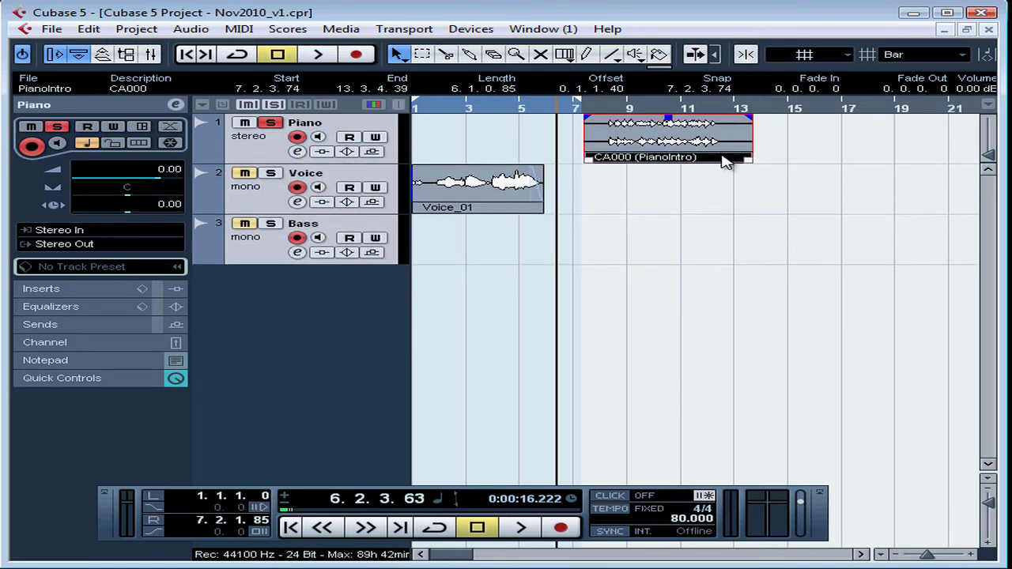
Move the CA000 (PianoIntro) clip into the empty area below the Bass track, starting at about 7.1.1.70, to create a new audio track.
{"action": "left_click_drag", "start_coordinate": [726, 160], "coordinate": [714, 299]}
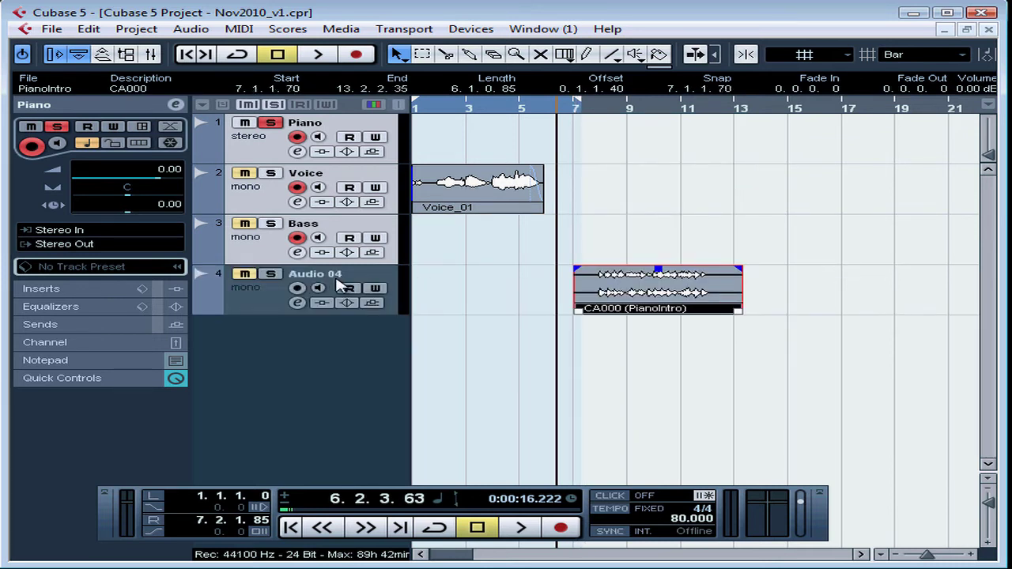
{"action": "left_click", "coordinate": [649, 305]}
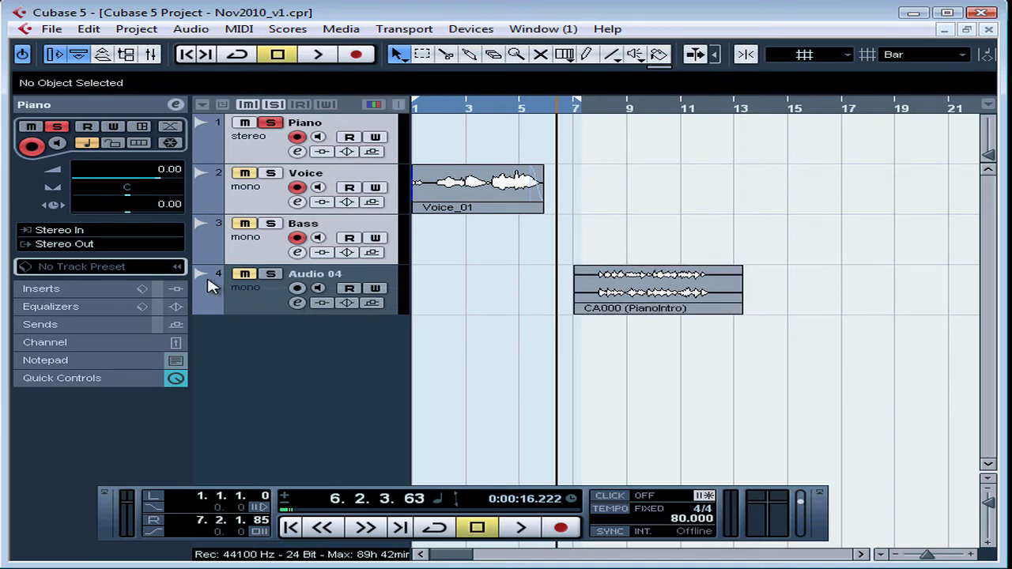
{"action": "key", "text": "F2"}
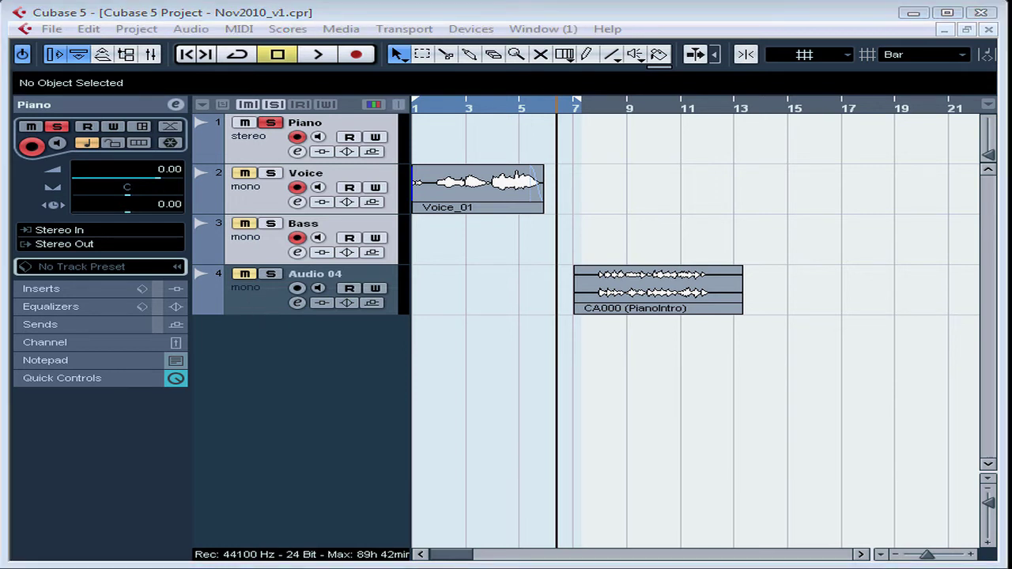
{"action": "key", "text": "F2"}
Rename the new audio track below Bass as Piano Copy.
{"action": "left_click", "coordinate": [339, 278]}
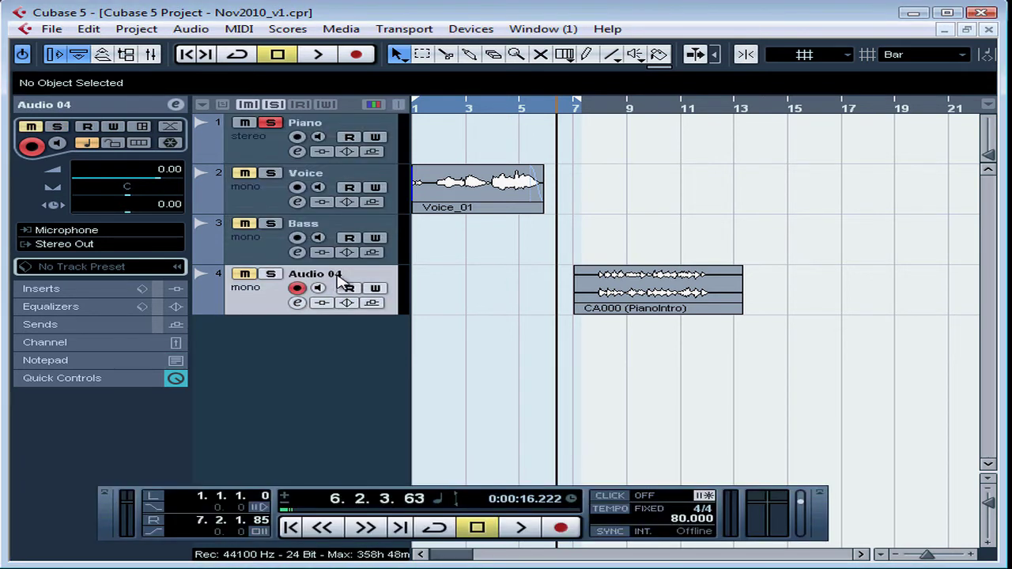
{"action": "double_click", "coordinate": [339, 276]}
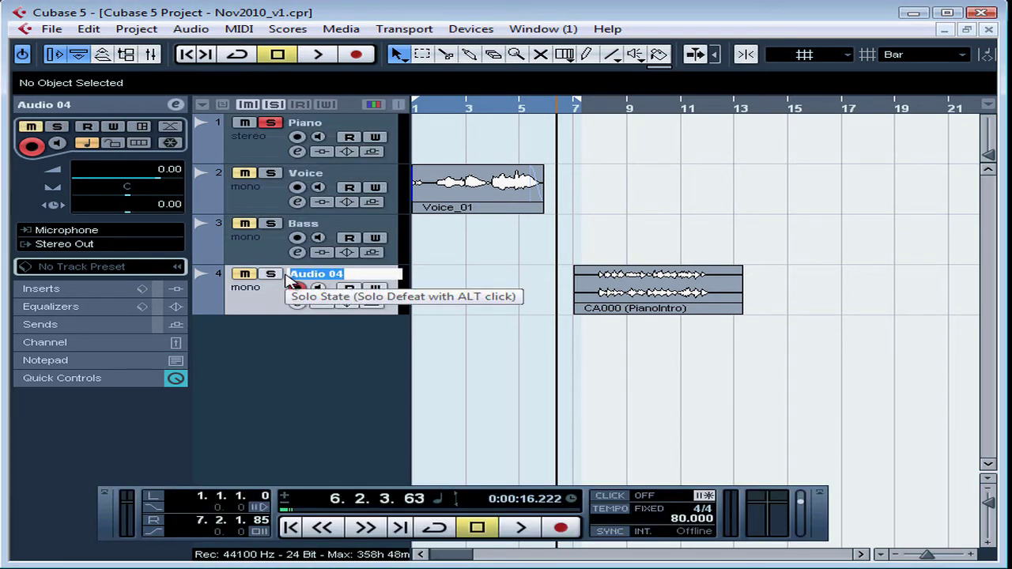
{"action": "type", "text": "Piano Copy"}
{"action": "key", "text": "Return"}
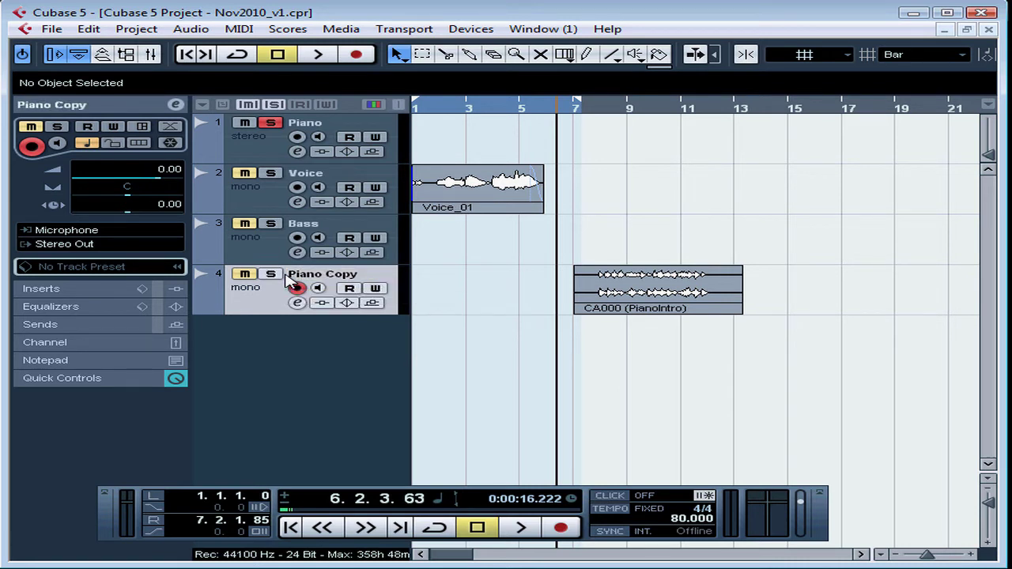
Undo the track renaming and the moves of the CA000 (PianoIntro) clip.
{"action": "key", "text": "ctrl+z"}
{"action": "key", "text": "ctrl+z"}
{"action": "key", "text": "ctrl+z"}
{"action": "key", "text": "ctrl+z"}
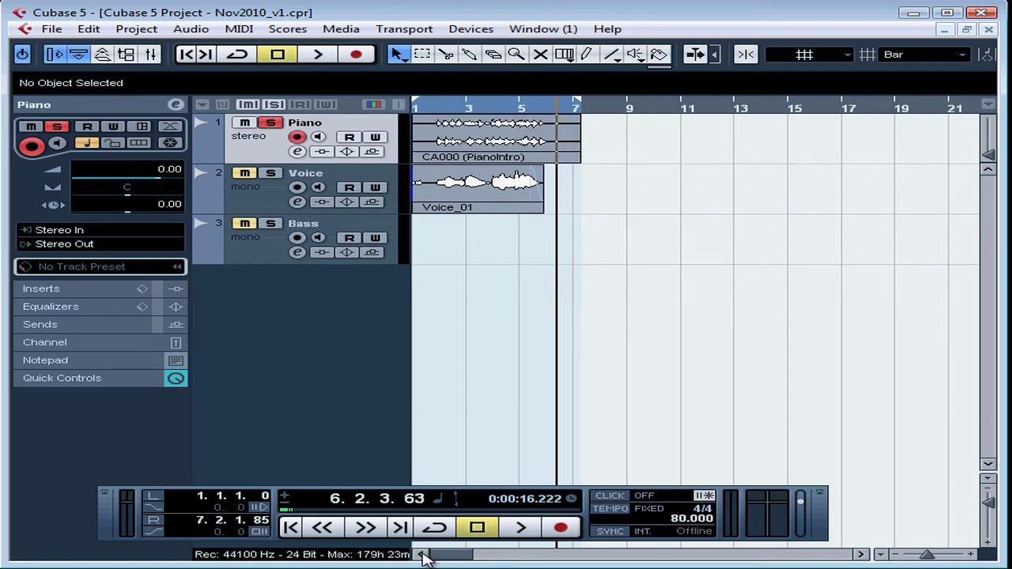
{"action": "key", "text": "F2"}
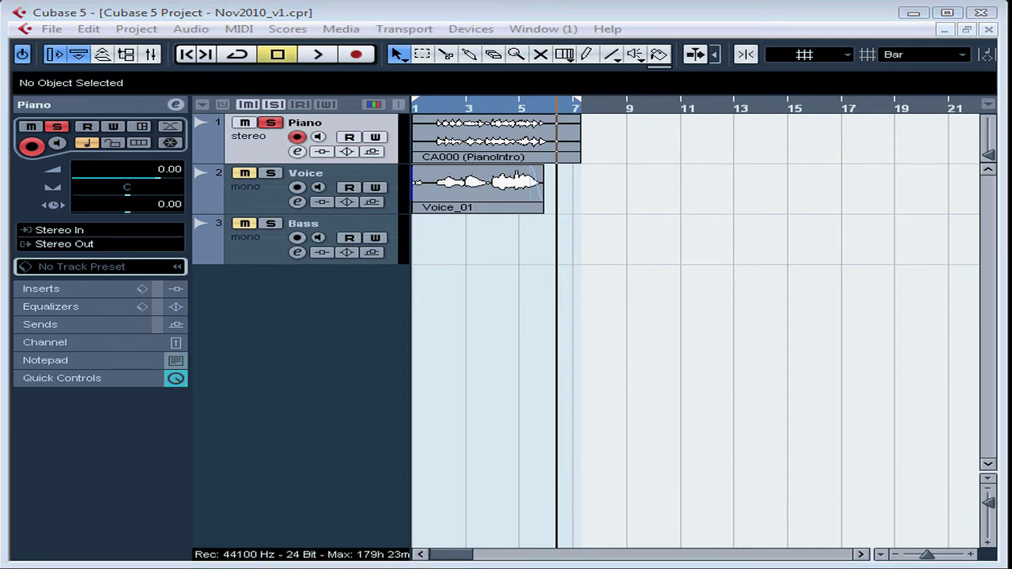
{"action": "key", "text": "F2"}
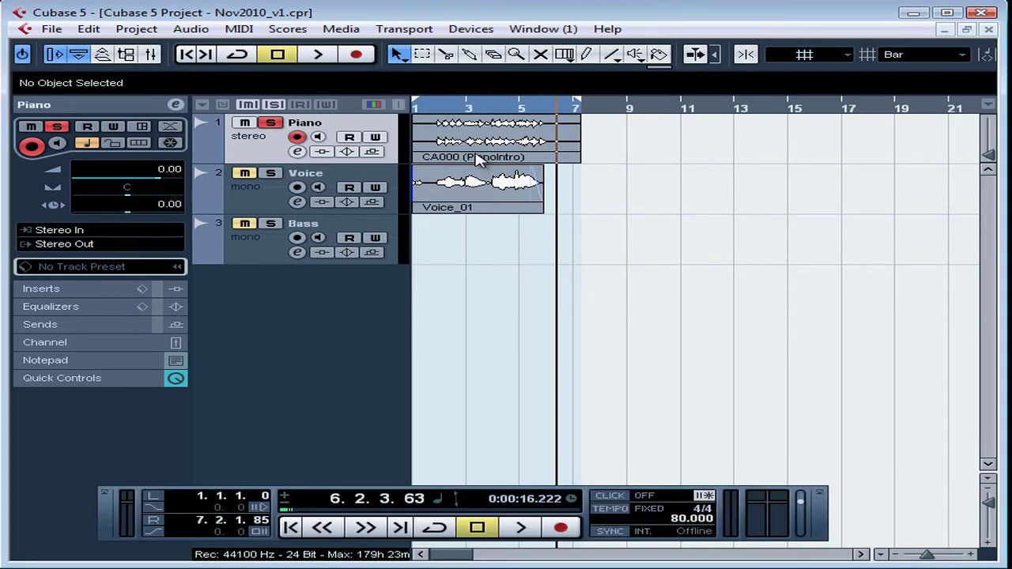
Copy the CA000 (PianoIntro) clip on the Piano track.
{"action": "left_click", "coordinate": [477, 158]}
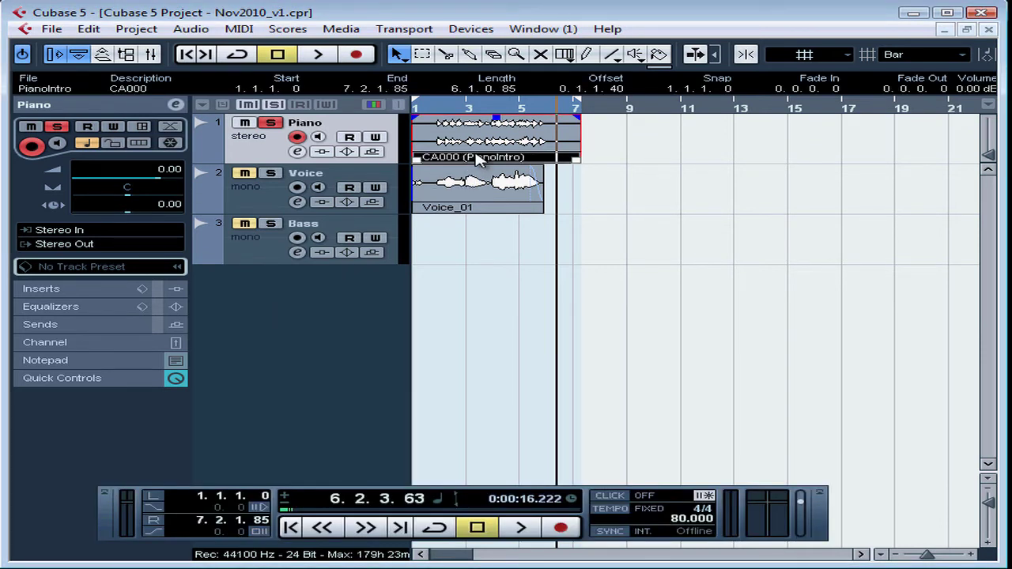
{"action": "left_click", "coordinate": [89, 28]}
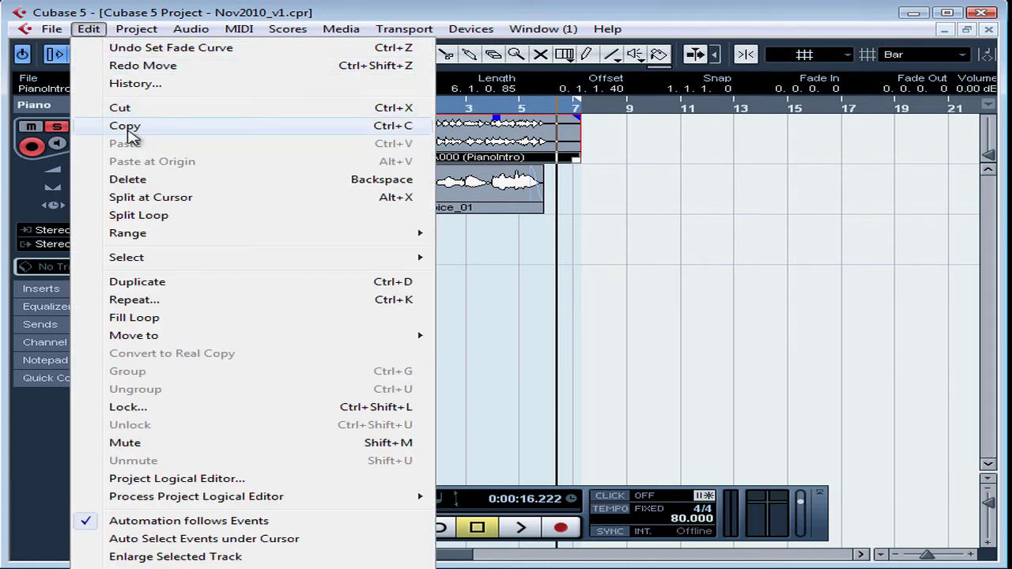
{"action": "left_click", "coordinate": [128, 129]}
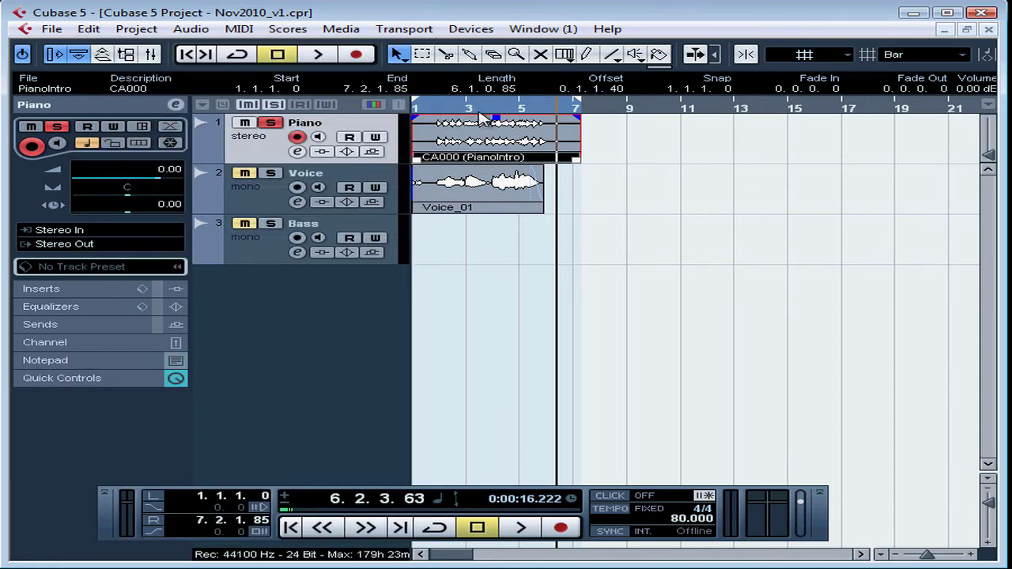
Paste the copied clip with the cursor at about 9.1.1.93, and move the pasted clip to start at about 7.2.3.74 on the Piano track.
{"action": "left_click", "coordinate": [630, 107]}
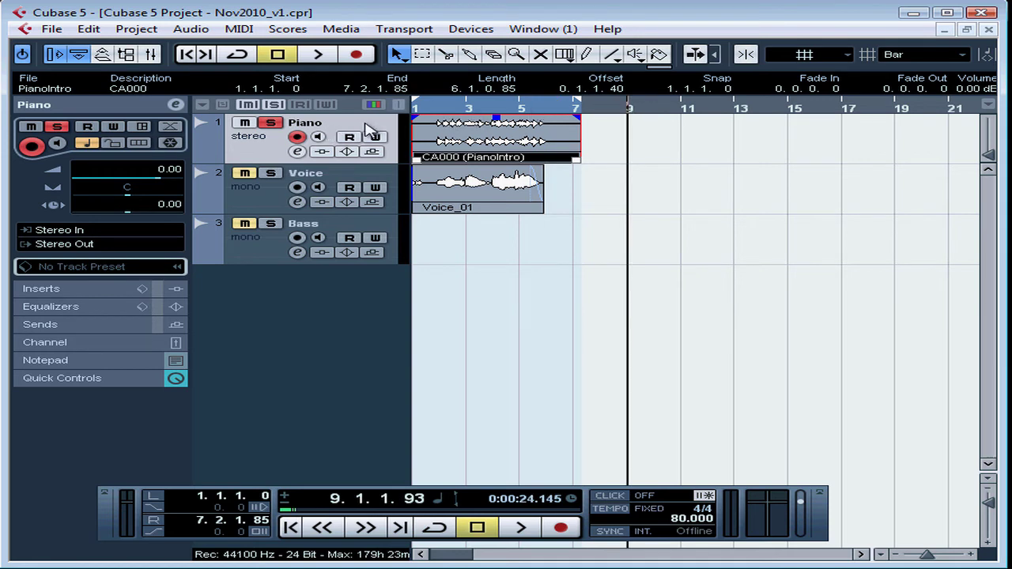
{"action": "left_click", "coordinate": [89, 29]}
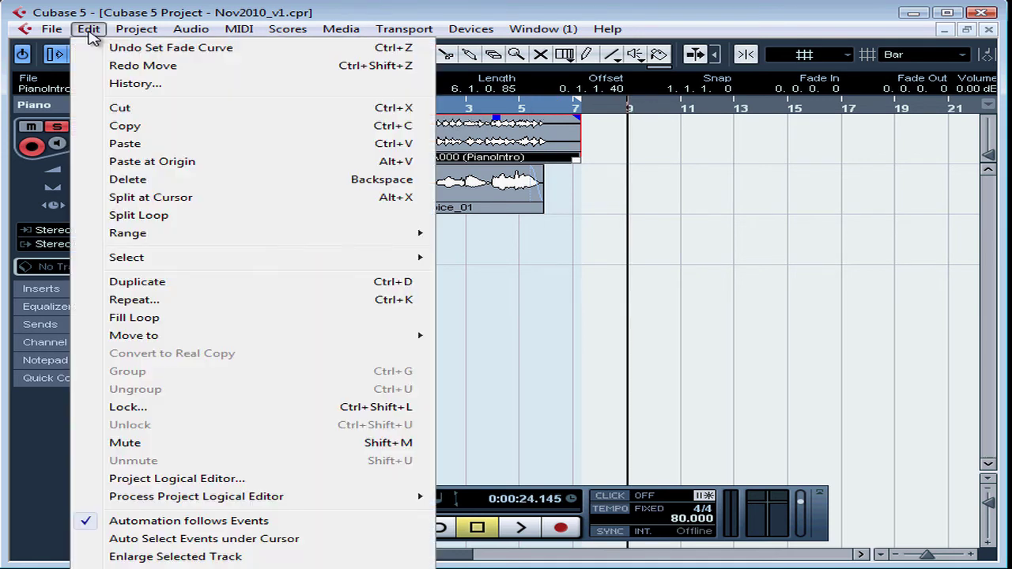
{"action": "left_click", "coordinate": [119, 144]}
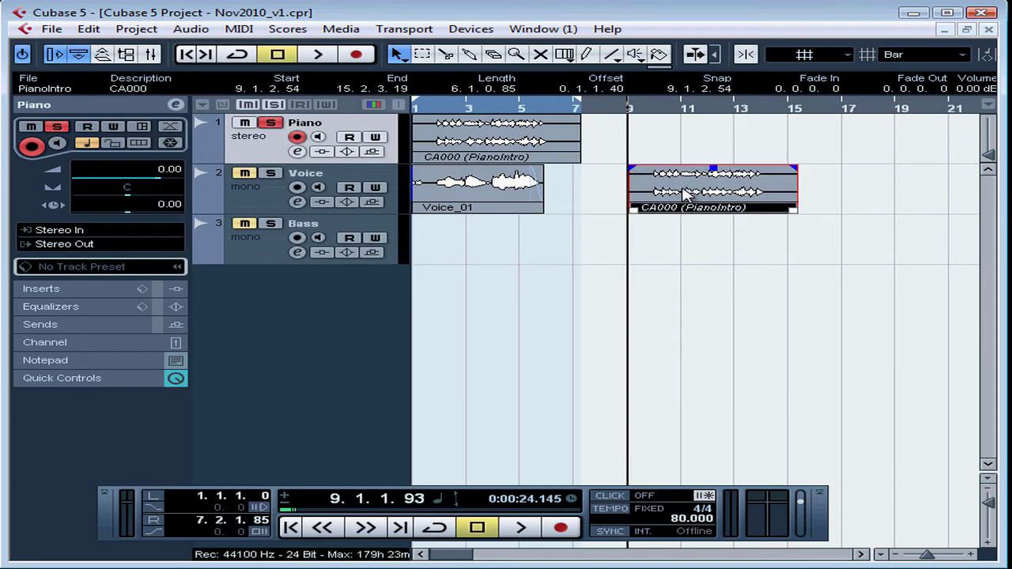
{"action": "left_click_drag", "start_coordinate": [686, 156], "coordinate": [638, 157]}
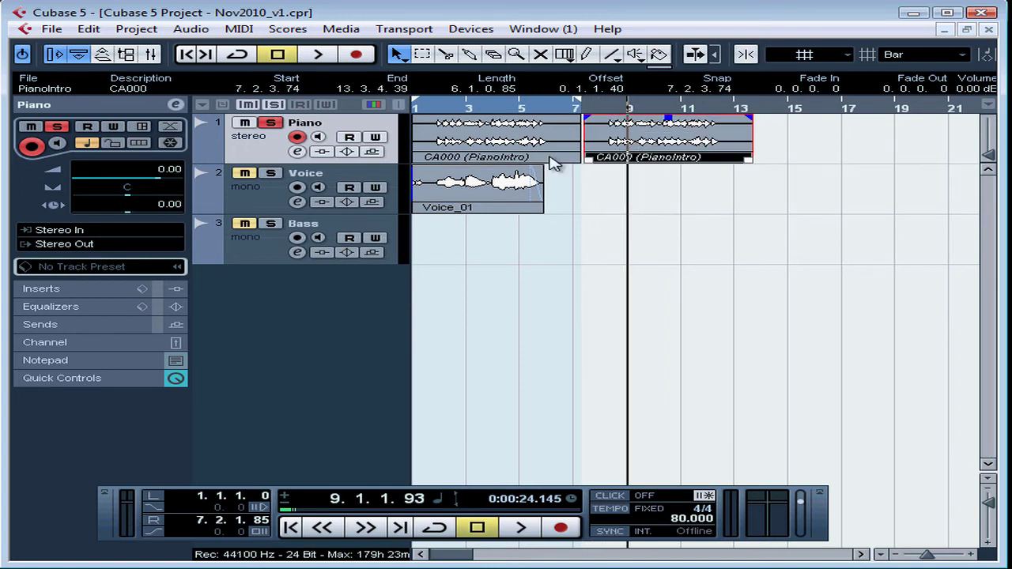
Copy the second PianoIntro clip together with the Voice_01 clip.
{"action": "left_click", "coordinate": [507, 198], "text": "shift"}
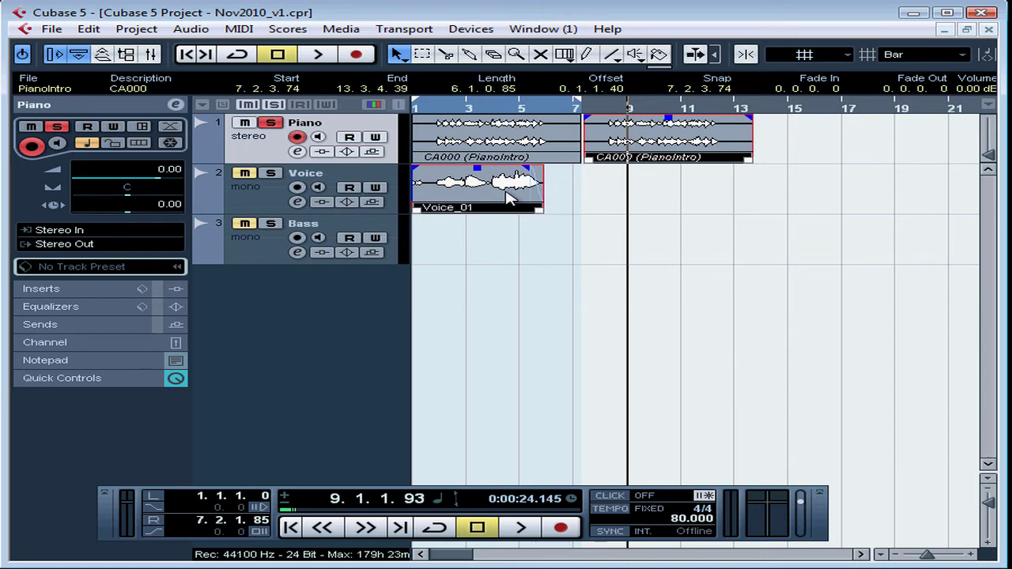
{"action": "left_click", "coordinate": [89, 29]}
{"action": "left_click", "coordinate": [126, 125]}
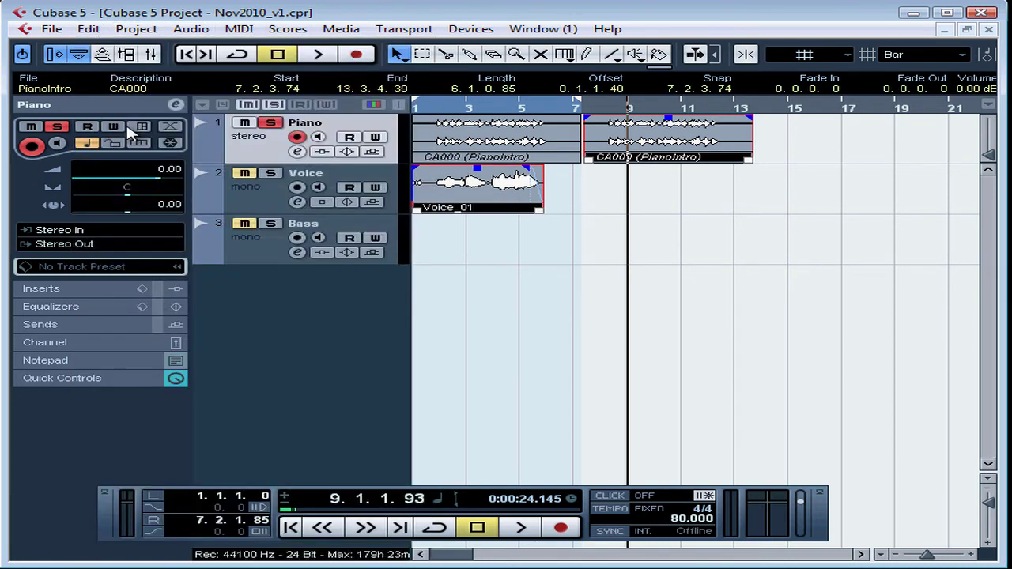
Paste both copied clips with the cursor at about 15.2.3.7.
{"action": "left_click", "coordinate": [798, 110]}
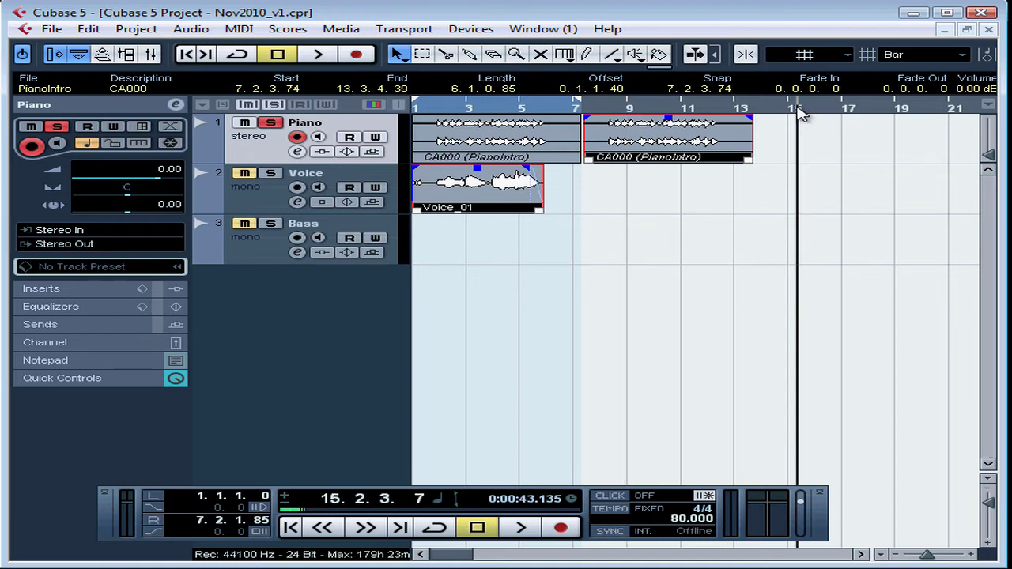
{"action": "left_click", "coordinate": [89, 30]}
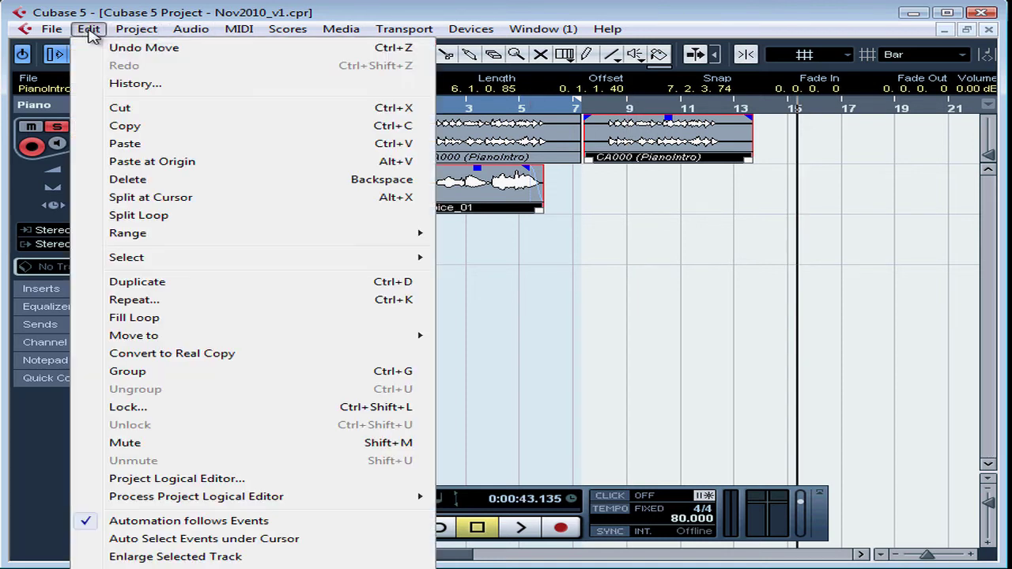
{"action": "left_click", "coordinate": [150, 144]}
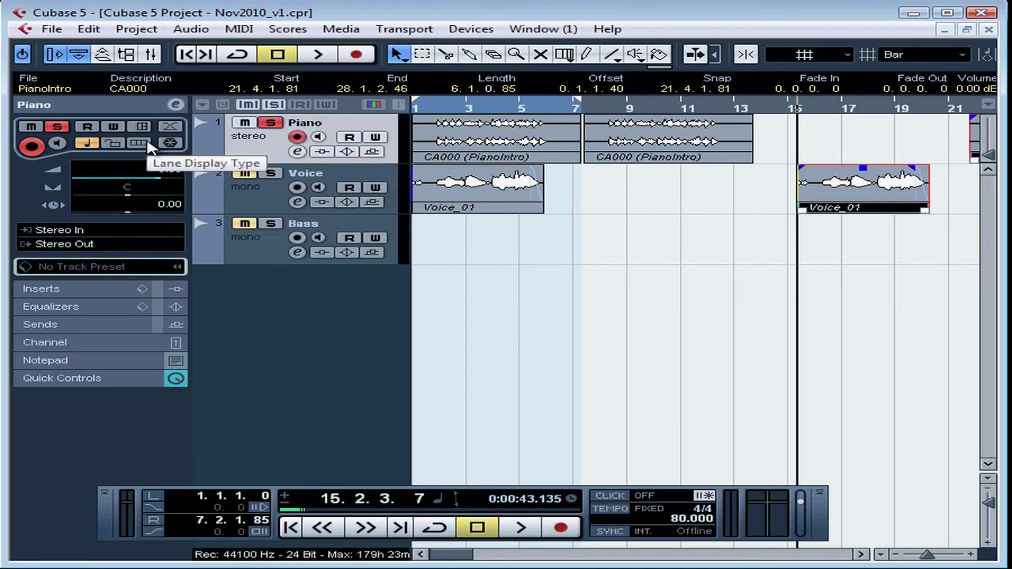
{"action": "left_click", "coordinate": [861, 555]}
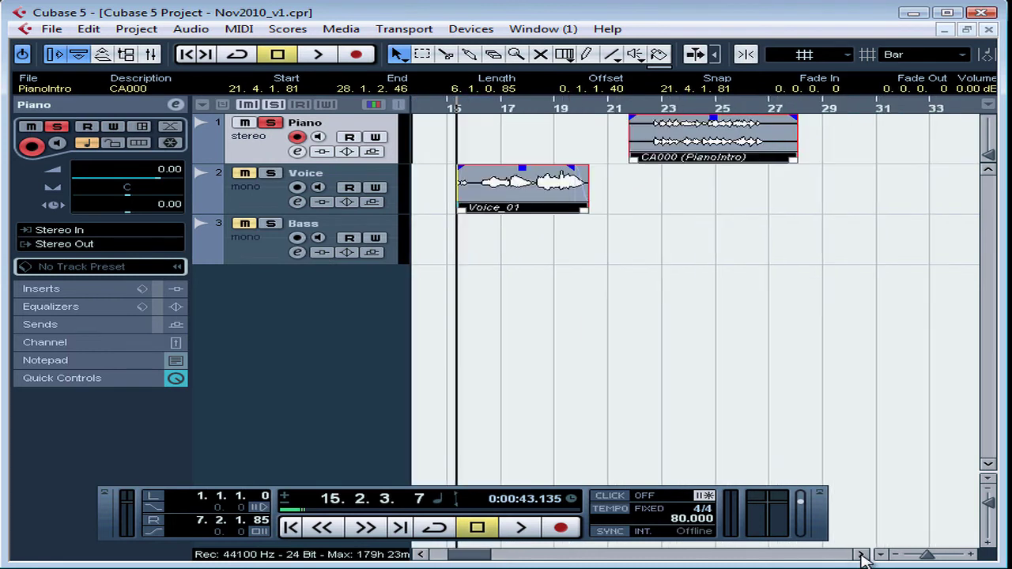
Delete the pasted PianoIntro and Voice_01 clips located after bar 15.
{"action": "left_click", "coordinate": [863, 558]}
{"action": "key", "text": "Delete"}
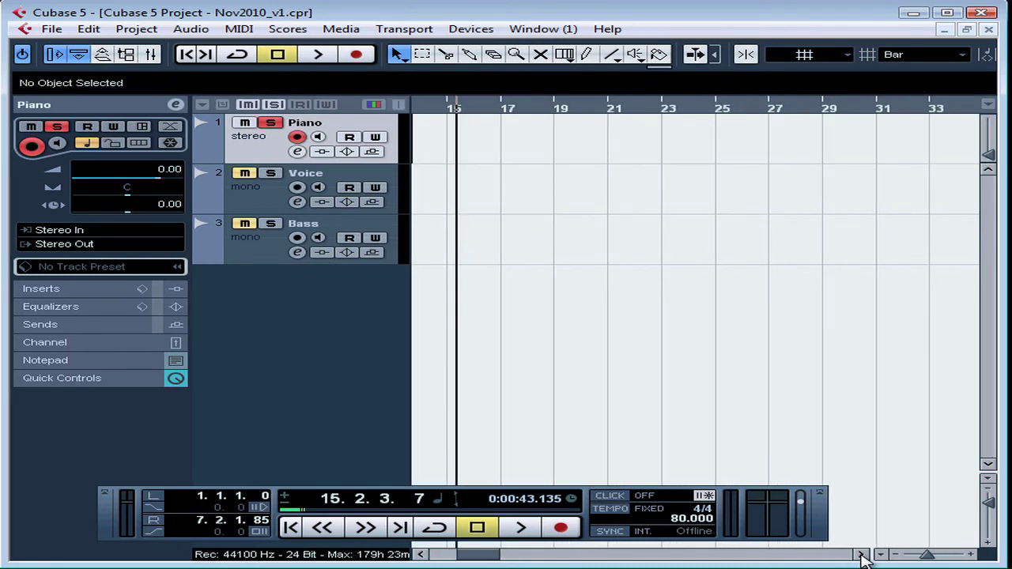
Return the project cursor to the start of the project and turn on Autoscroll.
{"action": "left_click", "coordinate": [186, 55]}
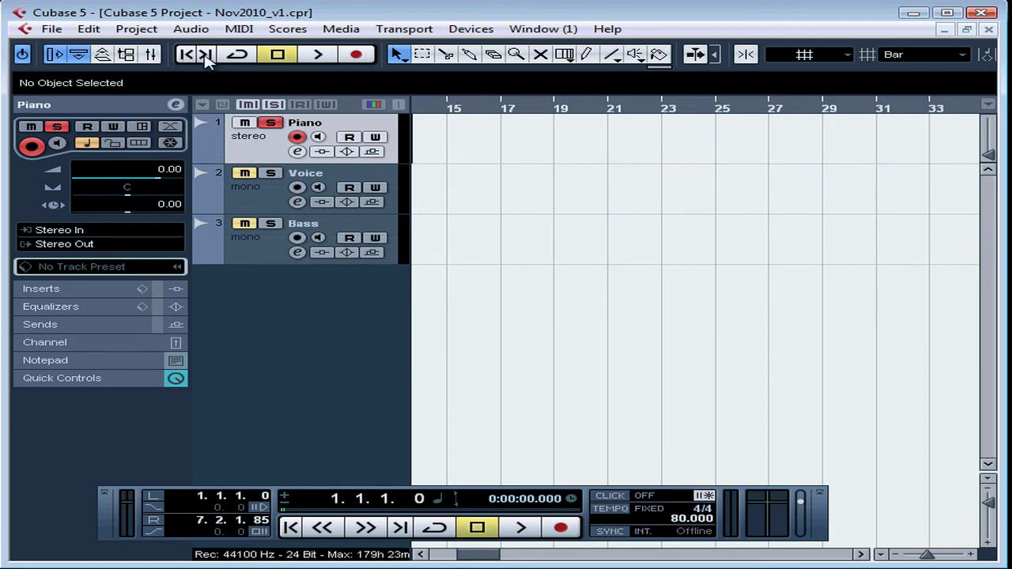
{"action": "left_click", "coordinate": [695, 55]}
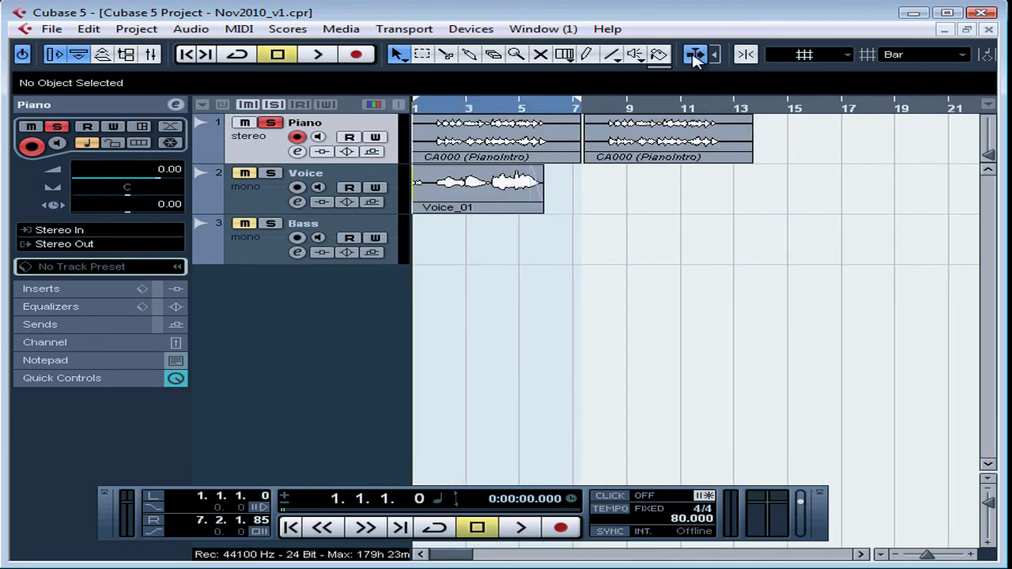
{"action": "key", "text": "F2"}
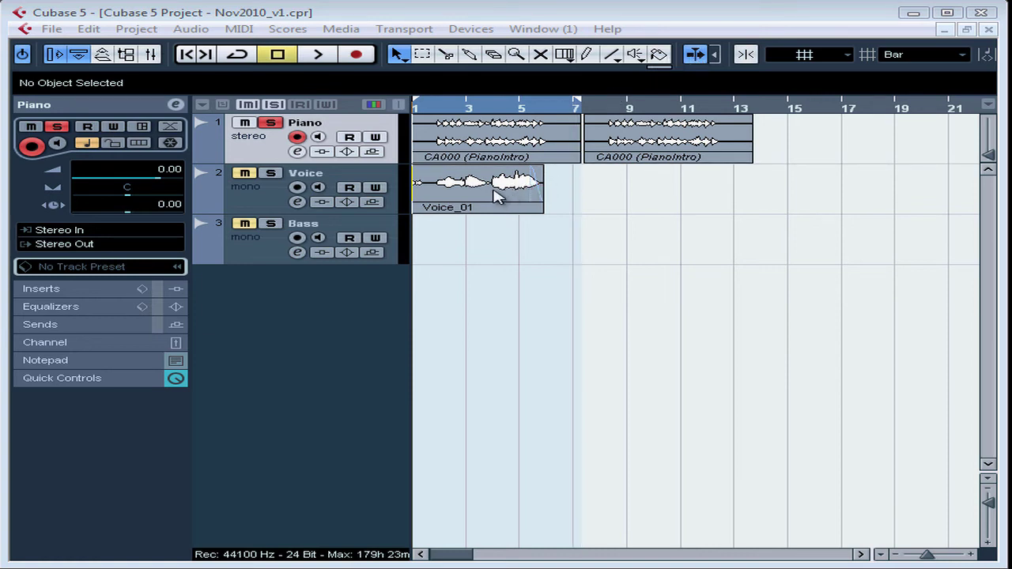
{"action": "key", "text": "F2"}
Duplicate the Voice_01 clip on the Voice track so the copy starts at about 6.3.3.66.
{"action": "left_click", "coordinate": [496, 199]}
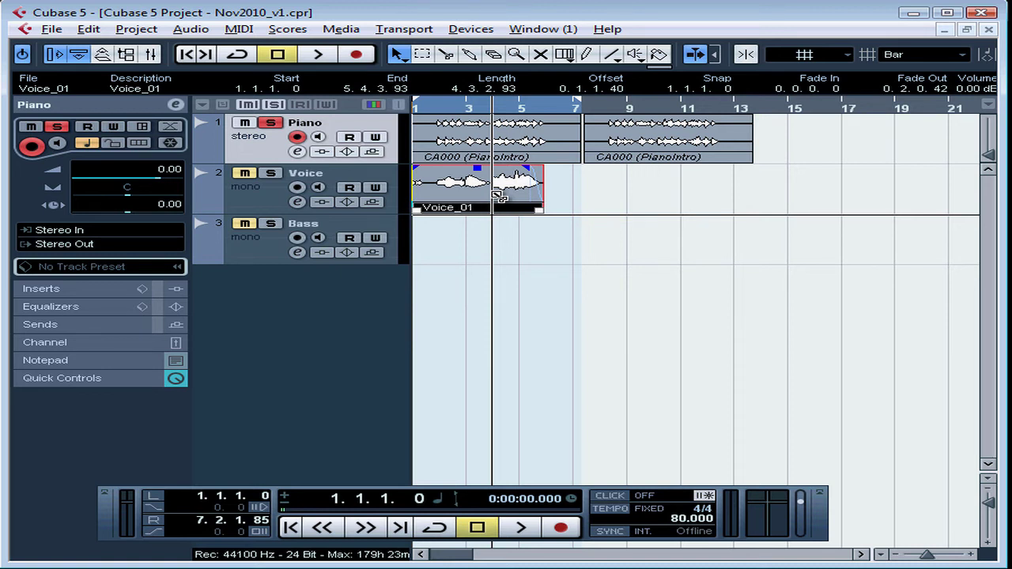
{"action": "left_click_drag", "start_coordinate": [497, 193], "coordinate": [647, 220]}
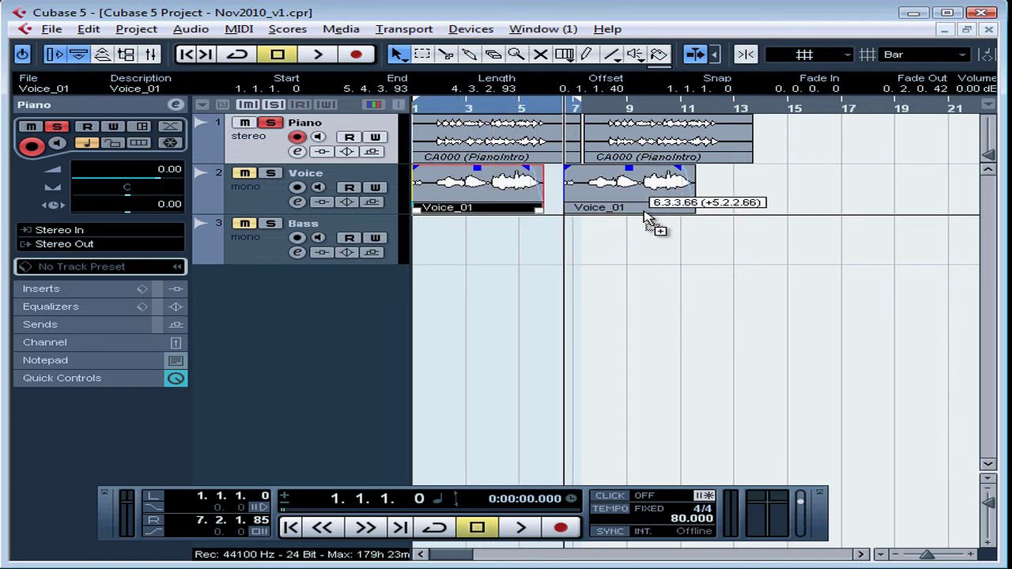
{"action": "left_click_drag", "start_coordinate": [647, 219], "coordinate": [650, 215]}
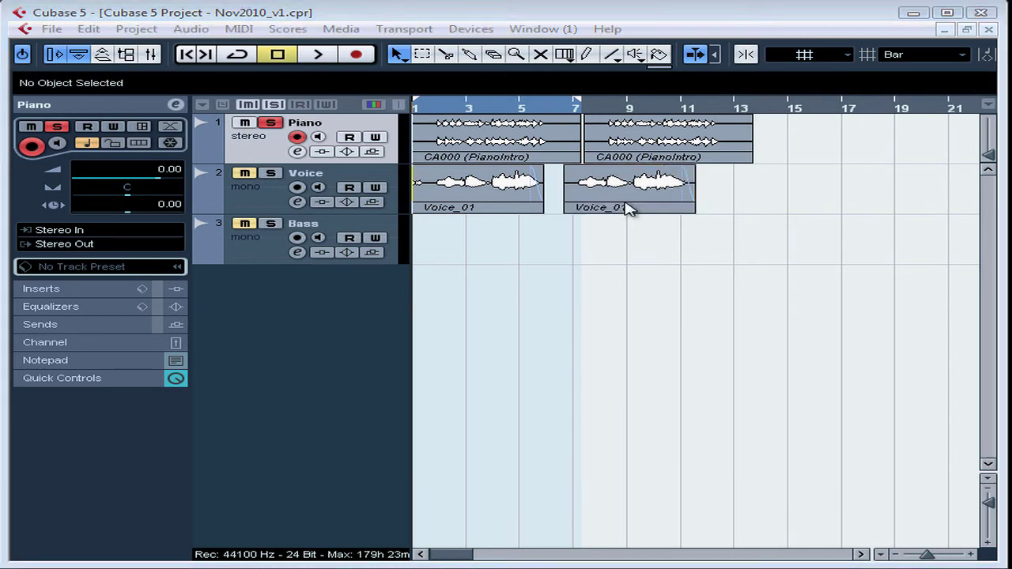
Duplicate the second Voice_01 clip onto the Bass track directly below, at the same start position.
{"action": "left_click", "coordinate": [624, 203]}
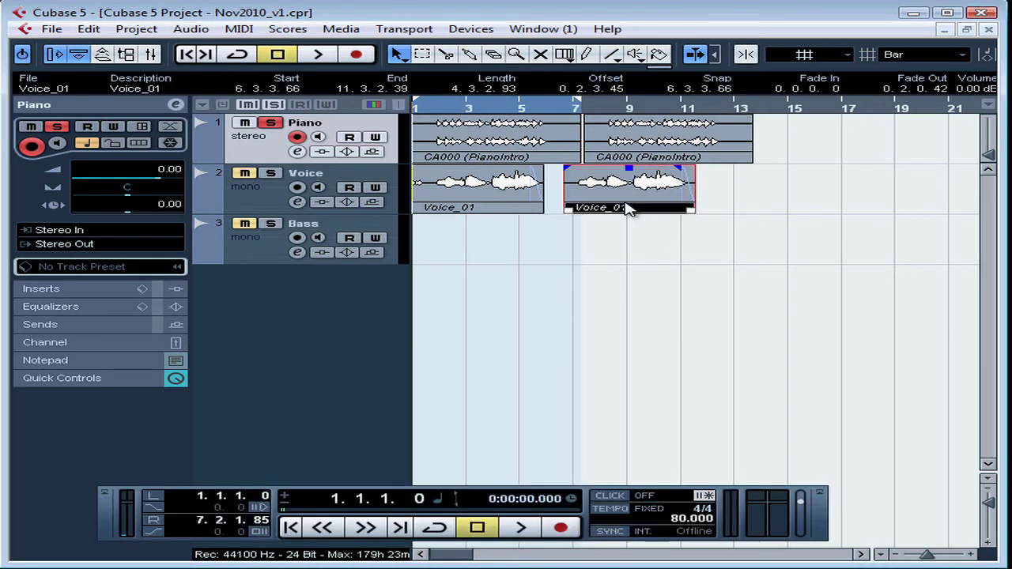
{"action": "left_click_drag", "start_coordinate": [625, 204], "coordinate": [637, 246]}
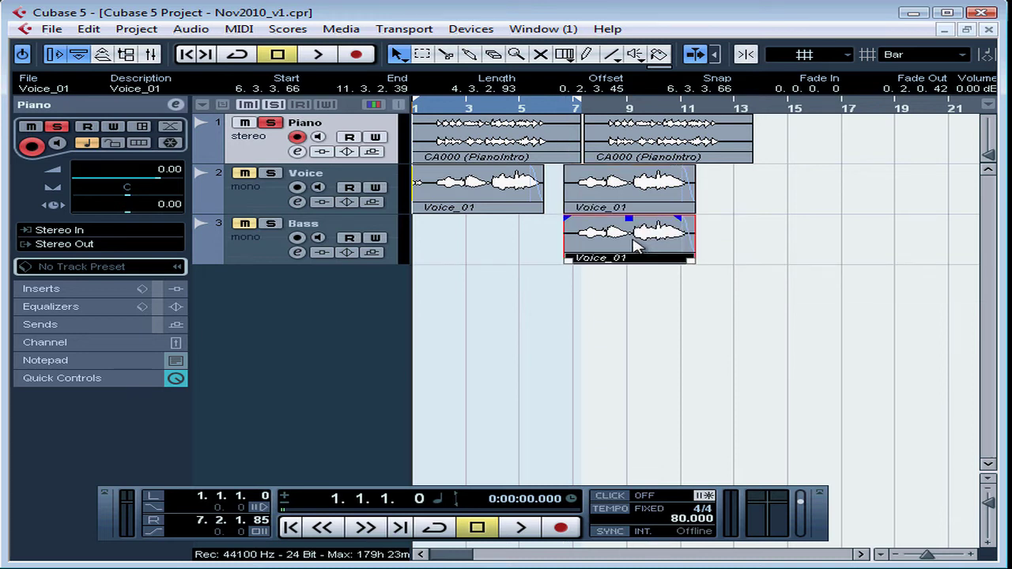
{"action": "left_click", "coordinate": [735, 236]}
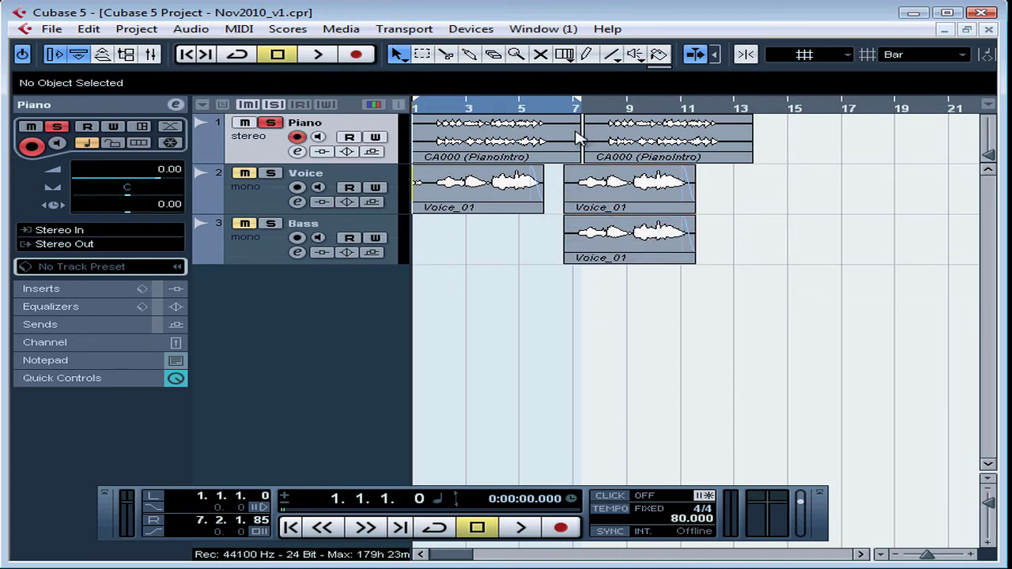
Zoom the timeline in on roughly the first six bars from the project start and enlarge the Voice track's height.
{"action": "left_click", "coordinate": [565, 108]}
{"action": "key", "text": "F2"}
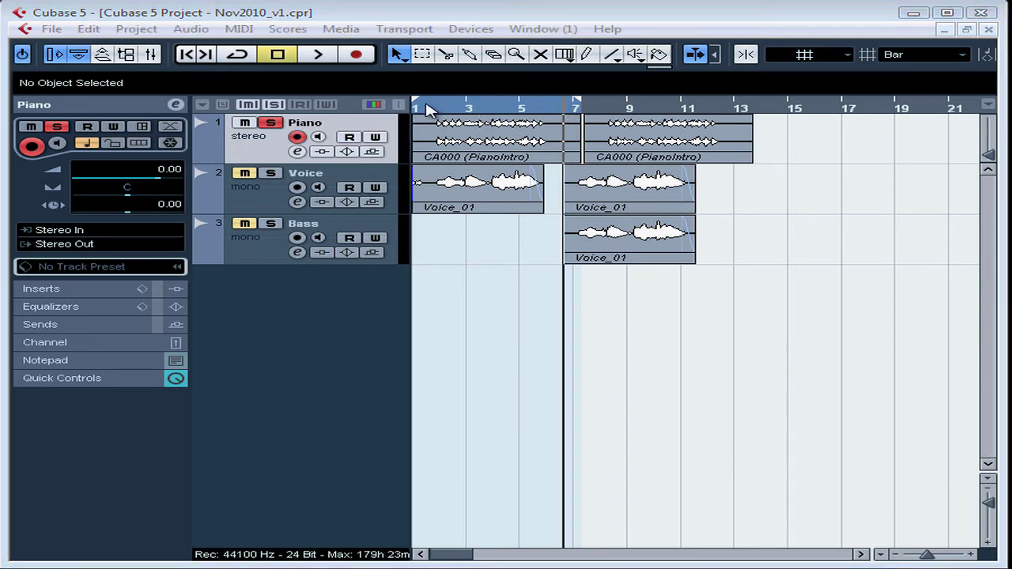
{"action": "key", "text": "F2"}
{"action": "left_click_drag", "start_coordinate": [430, 109], "coordinate": [435, 158]}
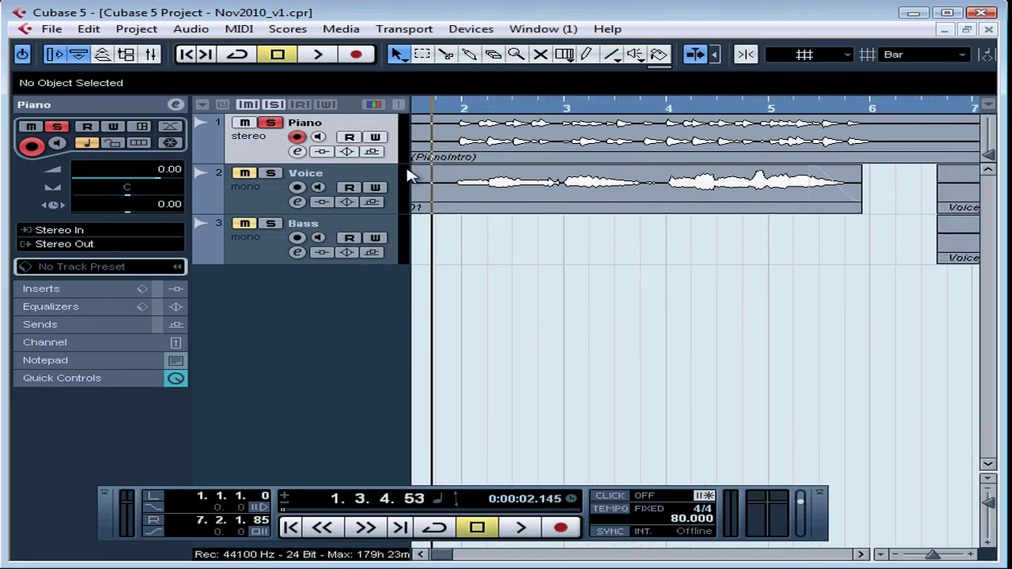
{"action": "left_click_drag", "start_coordinate": [392, 214], "coordinate": [395, 303]}
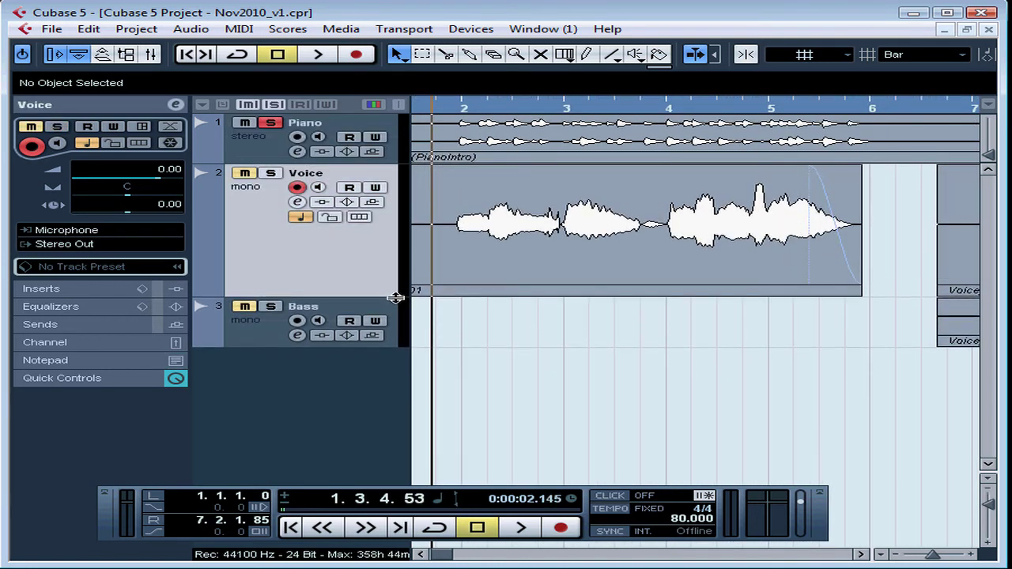
{"action": "left_click", "coordinate": [186, 55]}
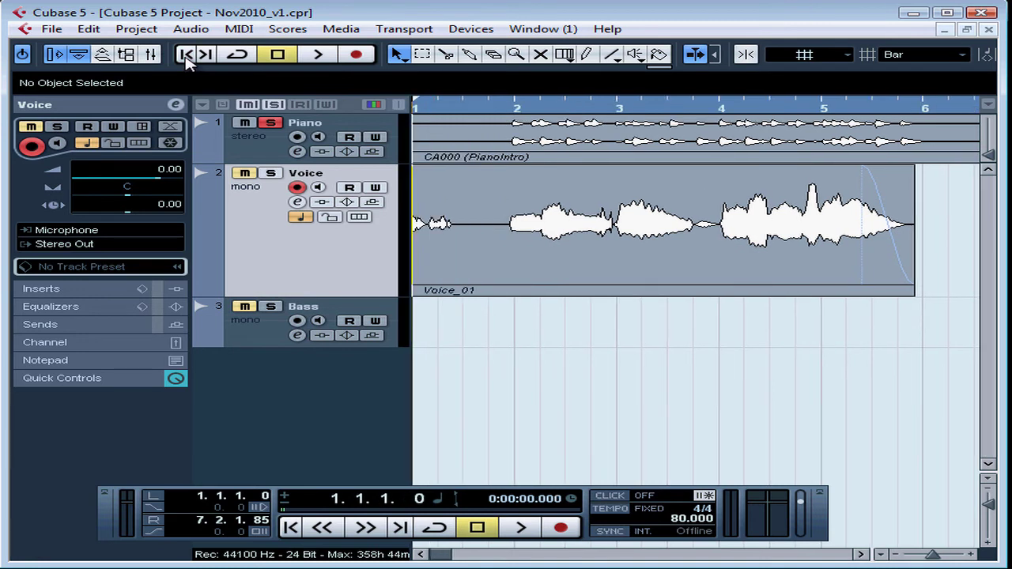
Delete the opening range of the first Voice_01 clip, from 1.1.1.0 to about 1.2.4.86, with the Range Selection tool.
{"action": "left_click", "coordinate": [423, 56]}
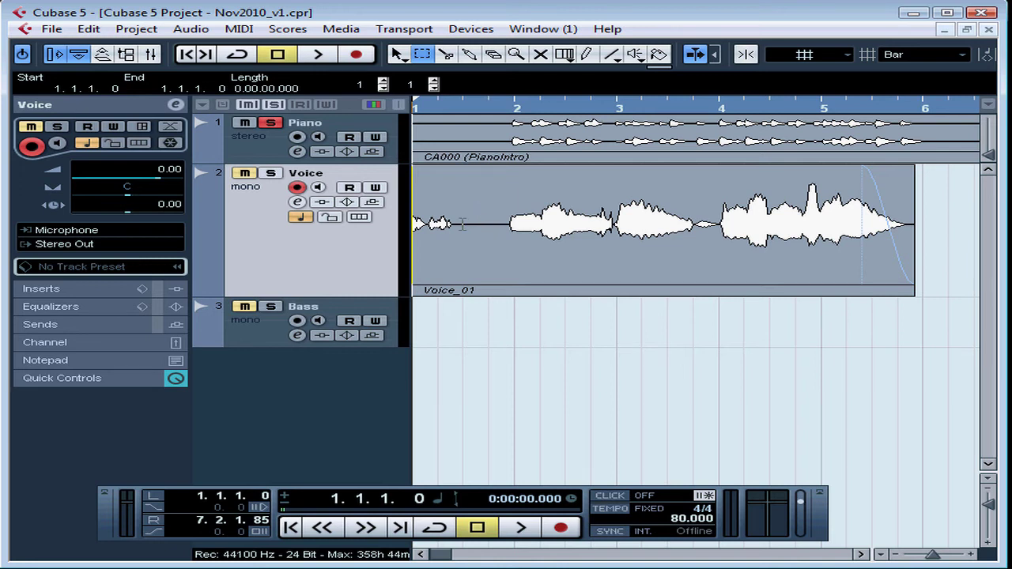
{"action": "left_click_drag", "start_coordinate": [458, 224], "coordinate": [413, 221]}
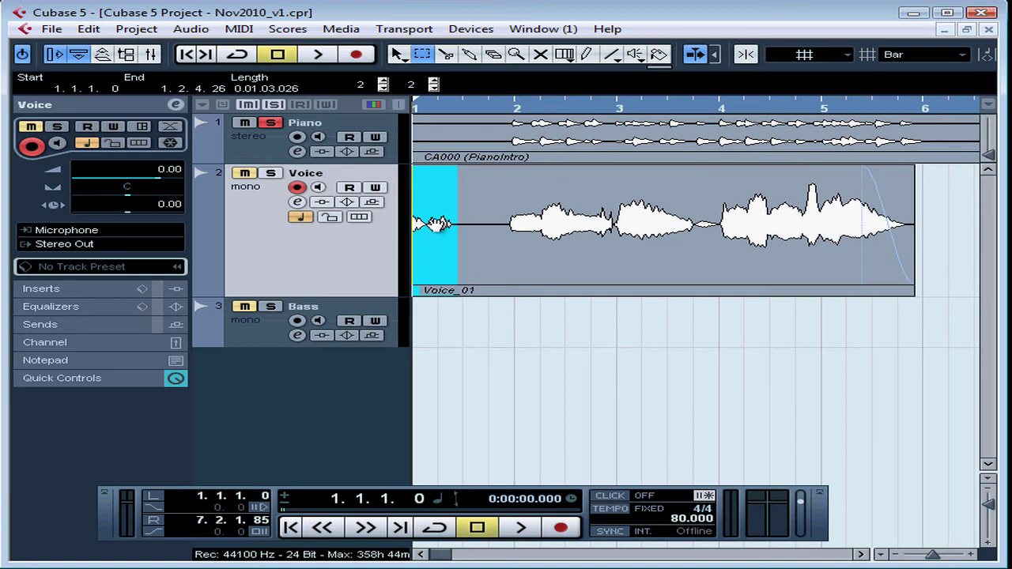
{"action": "key", "text": "Delete"}
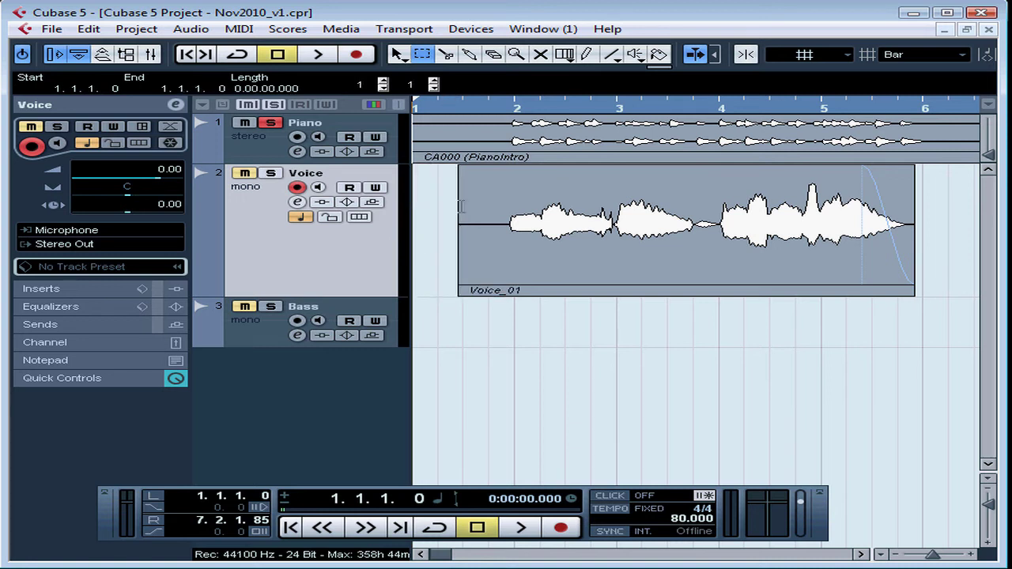
Examine the audio statistics of the silent Voice_01 range from about 1.3.1.75 to 1.4.2.46, and restore the maximized project window.
{"action": "left_click_drag", "start_coordinate": [494, 229], "coordinate": [467, 229]}
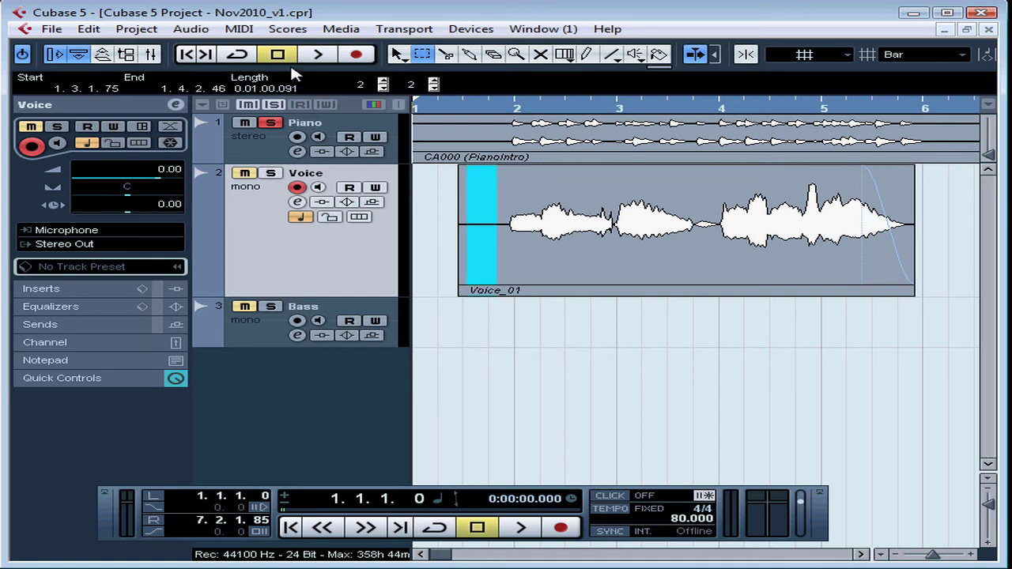
{"action": "left_click", "coordinate": [191, 32]}
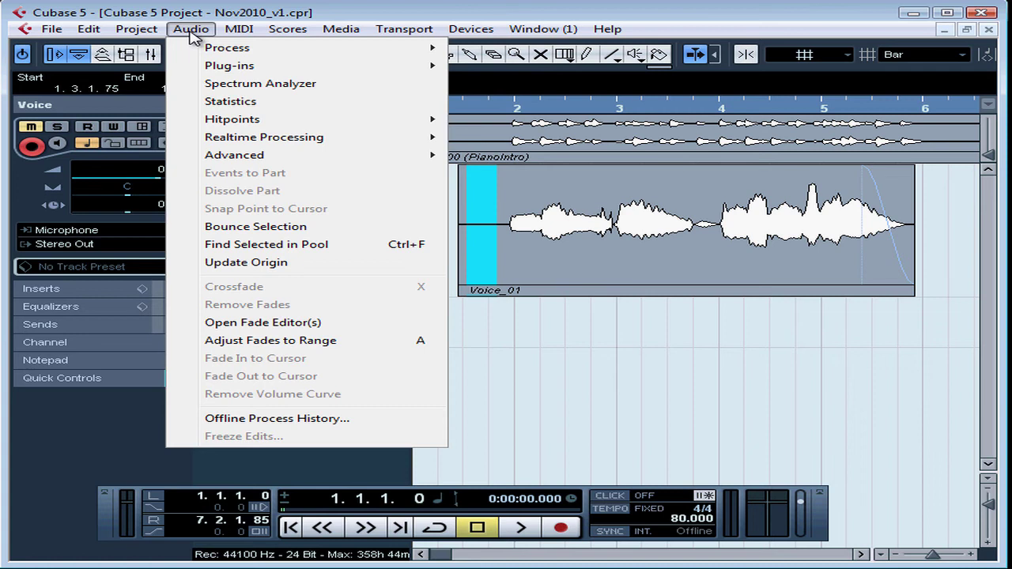
{"action": "left_click", "coordinate": [231, 101]}
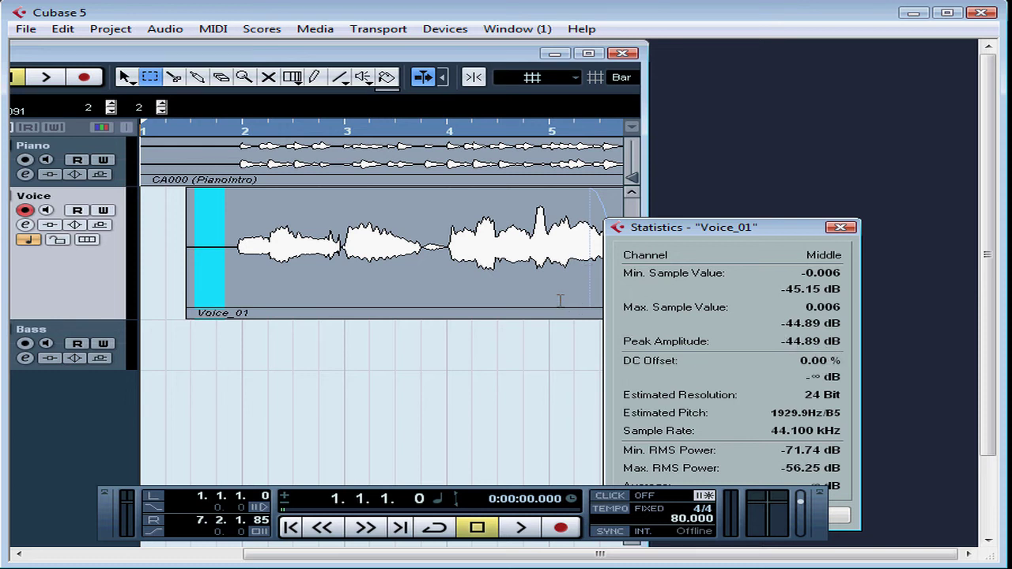
{"action": "left_click", "coordinate": [841, 228]}
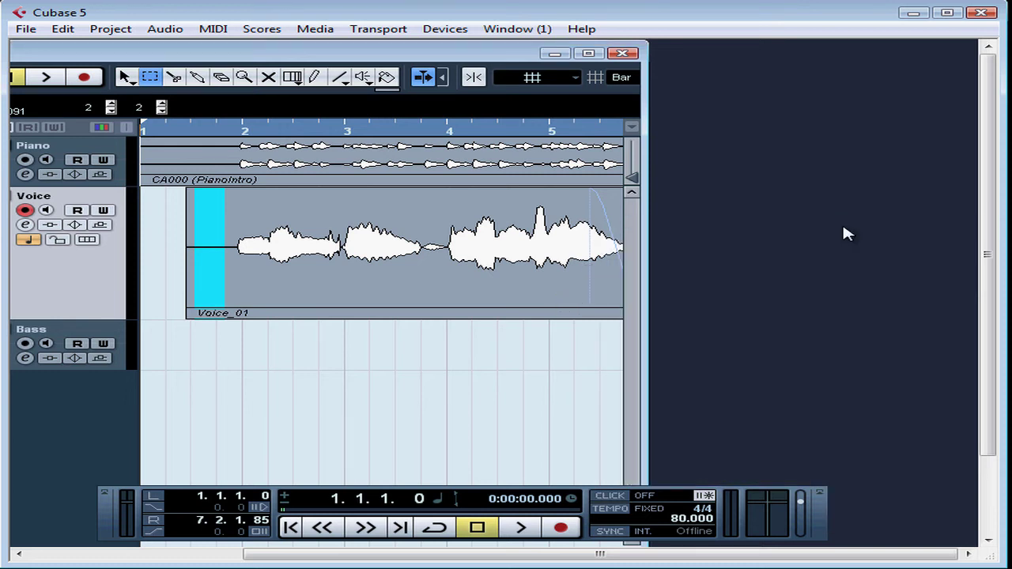
{"action": "left_click", "coordinate": [588, 53]}
With Snap off, split the first Voice_01 clip at about 1.4.2.109 and the first PianoIntro clip at nearly the same position.
{"action": "left_click", "coordinate": [446, 54]}
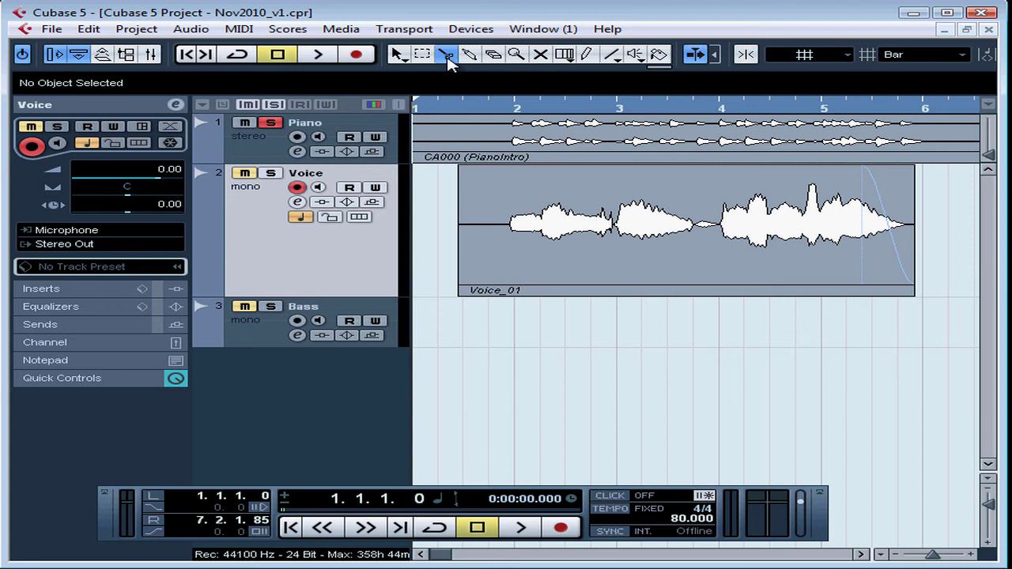
{"action": "key", "text": "F2"}
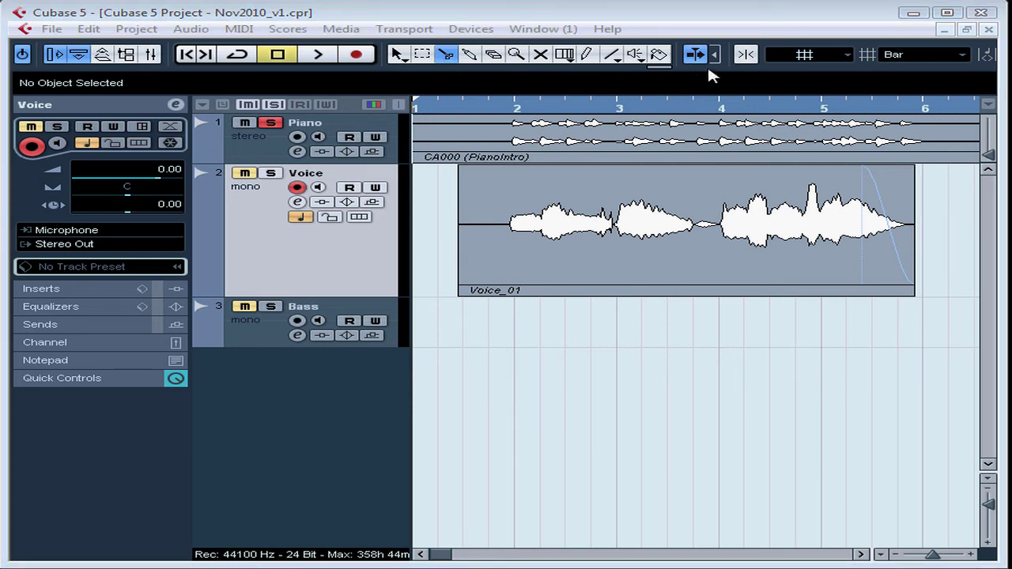
{"action": "left_click", "coordinate": [747, 55]}
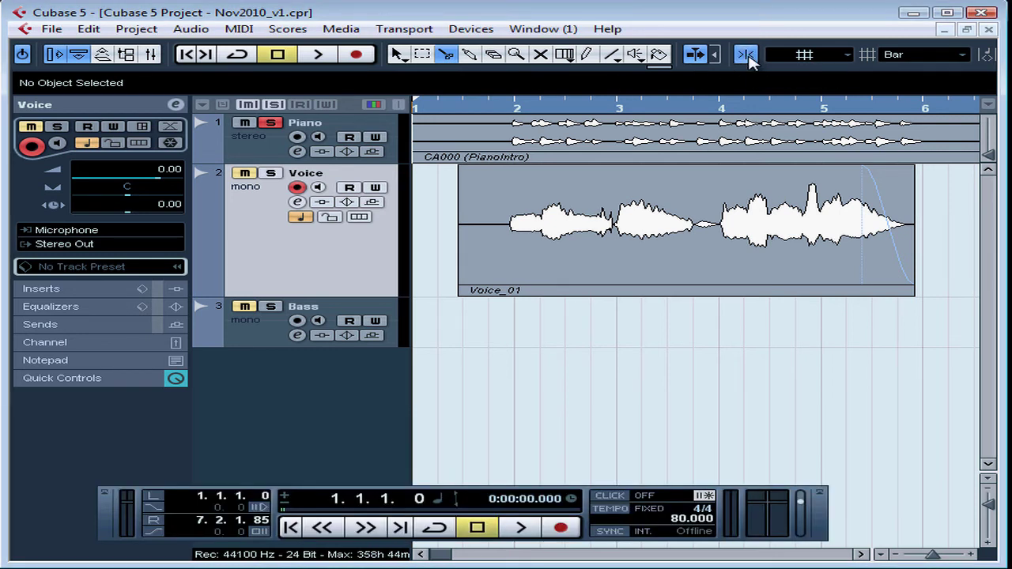
{"action": "left_click", "coordinate": [748, 56]}
{"action": "left_click", "coordinate": [503, 194]}
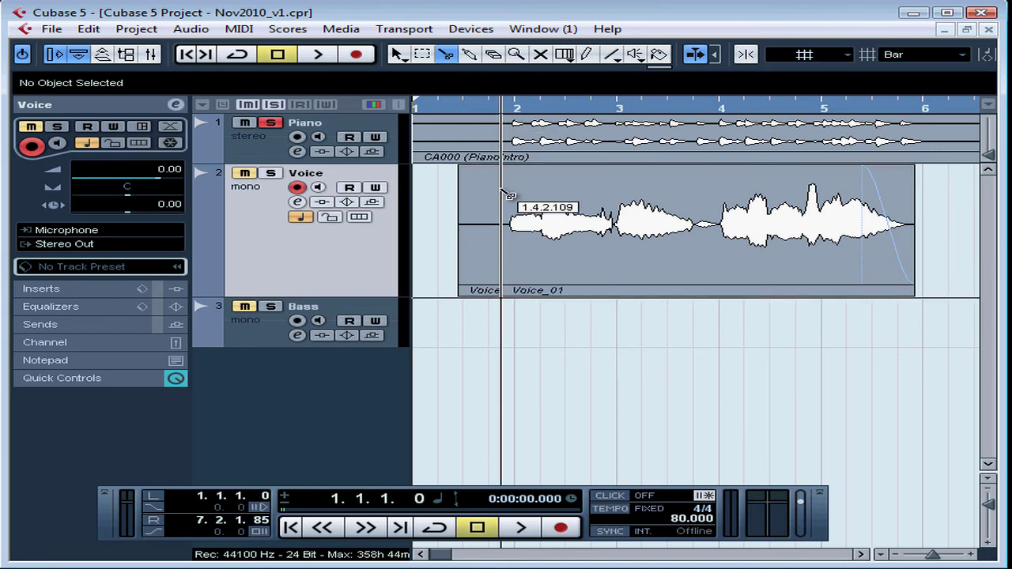
{"action": "left_click", "coordinate": [506, 136]}
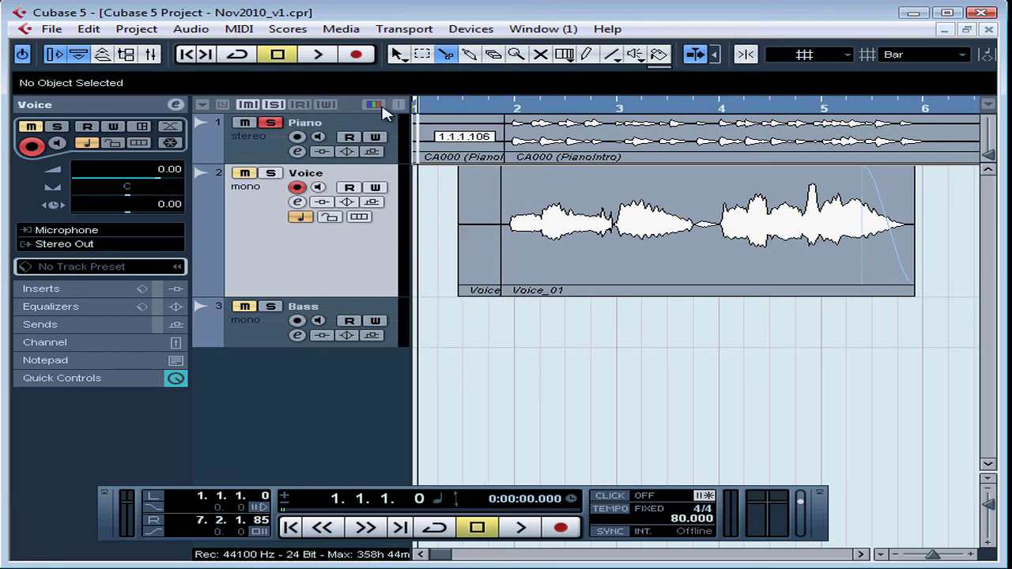
Undo the splits of the PianoIntro and Voice_01 clips.
{"action": "left_click", "coordinate": [89, 28]}
{"action": "left_click", "coordinate": [122, 45]}
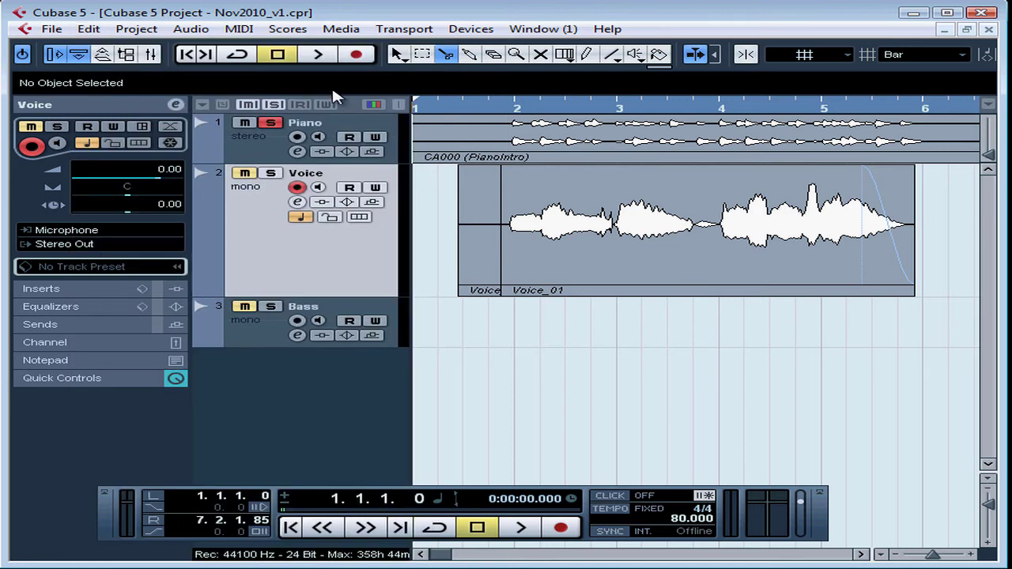
{"action": "key", "text": "ctrl+z"}
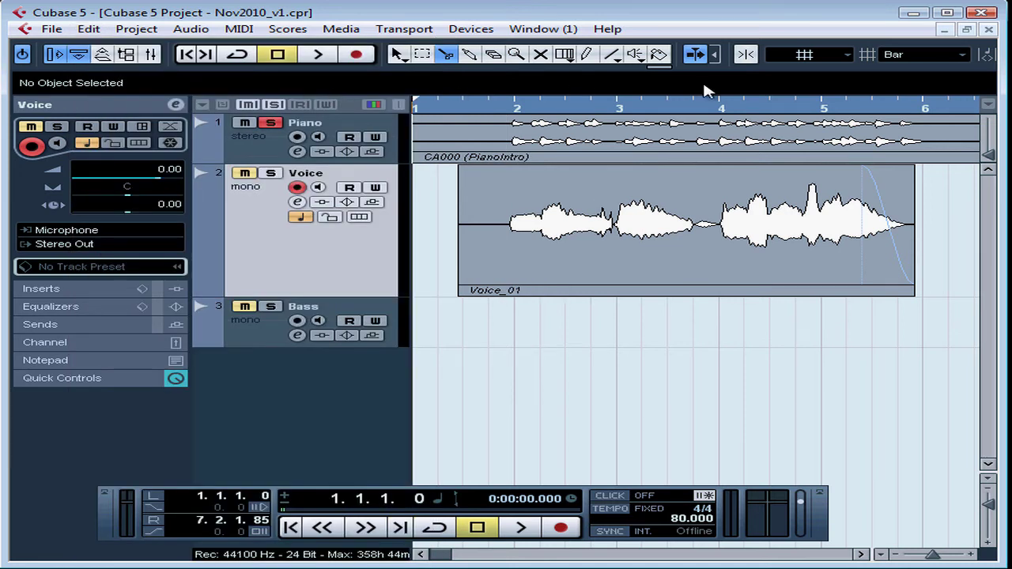
Turn on Snap with the Grid snap type and set the grid type to Beat.
{"action": "left_click", "coordinate": [746, 56]}
{"action": "left_click", "coordinate": [848, 60]}
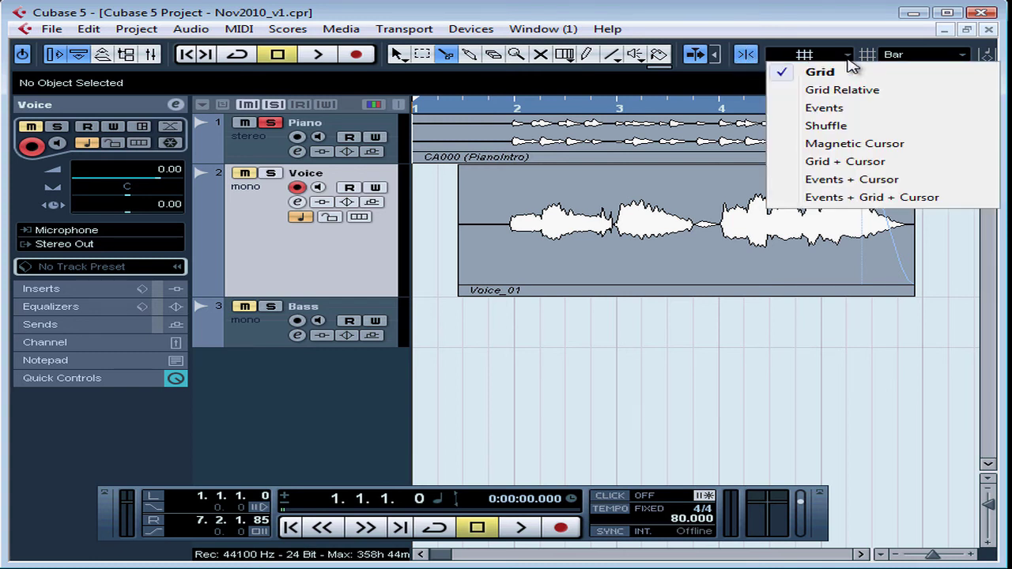
{"action": "left_click", "coordinate": [840, 71]}
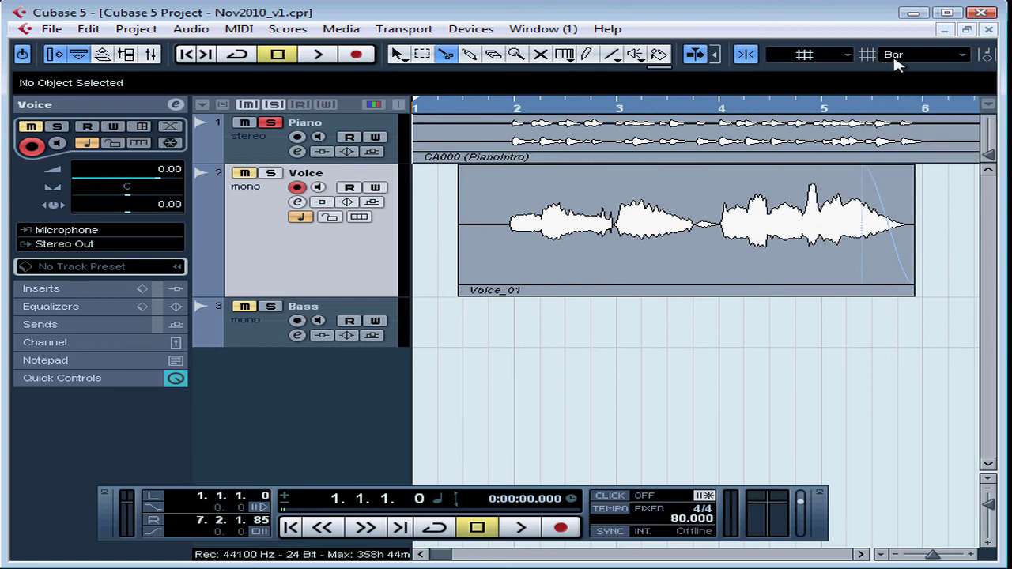
{"action": "left_click", "coordinate": [962, 57]}
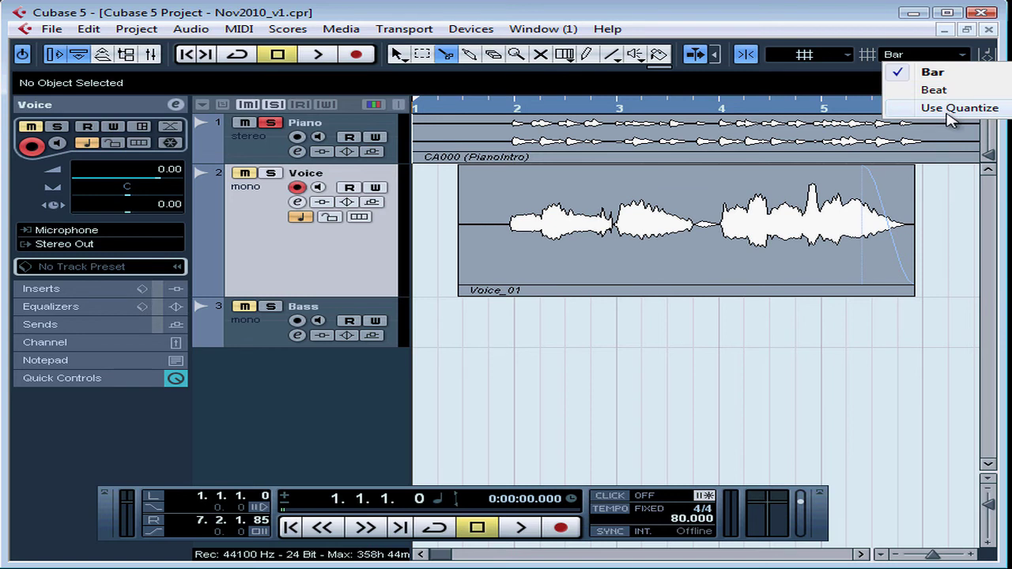
{"action": "left_click", "coordinate": [933, 57]}
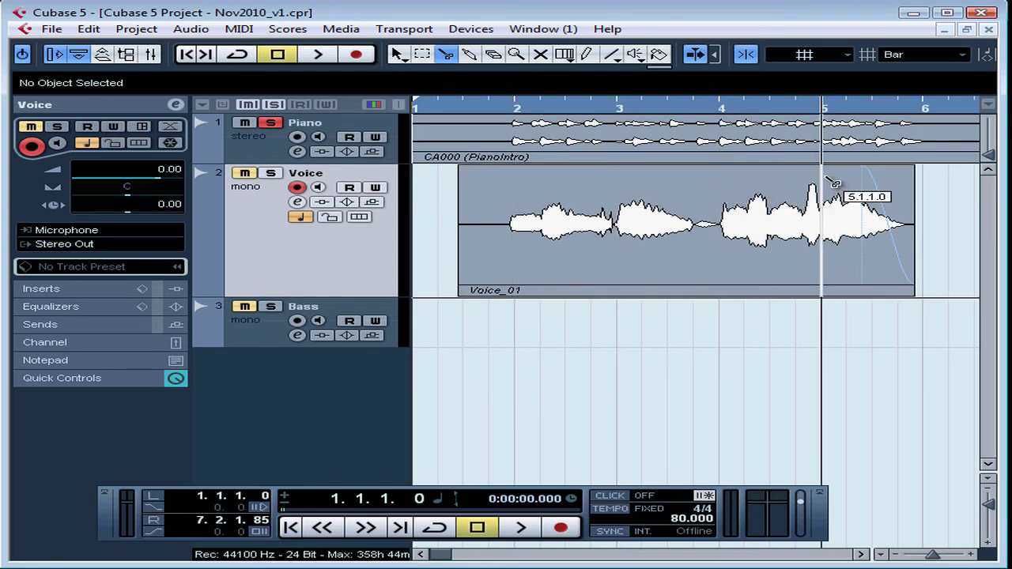
{"action": "left_click", "coordinate": [962, 56]}
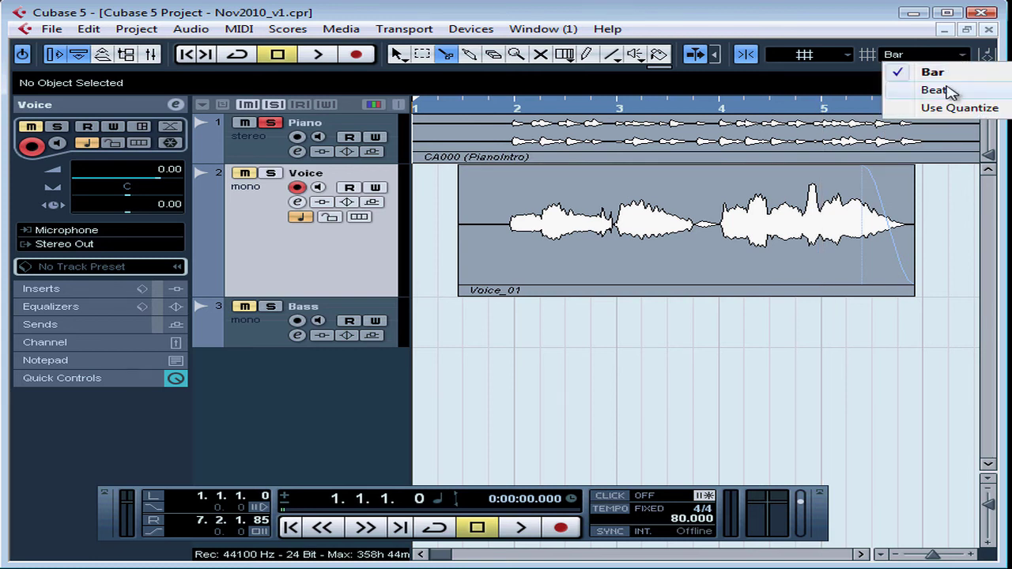
{"action": "left_click", "coordinate": [951, 91]}
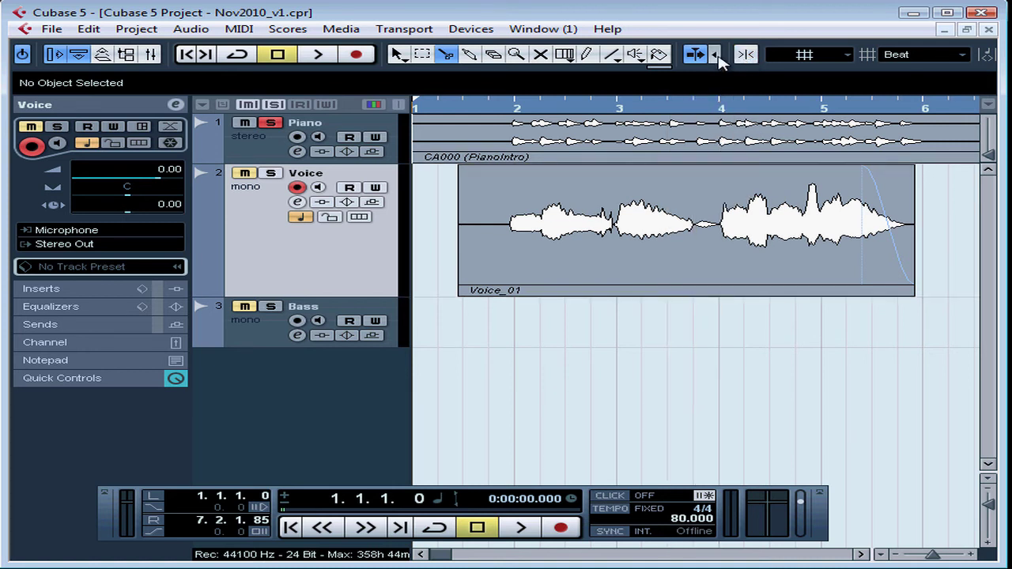
Hide the Tool Buttons from the project toolbar, and show them again with the Object Selection tool active.
{"action": "right_click", "coordinate": [541, 61]}
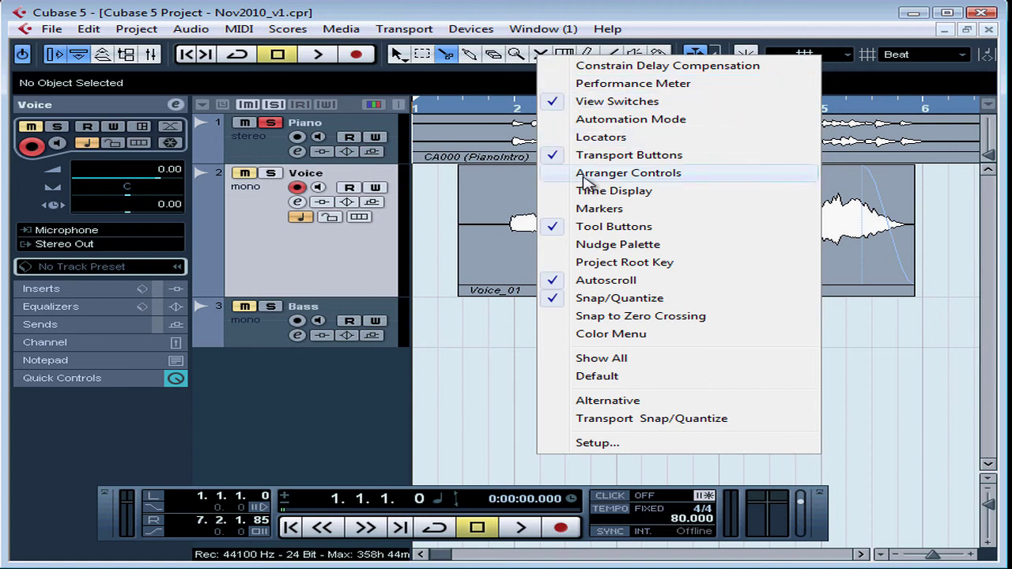
{"action": "left_click", "coordinate": [589, 227]}
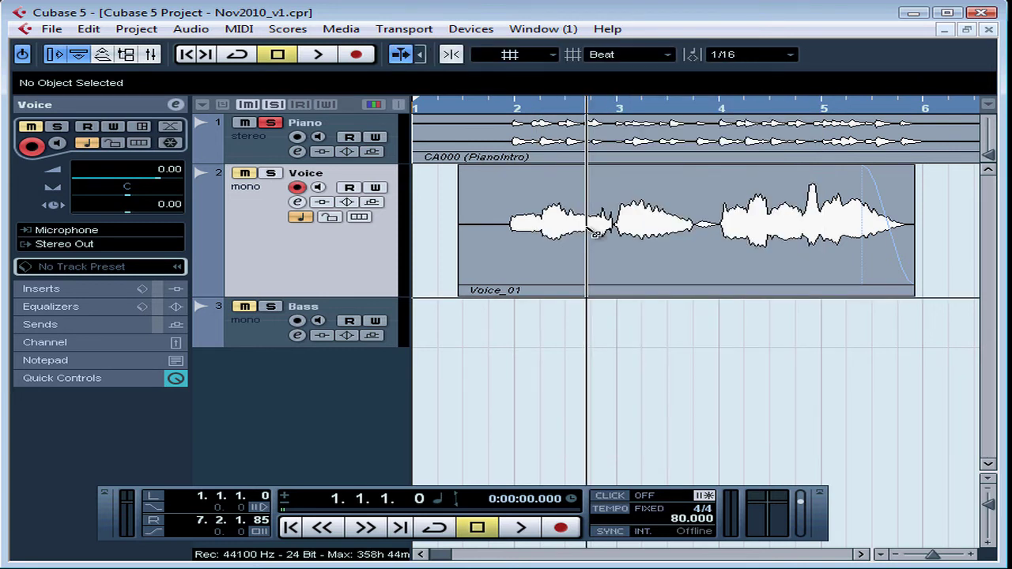
{"action": "right_click", "coordinate": [830, 64]}
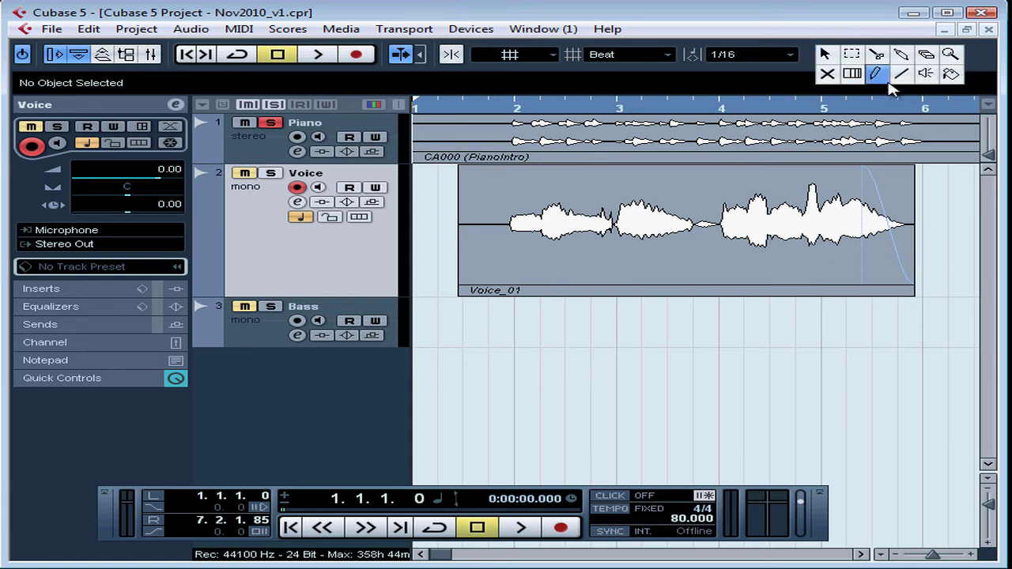
{"action": "left_click", "coordinate": [815, 58]}
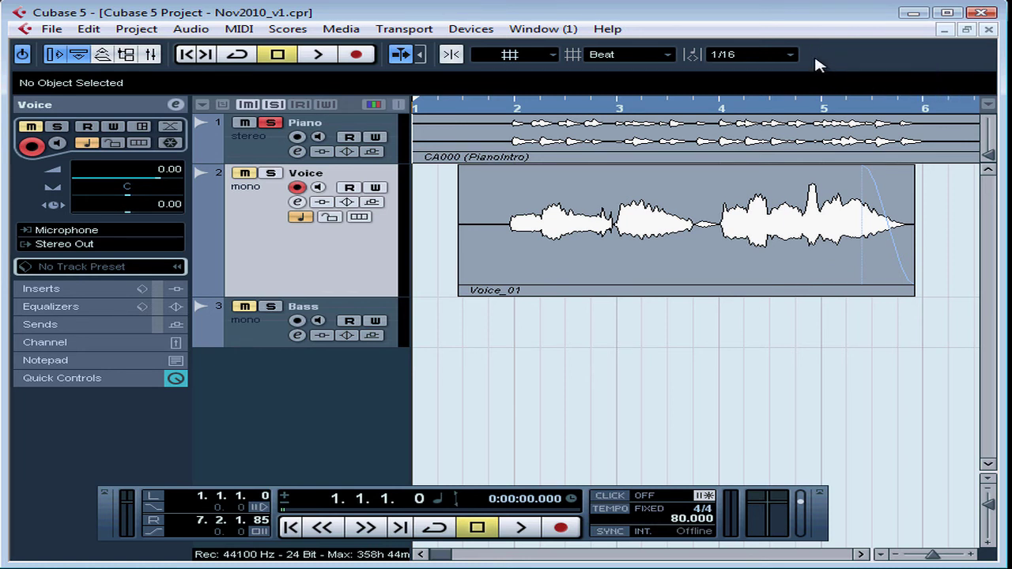
{"action": "right_click", "coordinate": [451, 57]}
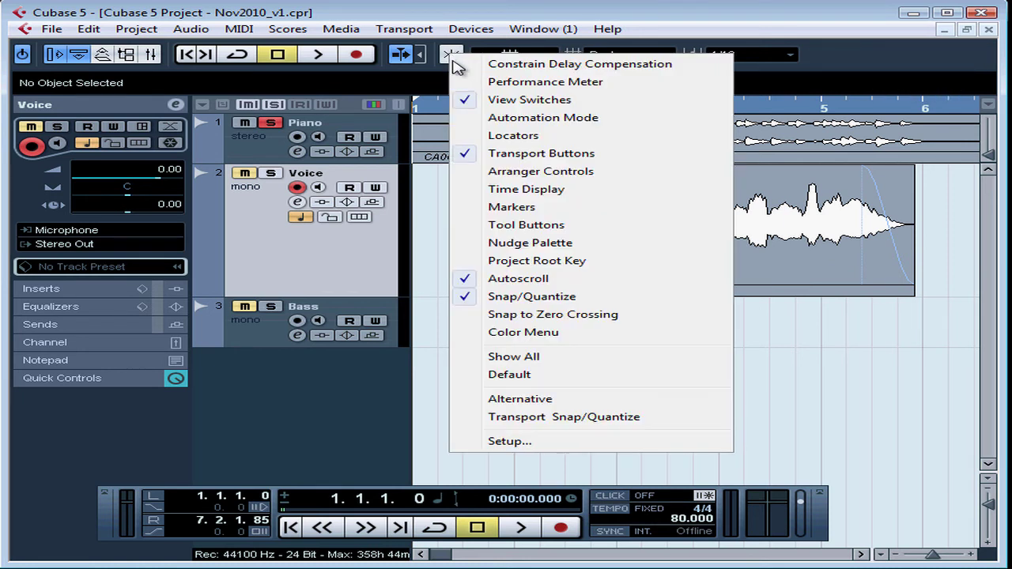
{"action": "left_click", "coordinate": [500, 228]}
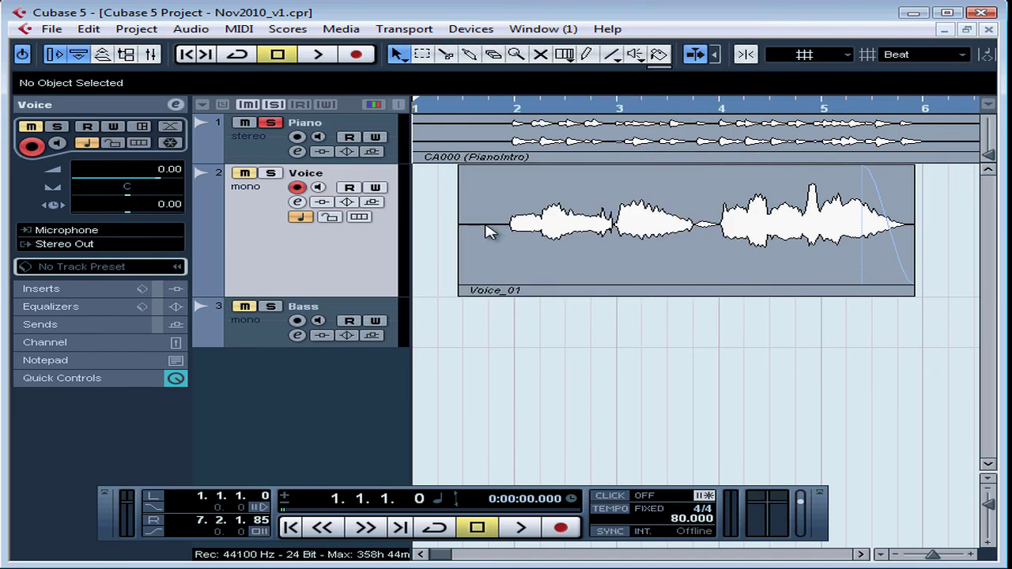
In the toolbar setup, move Transport Buttons above View Switches, and move them back below.
{"action": "right_click", "coordinate": [500, 59]}
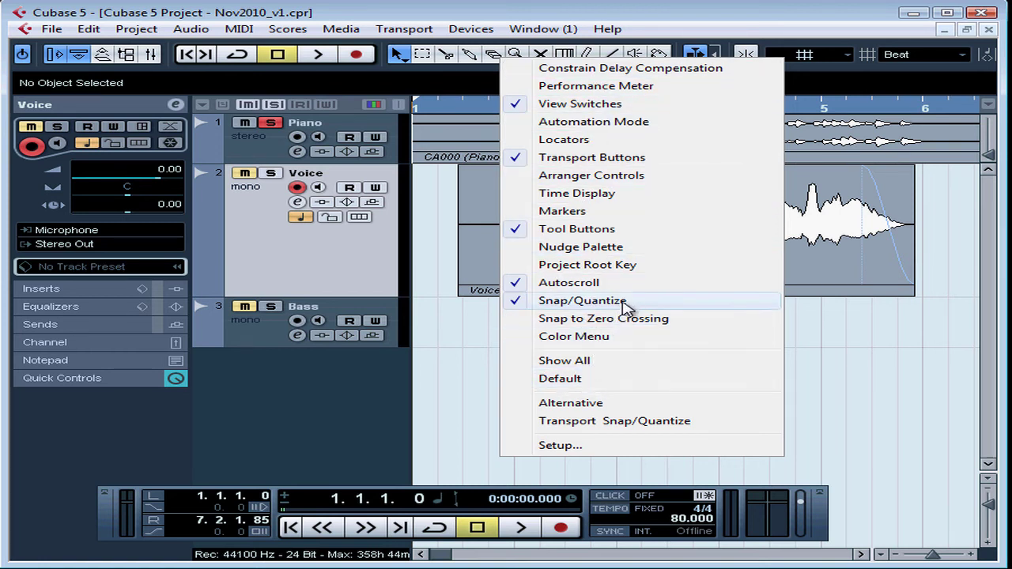
{"action": "left_click", "coordinate": [580, 447]}
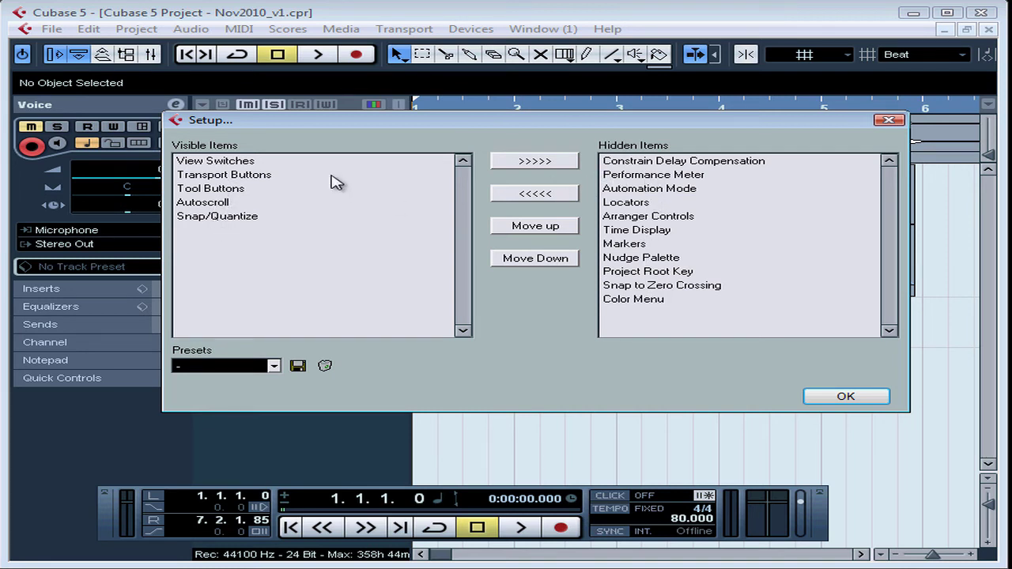
{"action": "left_click", "coordinate": [251, 179]}
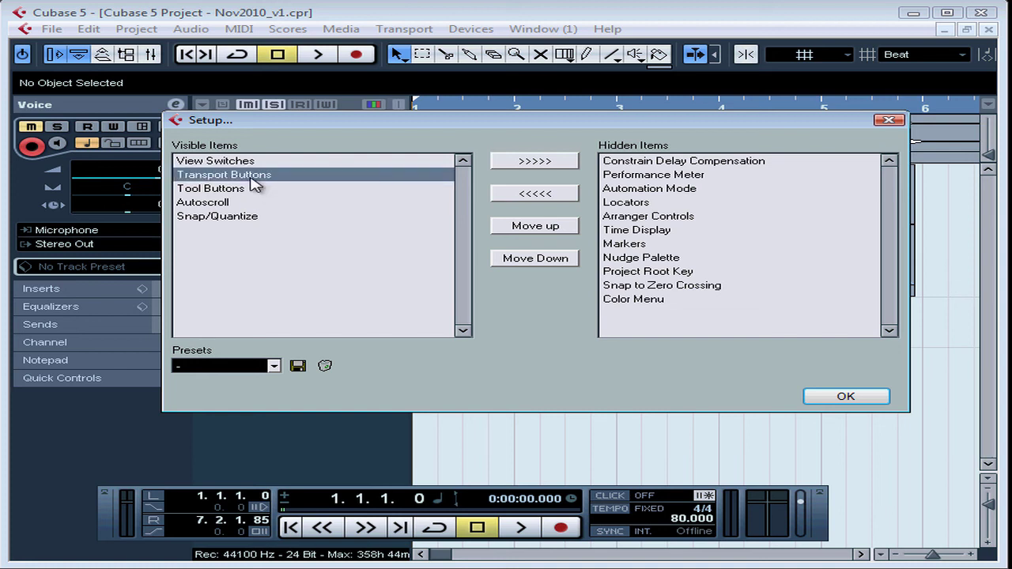
{"action": "left_click", "coordinate": [530, 227]}
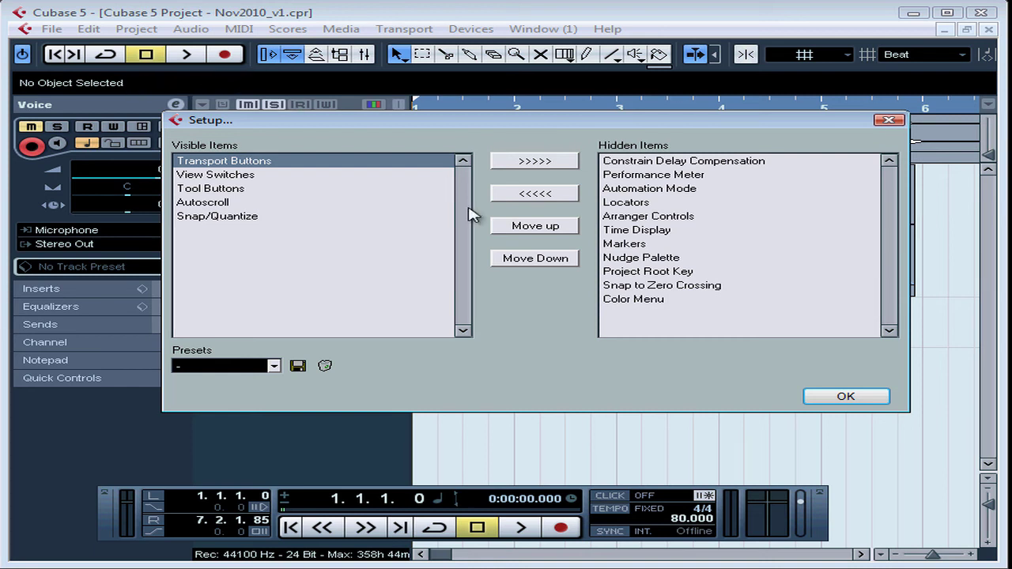
{"action": "left_click", "coordinate": [543, 265]}
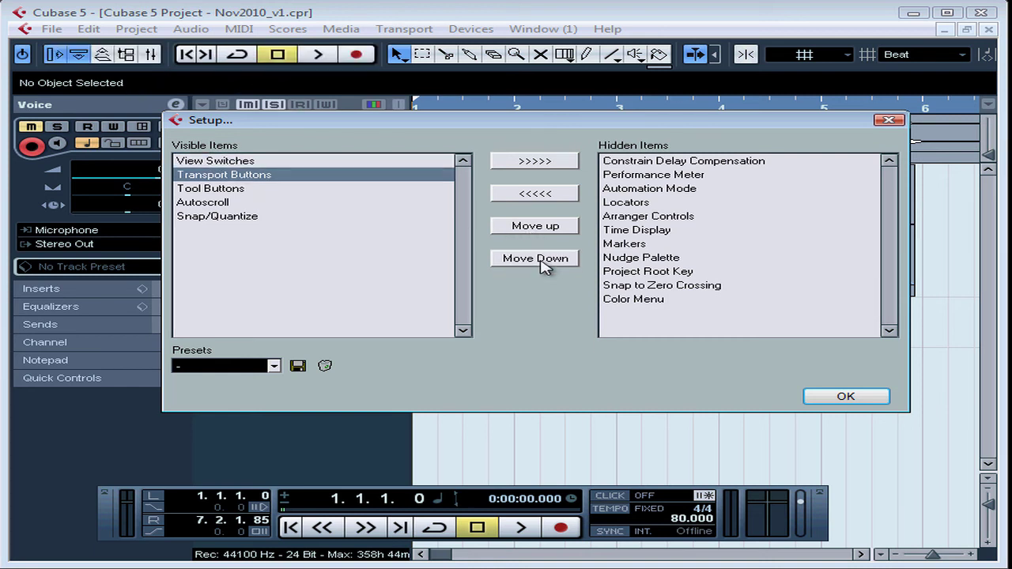
{"action": "left_click", "coordinate": [843, 399]}
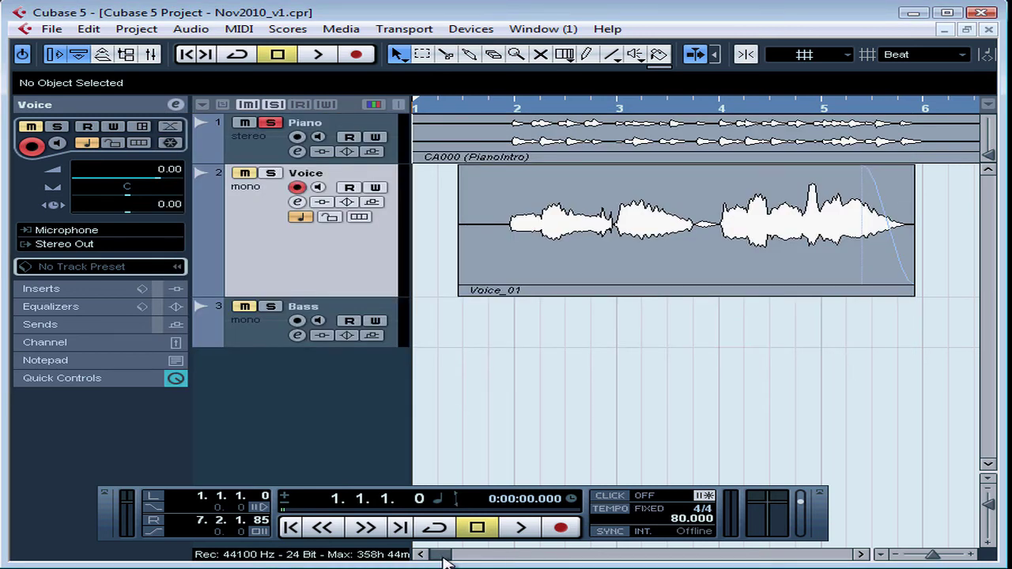
Hide the Transport panel and show it again.
{"action": "left_click_drag", "start_coordinate": [443, 560], "coordinate": [422, 556]}
{"action": "key", "text": "F2"}
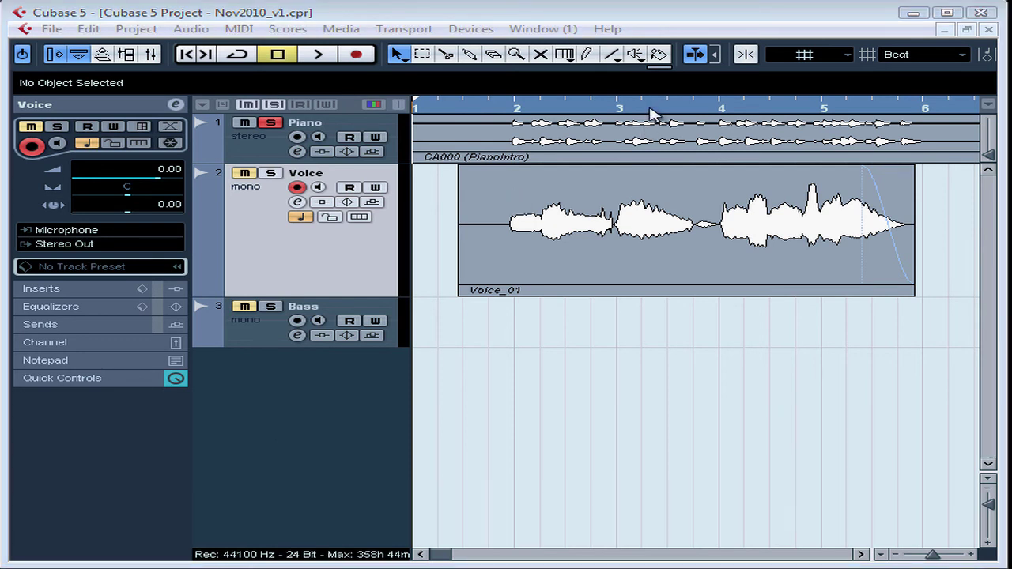
{"action": "key", "text": "F2"}
Turn on Snap and set the grid type to Bar.
{"action": "left_click_drag", "start_coordinate": [656, 113], "coordinate": [647, 73]}
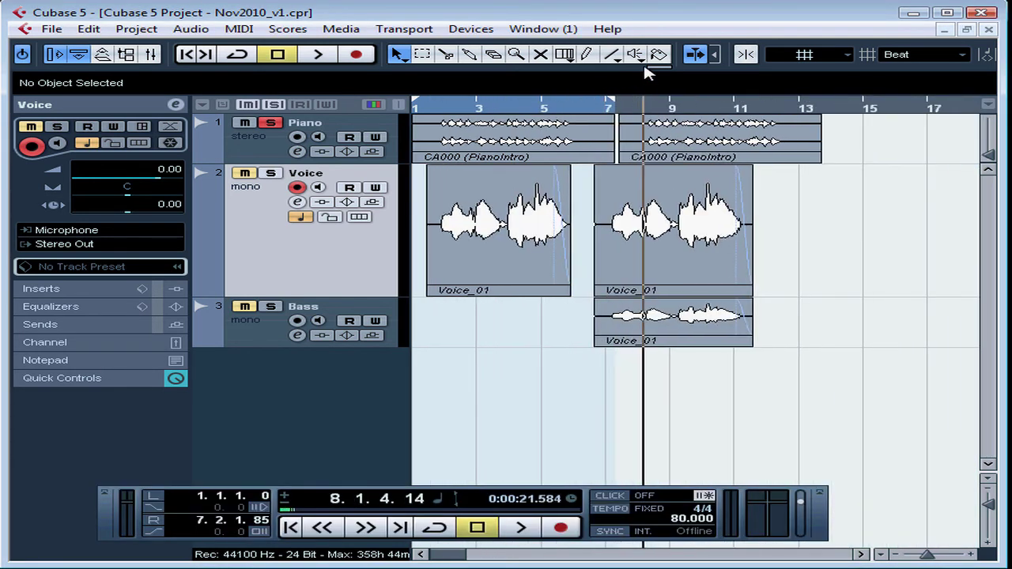
{"action": "left_click", "coordinate": [746, 54]}
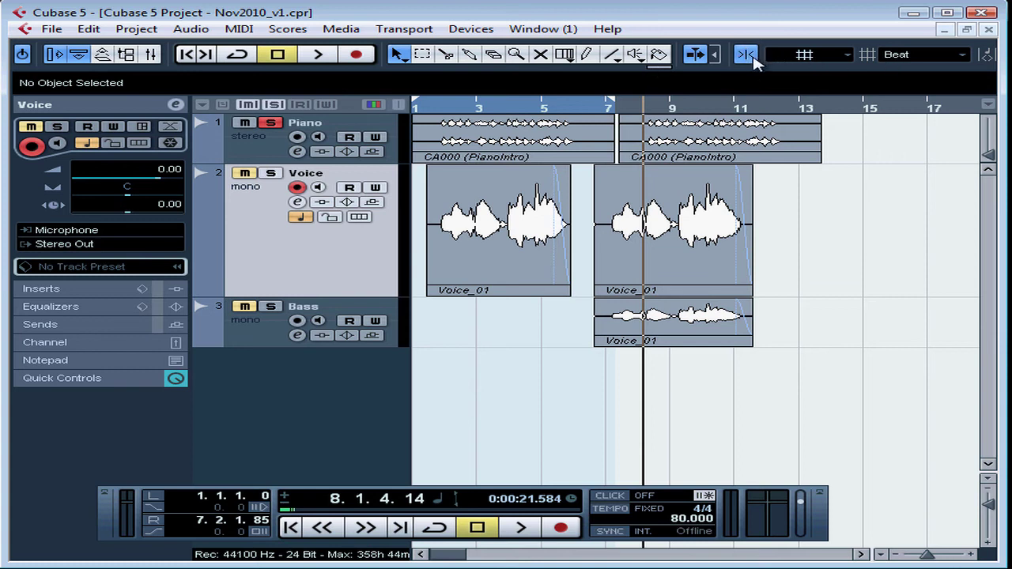
{"action": "left_click", "coordinate": [965, 56]}
{"action": "left_click", "coordinate": [941, 84]}
Split the second PianoIntro clip at bars 9, 11 and 13, and undo the splits at bars 13 and 11.
{"action": "left_click", "coordinate": [447, 55]}
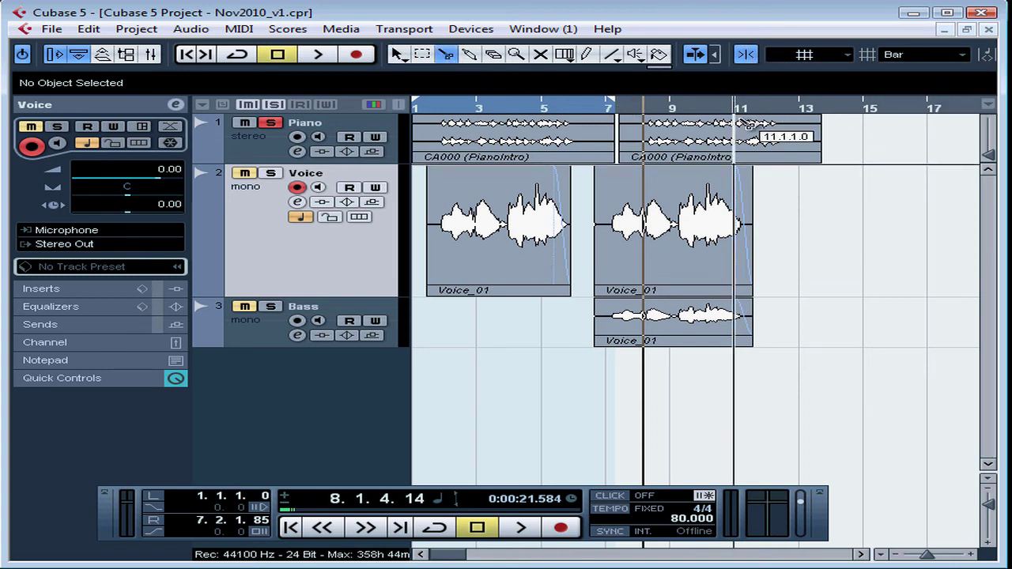
{"action": "left_click", "coordinate": [675, 136]}
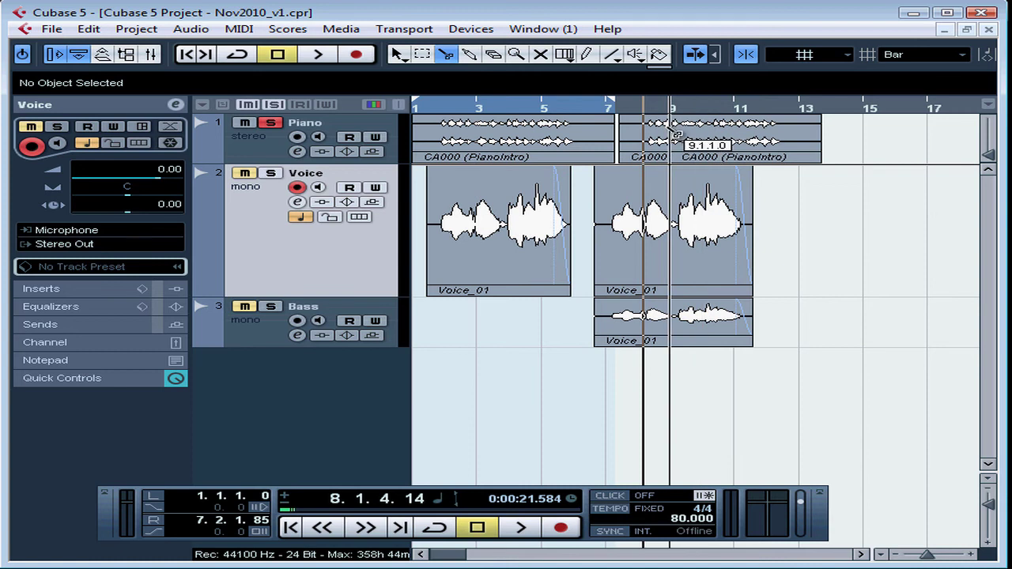
{"action": "left_click", "coordinate": [735, 132]}
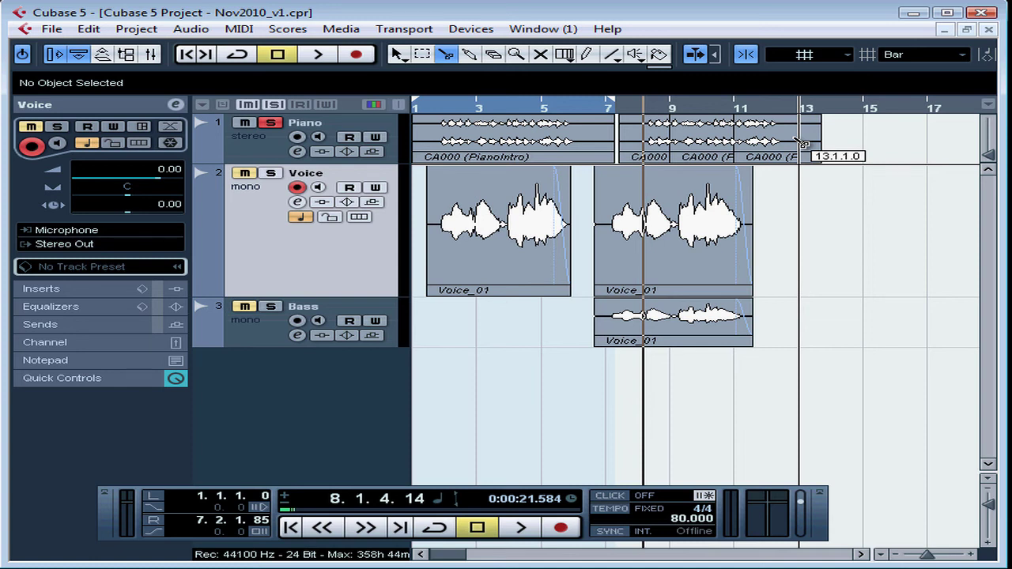
{"action": "left_click", "coordinate": [88, 29]}
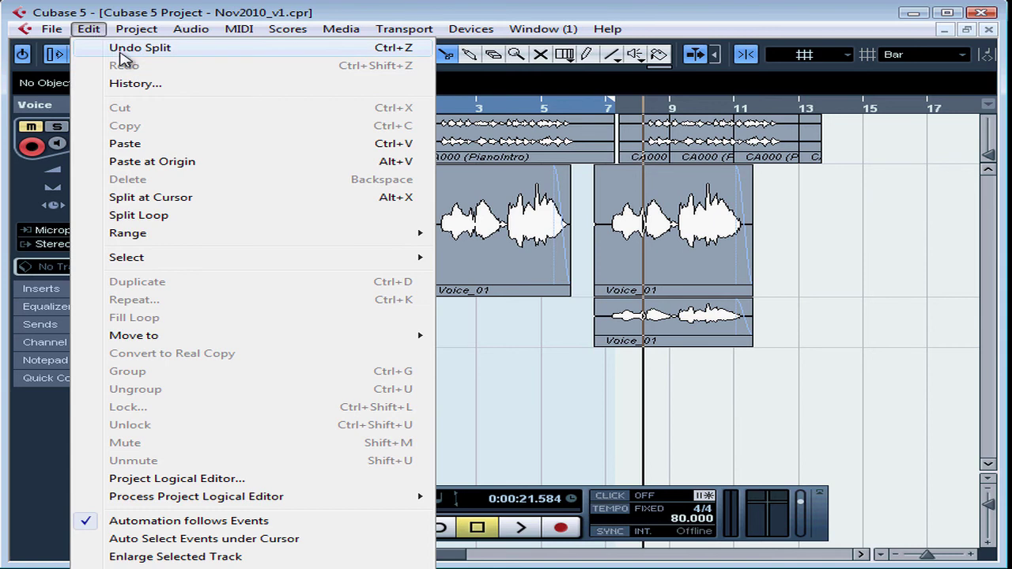
{"action": "left_click", "coordinate": [120, 52]}
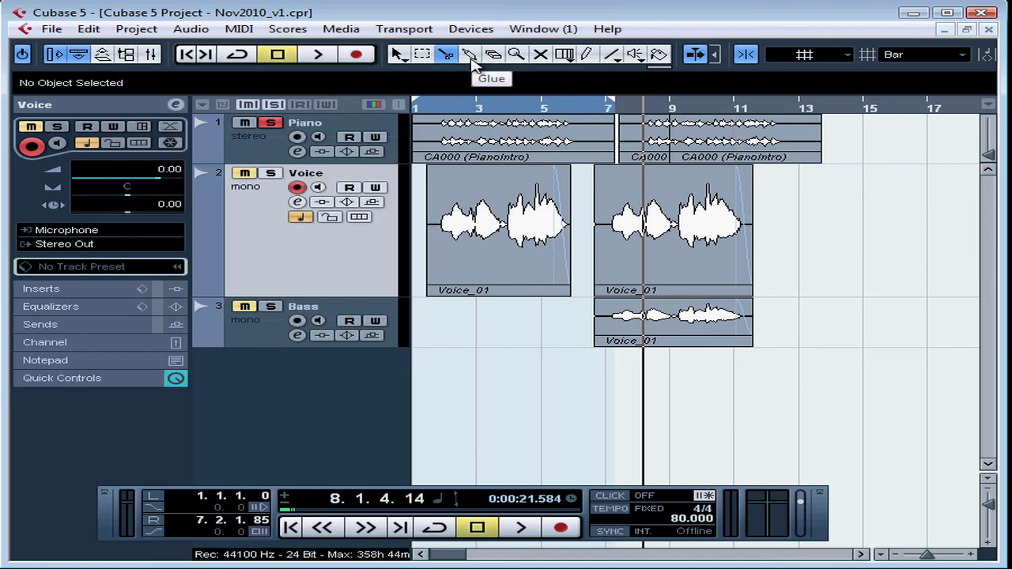
Increase the Piano track's height to about twice its size and zoom in on the split at bar 9.
{"action": "left_click", "coordinate": [474, 64]}
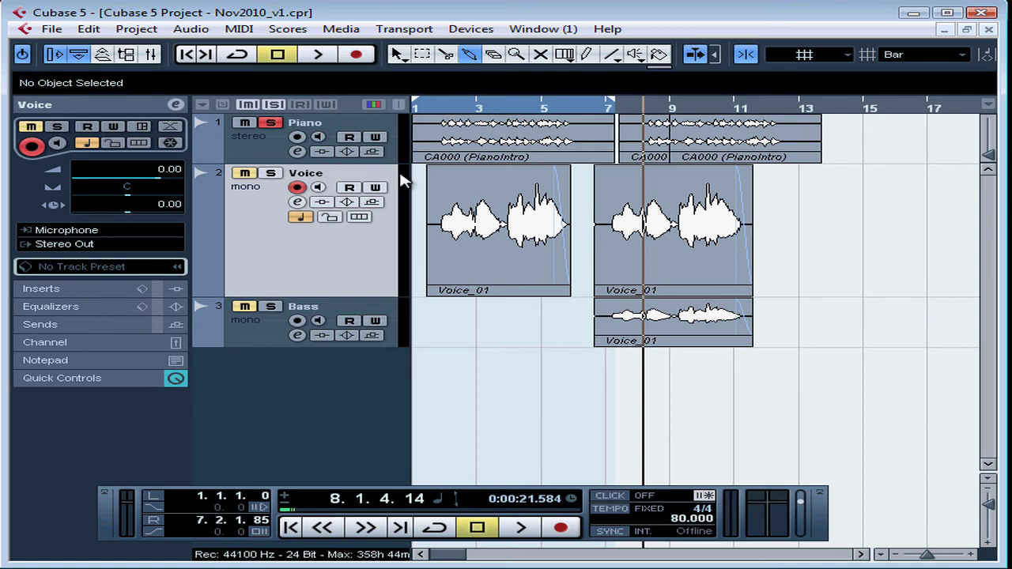
{"action": "left_click_drag", "start_coordinate": [389, 164], "coordinate": [391, 232]}
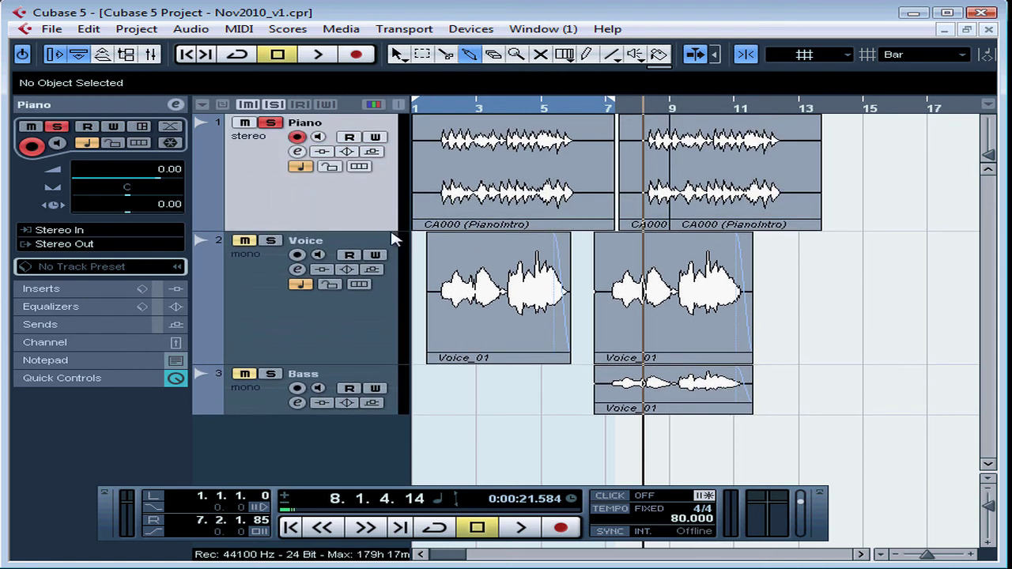
{"action": "left_click_drag", "start_coordinate": [671, 111], "coordinate": [661, 147]}
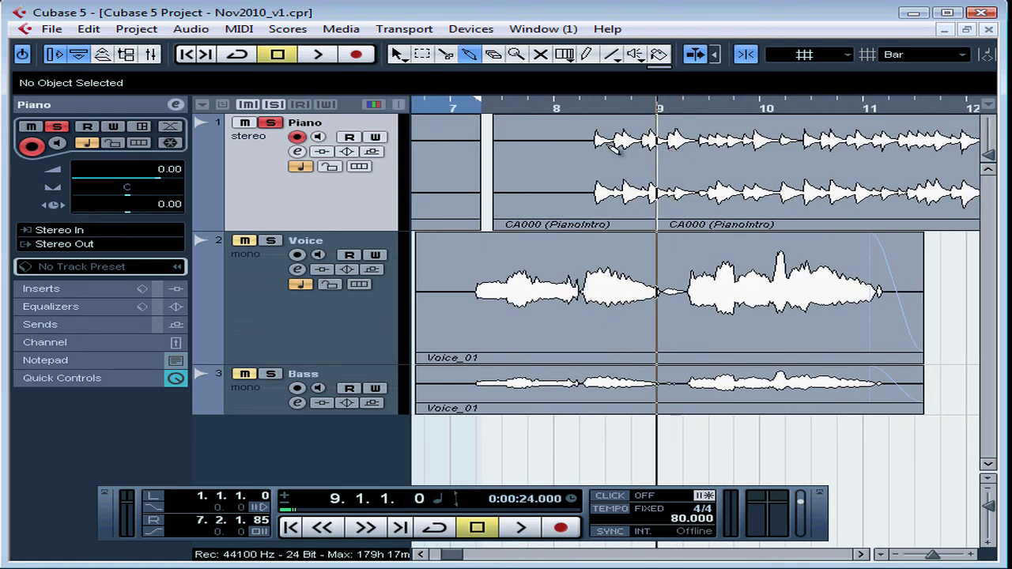
Split the second PianoIntro clip again at bar 10, and glue all its pieces back into one clip.
{"action": "left_click", "coordinate": [446, 54]}
{"action": "left_click", "coordinate": [758, 146]}
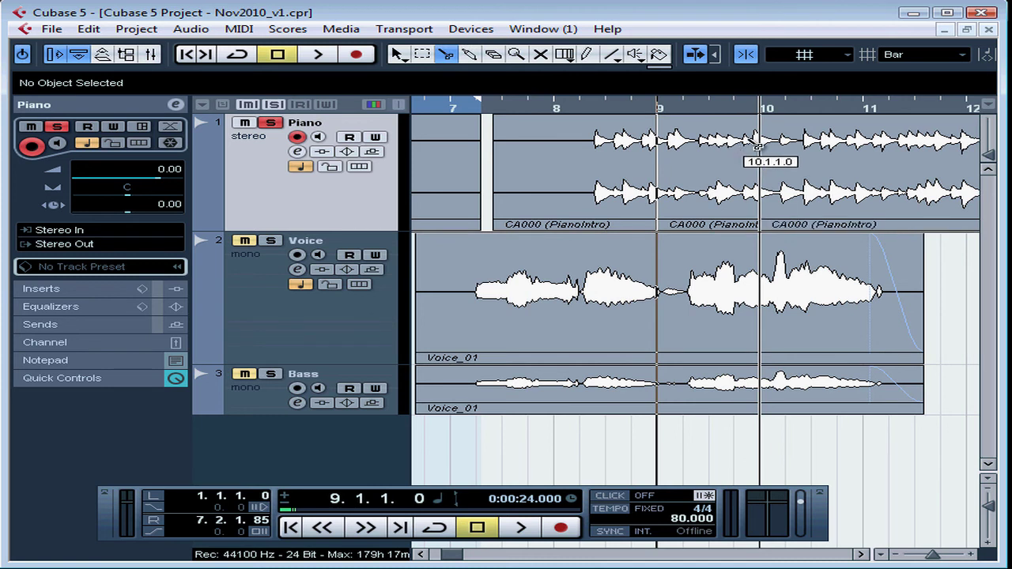
{"action": "left_click", "coordinate": [469, 56]}
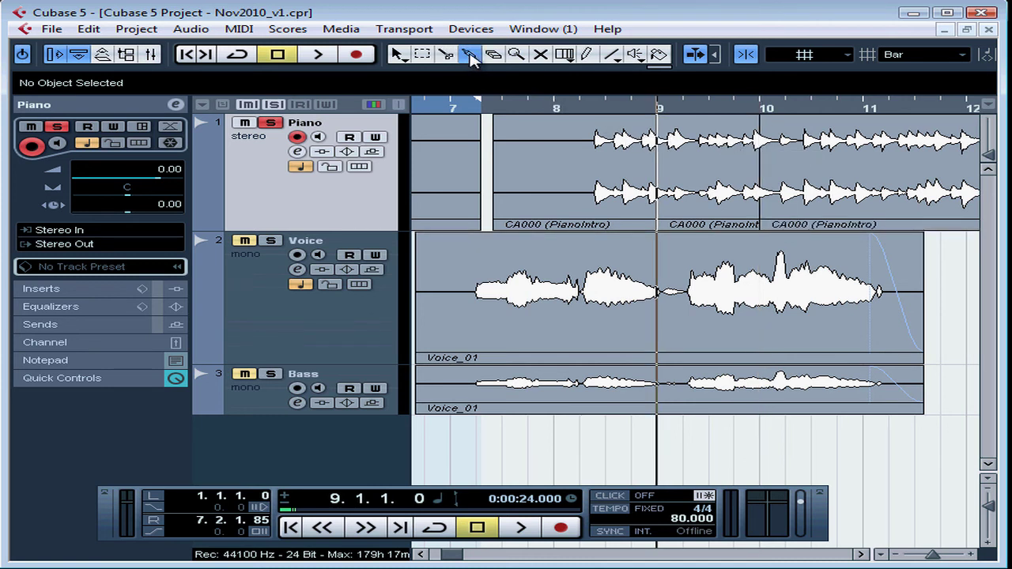
{"action": "left_click", "coordinate": [740, 179]}
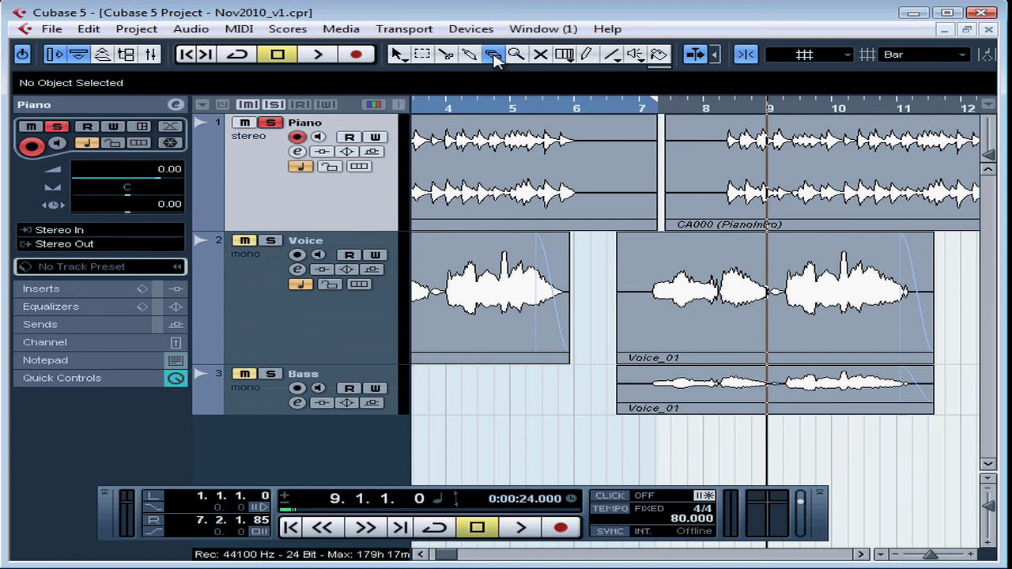
Erase the first PianoIntro clip, and undo the deletion.
{"action": "left_click", "coordinate": [524, 172]}
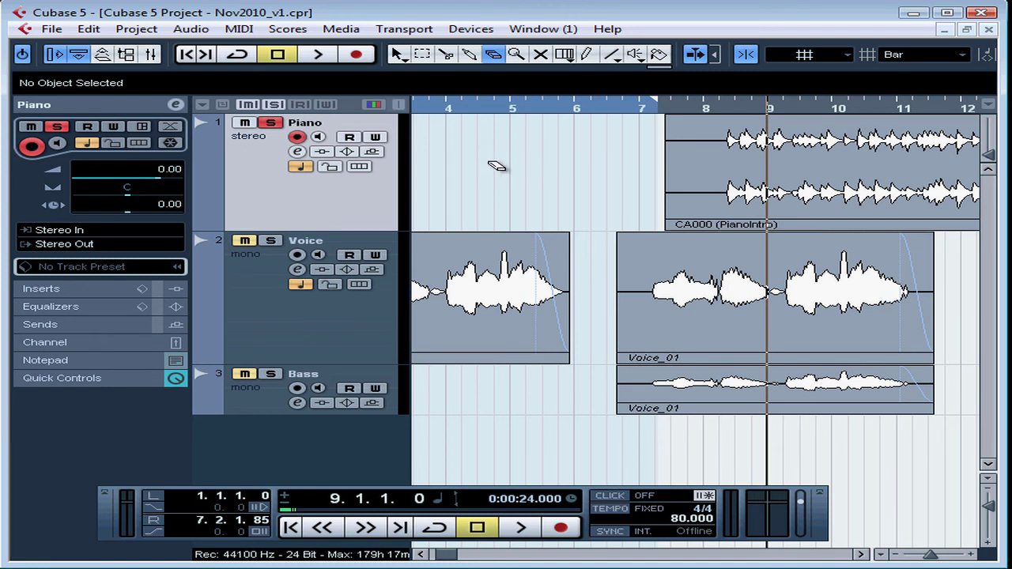
{"action": "left_click", "coordinate": [88, 29]}
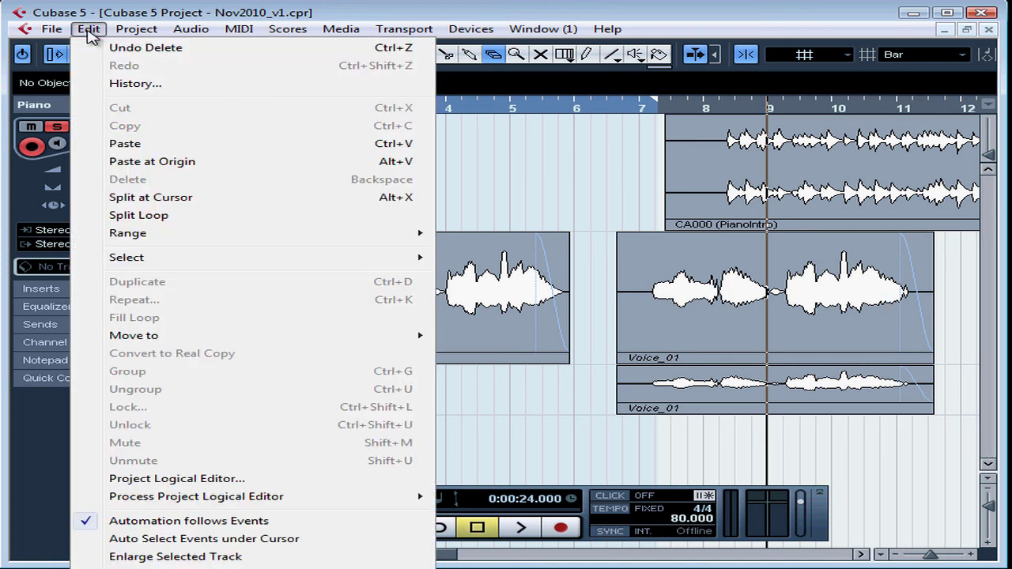
{"action": "left_click", "coordinate": [113, 49]}
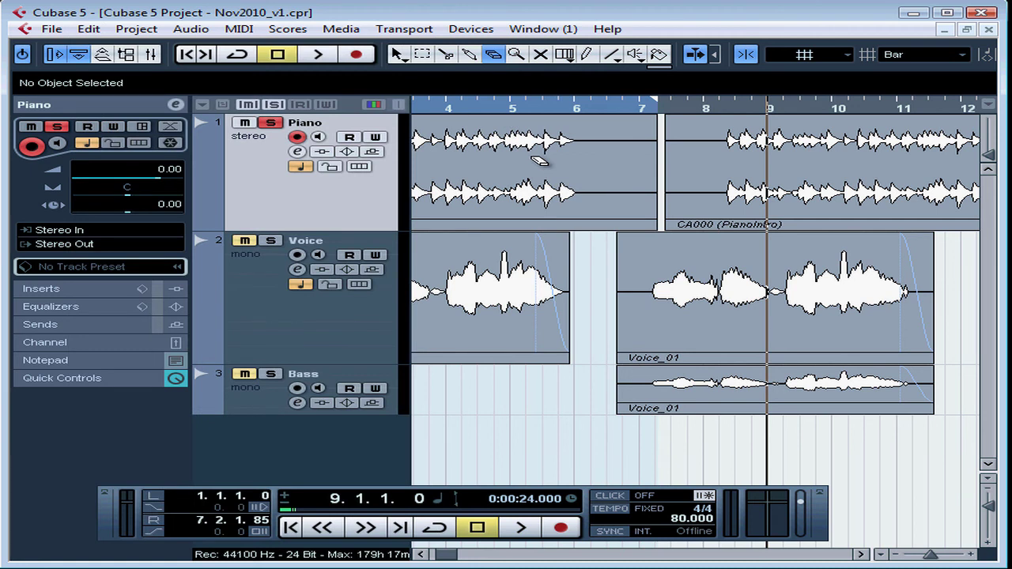
Zoom in on the first PianoIntro clip with the Zoom tool, and zoom back out to view all the clips.
{"action": "left_click", "coordinate": [516, 55]}
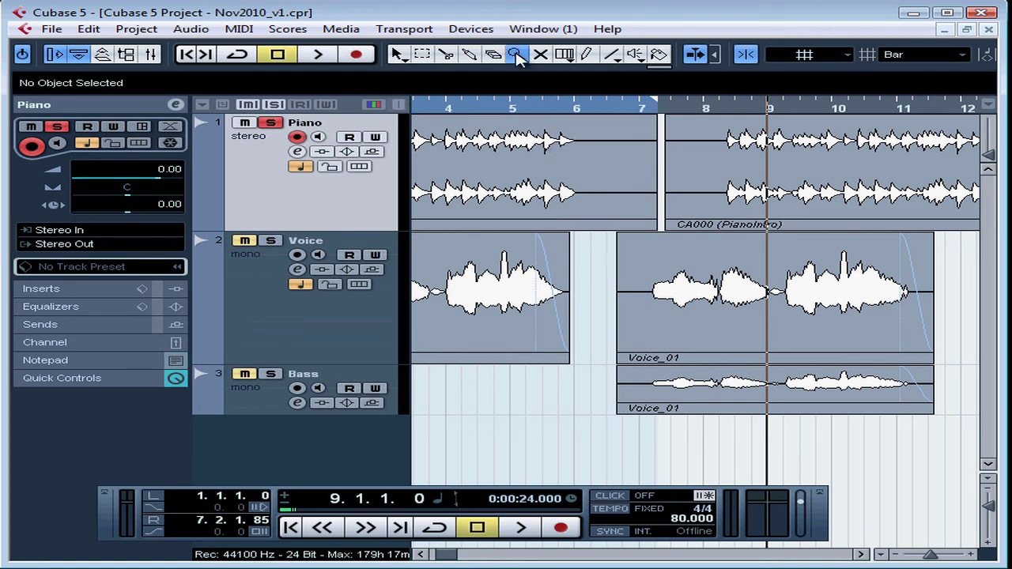
{"action": "left_click", "coordinate": [528, 155]}
{"action": "left_click", "coordinate": [528, 155]}
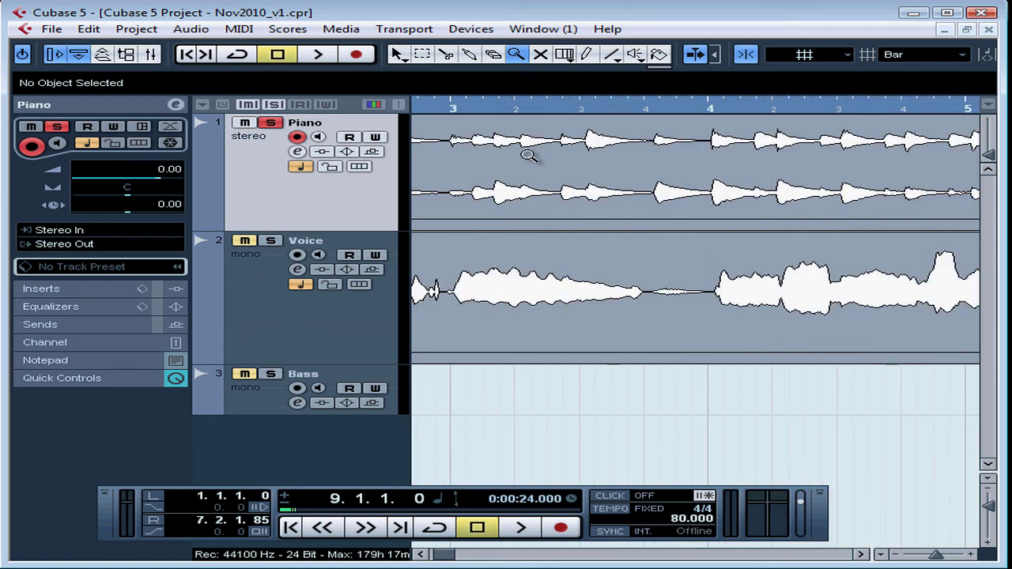
{"action": "left_click", "coordinate": [529, 155], "text": "alt"}
{"action": "left_click", "coordinate": [528, 155], "text": "alt"}
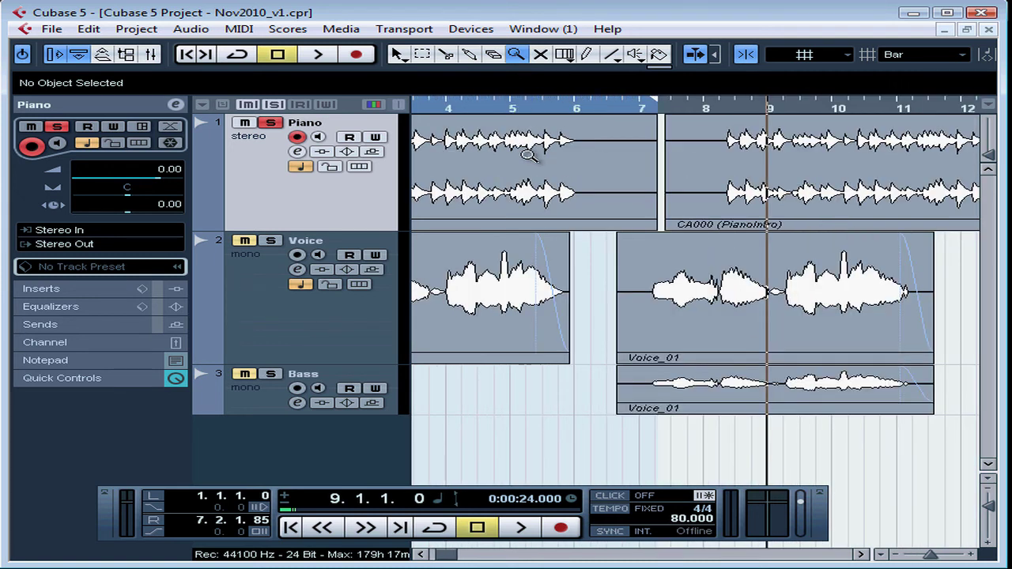
{"action": "left_click", "coordinate": [528, 155], "text": "alt"}
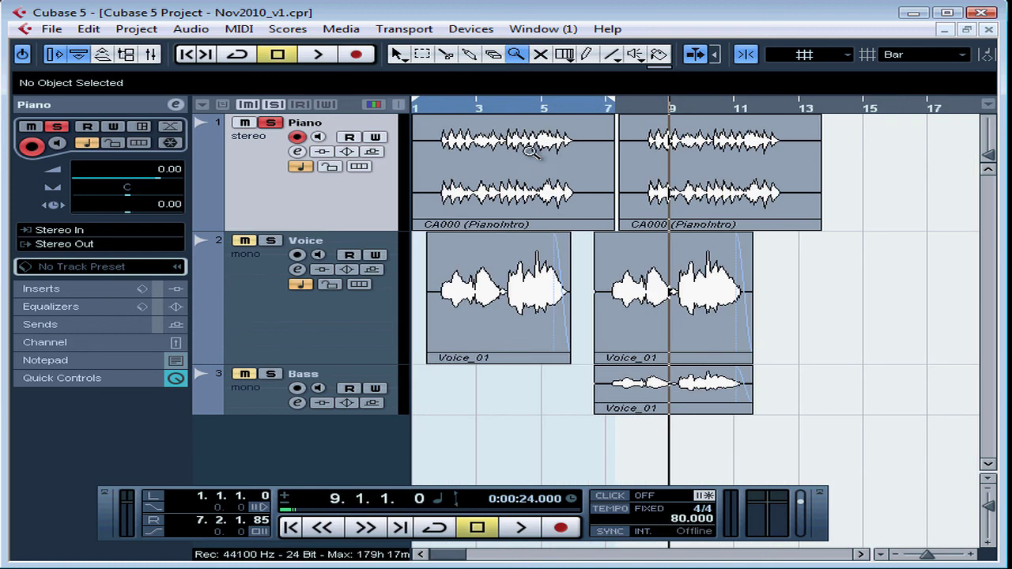
Mute the first Voice_01 clip on the Voice track with the Mute tool.
{"action": "left_click", "coordinate": [542, 56]}
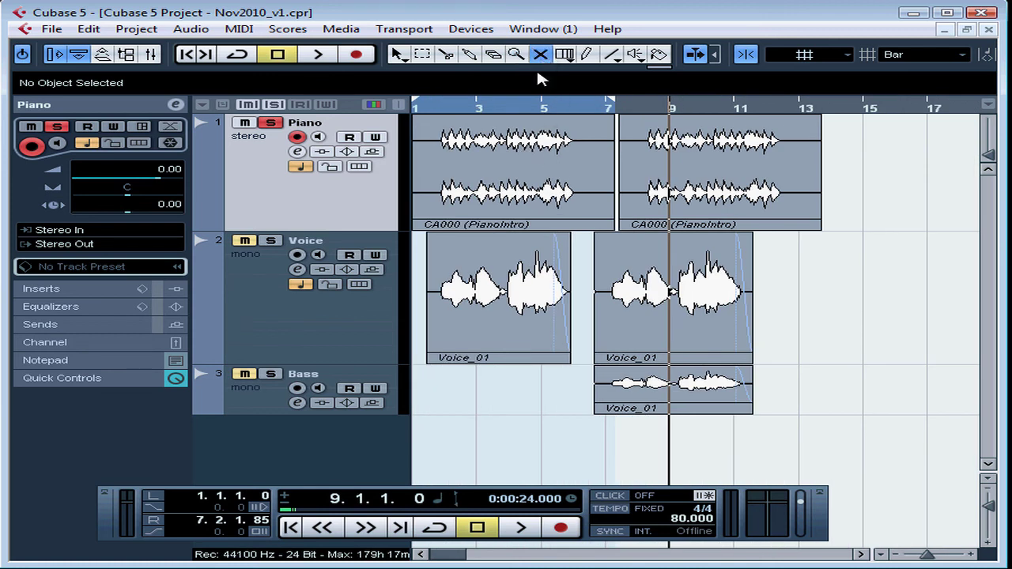
{"action": "left_click", "coordinate": [510, 282]}
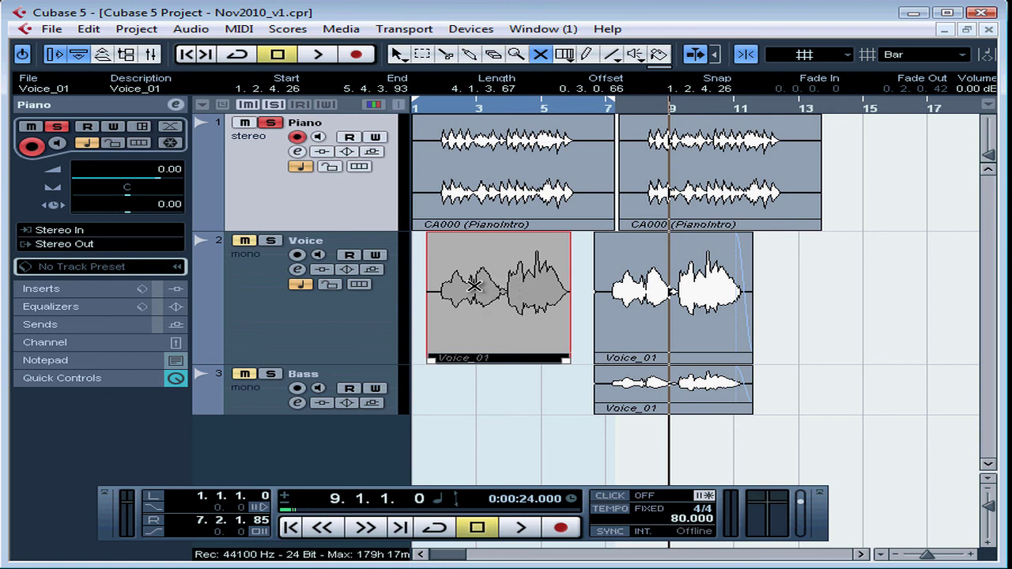
Mute and unmute the first PianoIntro clip, and unmute the first Voice_01 clip on the Voice track.
{"action": "left_click", "coordinate": [504, 185]}
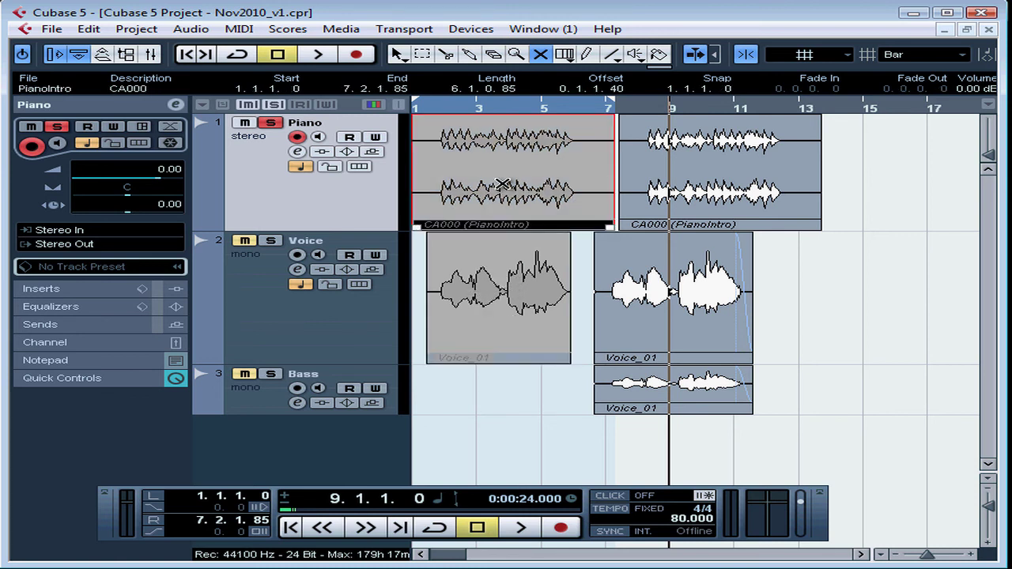
{"action": "left_click", "coordinate": [547, 193]}
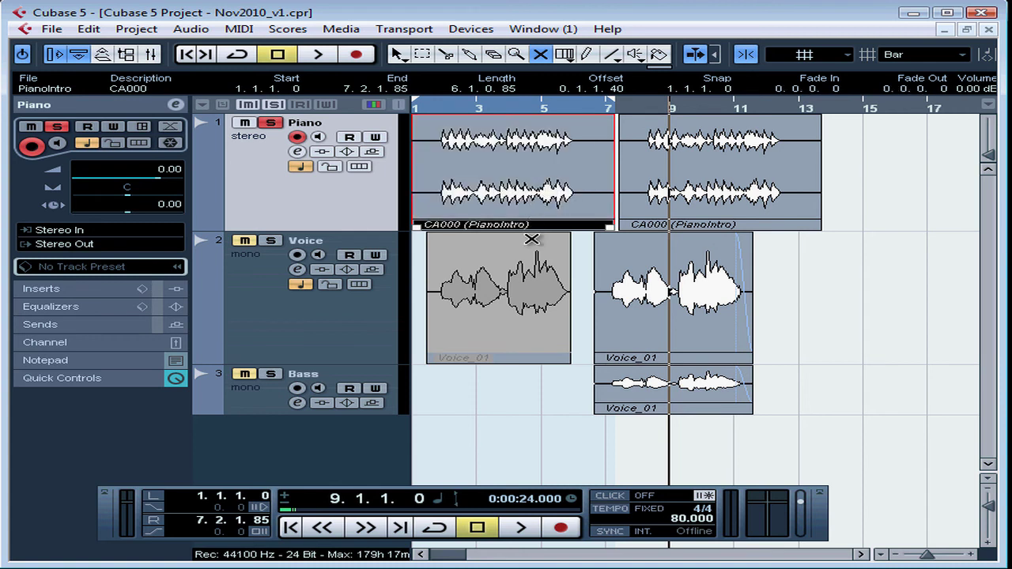
{"action": "left_click", "coordinate": [530, 278]}
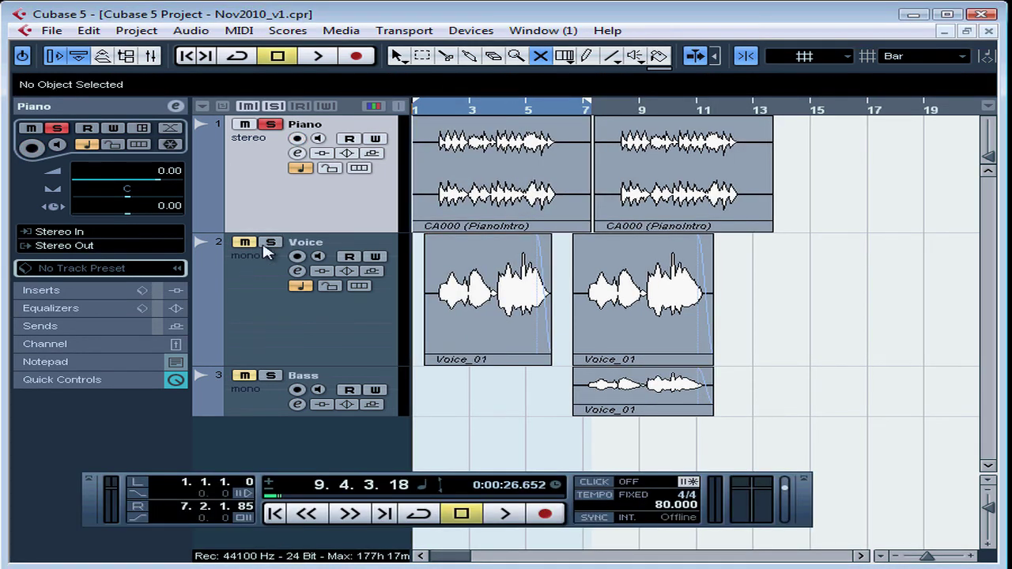
Solo the Voice and Bass tracks, and erase the second PianoIntro clip, the second Voice_01 clip and the Bass track's clip.
{"action": "left_click", "coordinate": [271, 242]}
{"action": "left_click", "coordinate": [271, 376]}
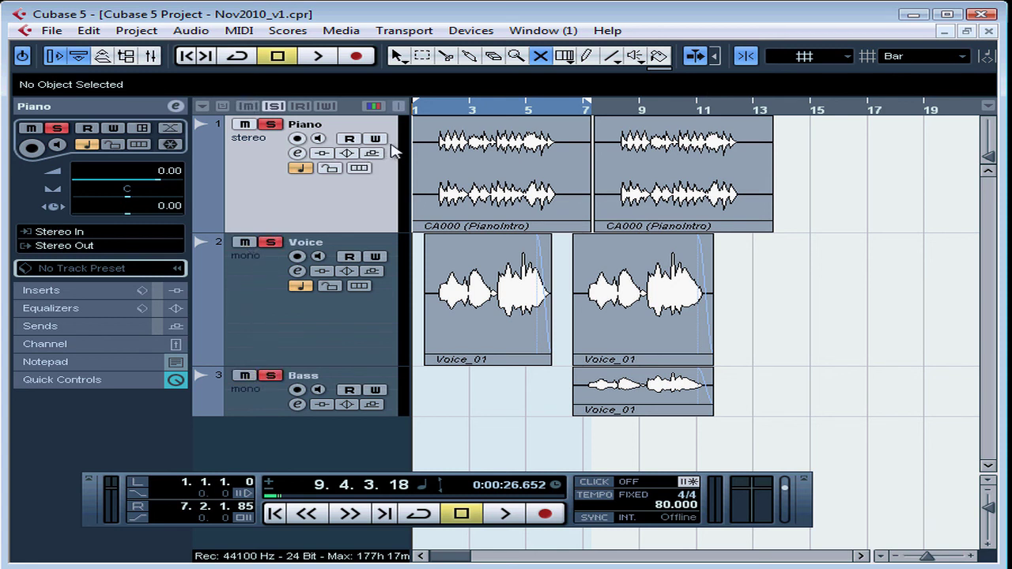
{"action": "left_click", "coordinate": [496, 61]}
{"action": "left_click", "coordinate": [678, 154]}
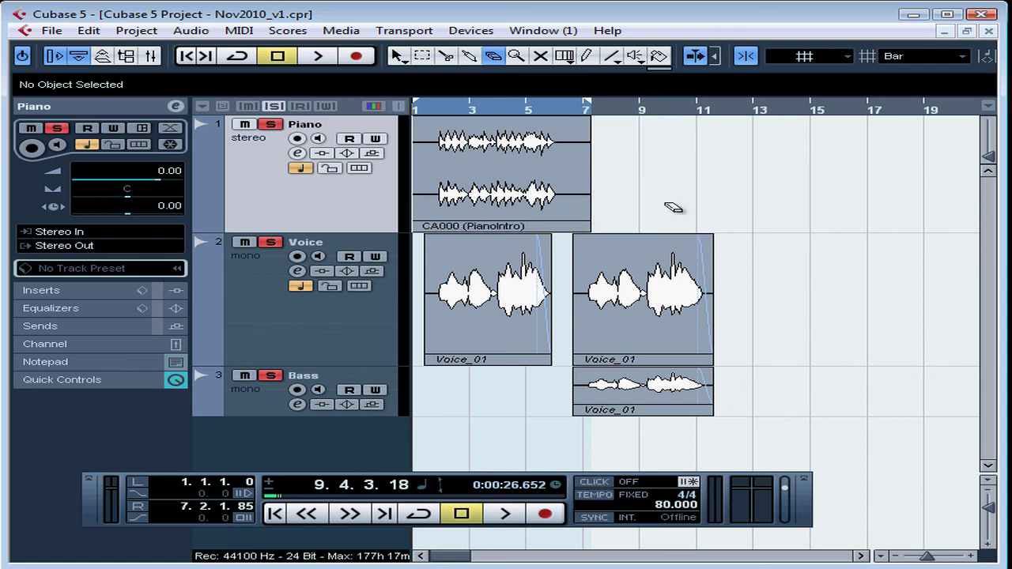
{"action": "left_click", "coordinate": [665, 296]}
{"action": "left_click", "coordinate": [663, 393]}
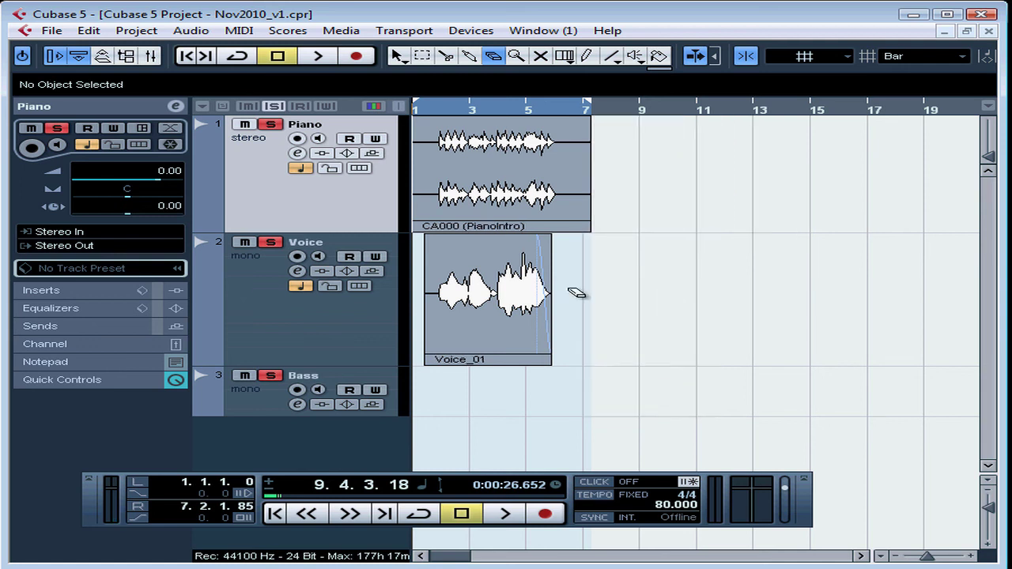
Turn snap off and trim the start of the PianoIntro clip to 1.4.4.64, just before its first note.
{"action": "left_click_drag", "start_coordinate": [446, 108], "coordinate": [457, 180]}
{"action": "left_click", "coordinate": [420, 556]}
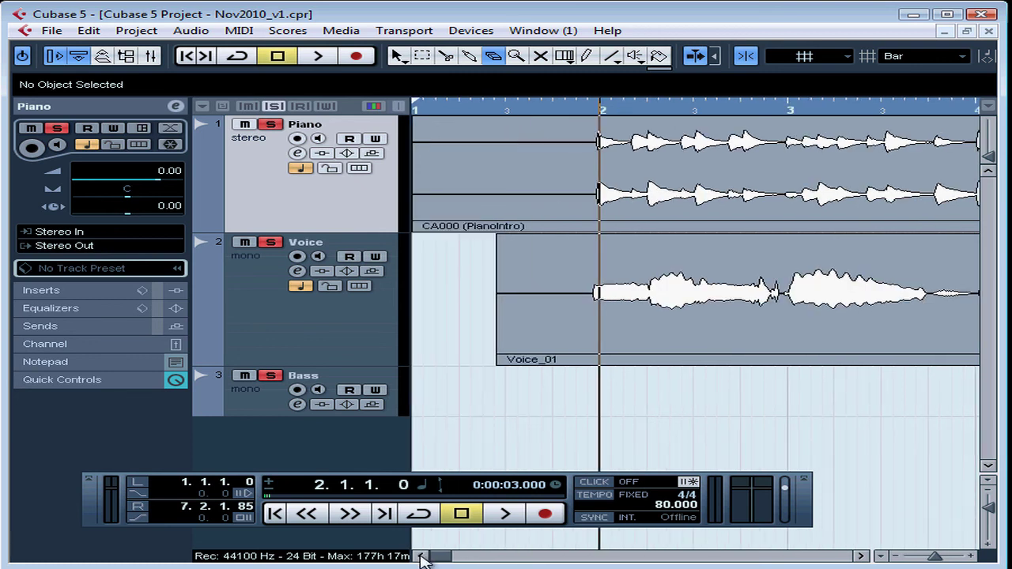
{"action": "left_click", "coordinate": [397, 55]}
{"action": "left_click", "coordinate": [468, 209]}
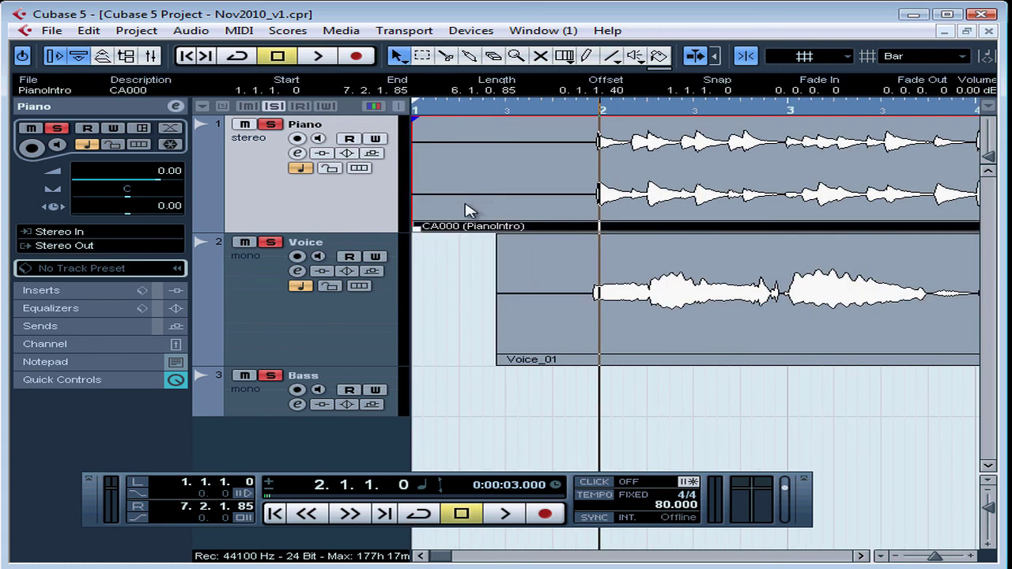
{"action": "left_click_drag", "start_coordinate": [417, 231], "coordinate": [503, 231]}
{"action": "left_click", "coordinate": [744, 57]}
{"action": "left_click_drag", "start_coordinate": [417, 229], "coordinate": [600, 216]}
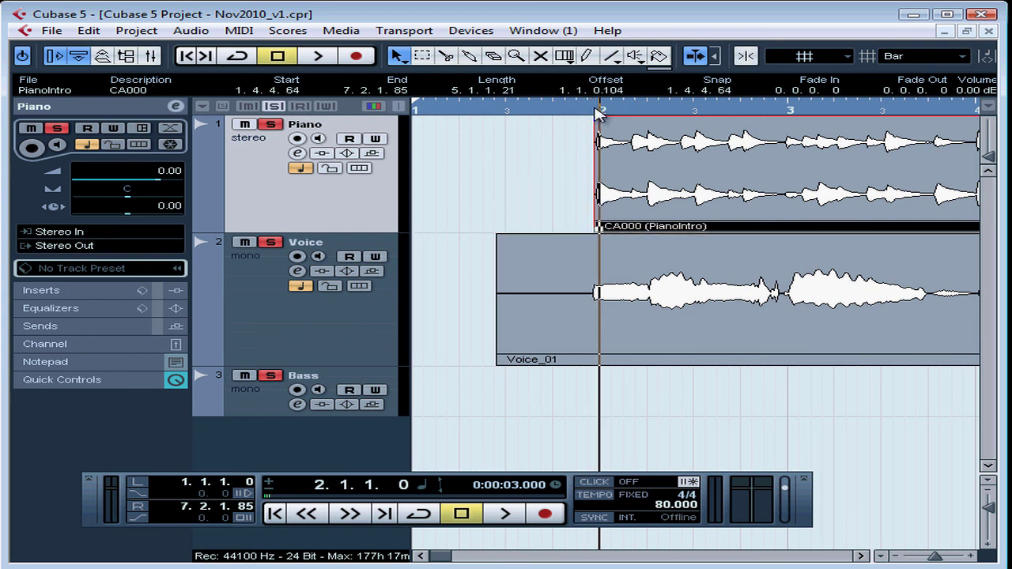
Fine-trim the start of the PianoIntro clip to 1.4.4.106, close to where its waveform begins.
{"action": "left_click_drag", "start_coordinate": [599, 110], "coordinate": [587, 179]}
{"action": "left_click_drag", "start_coordinate": [614, 226], "coordinate": [639, 229]}
{"action": "left_click", "coordinate": [642, 111]}
{"action": "left_click_drag", "start_coordinate": [644, 109], "coordinate": [650, 182]}
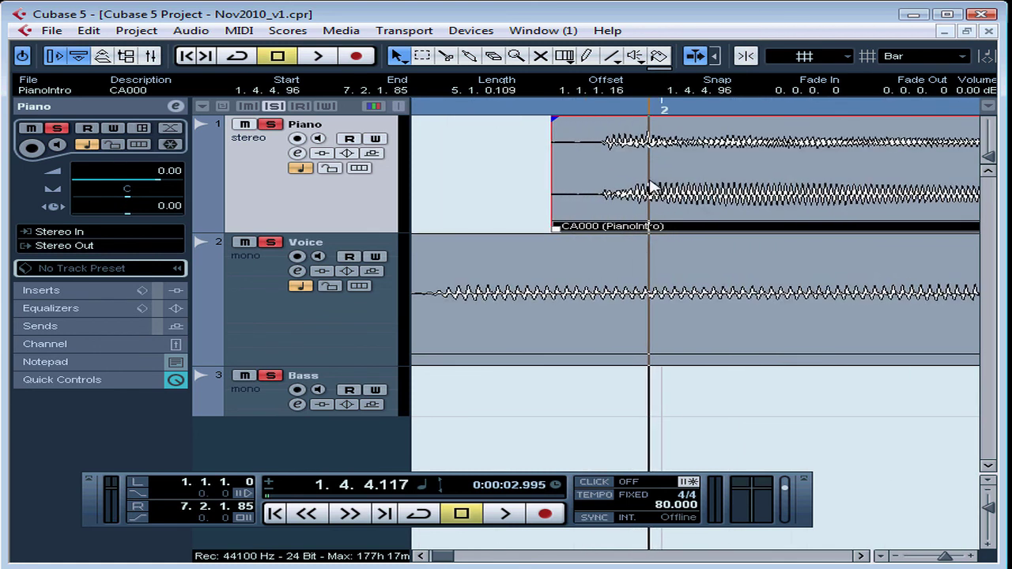
{"action": "left_click_drag", "start_coordinate": [555, 231], "coordinate": [602, 228]}
{"action": "left_click_drag", "start_coordinate": [591, 110], "coordinate": [576, 30]}
{"action": "left_click", "coordinate": [578, 108]}
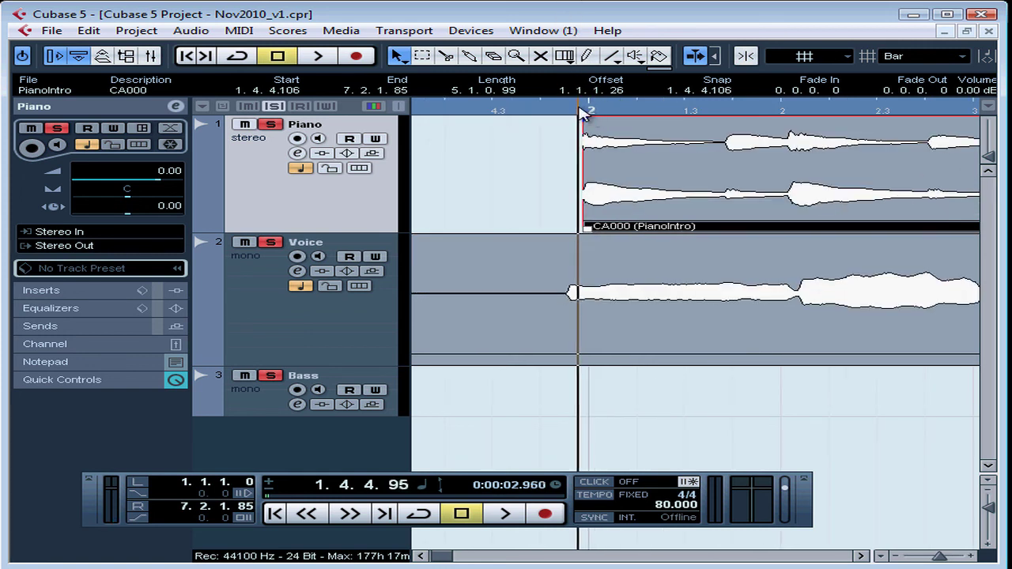
Trim the silence from the end of the PianoIntro clip so that it ends at 6.1.1.12.
{"action": "left_click", "coordinate": [883, 556]}
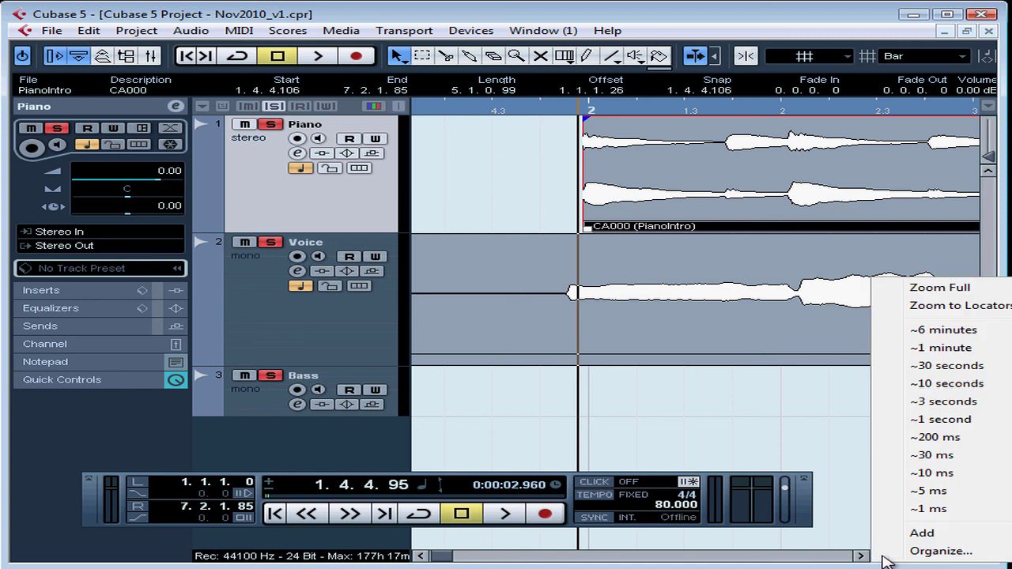
{"action": "left_click", "coordinate": [933, 288]}
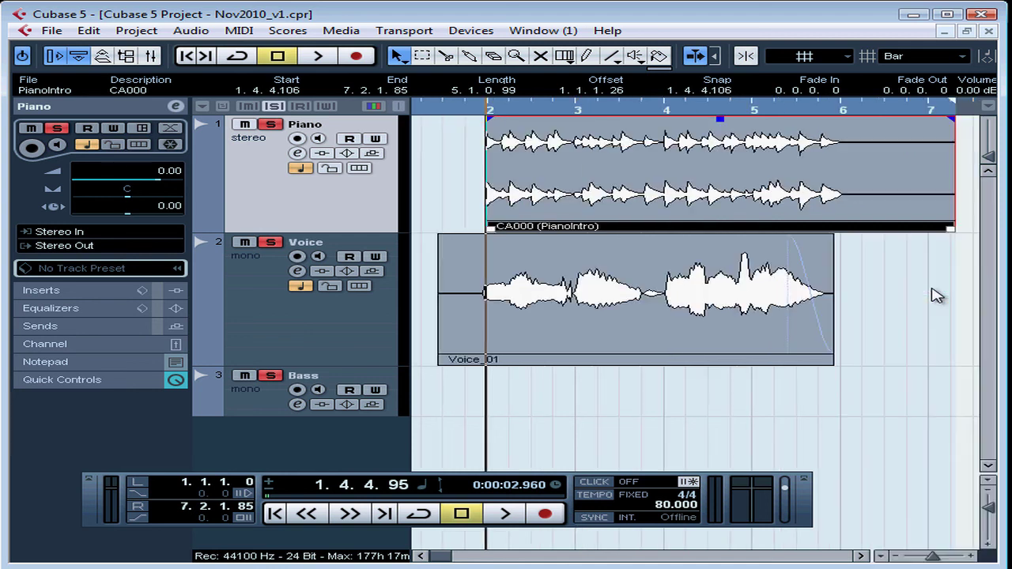
{"action": "left_click_drag", "start_coordinate": [953, 230], "coordinate": [845, 243]}
{"action": "left_click", "coordinate": [841, 112]}
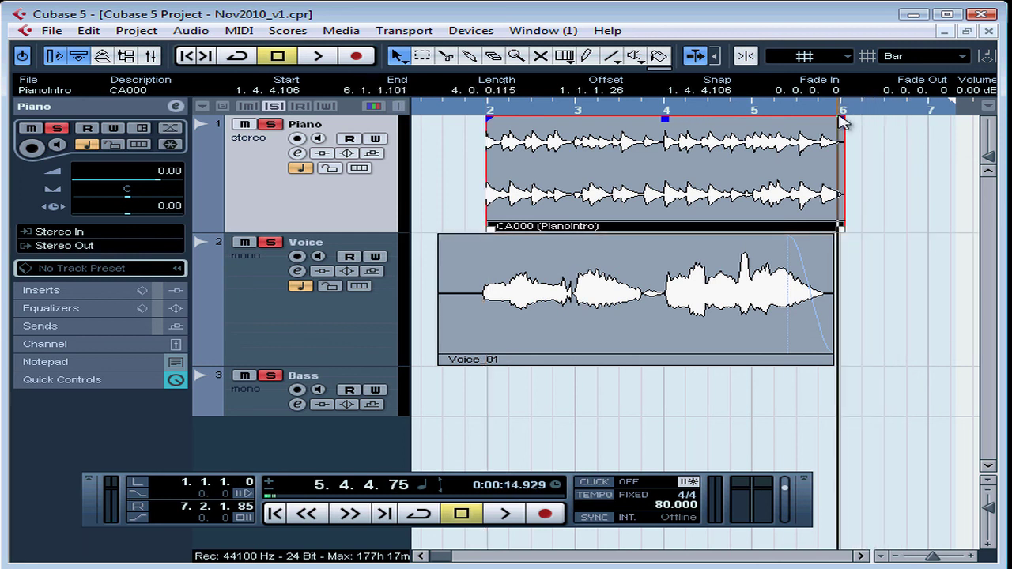
{"action": "key", "text": "h"}
{"action": "key", "text": "h"}
{"action": "key", "text": "g"}
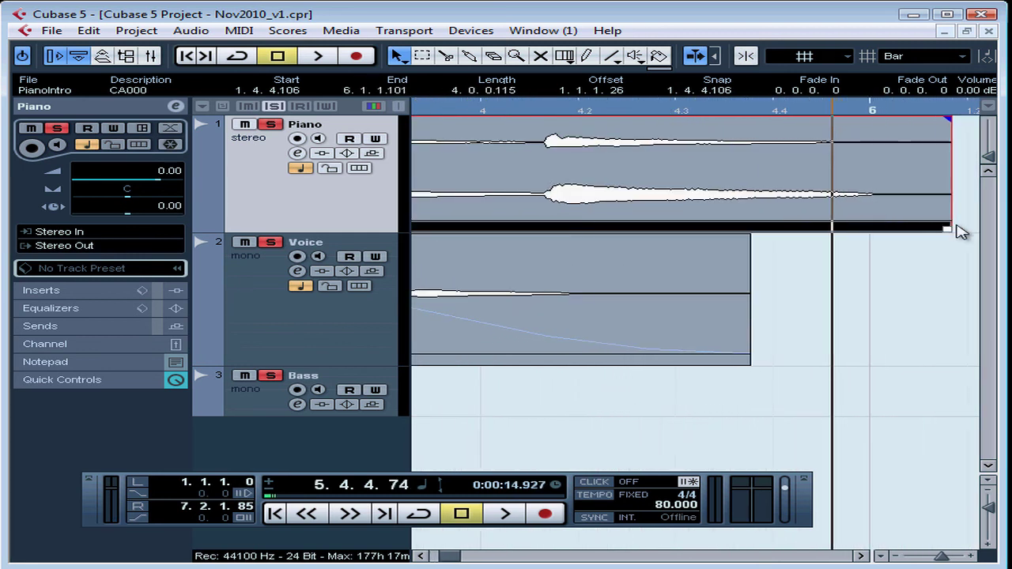
{"action": "left_click_drag", "start_coordinate": [952, 230], "coordinate": [878, 229]}
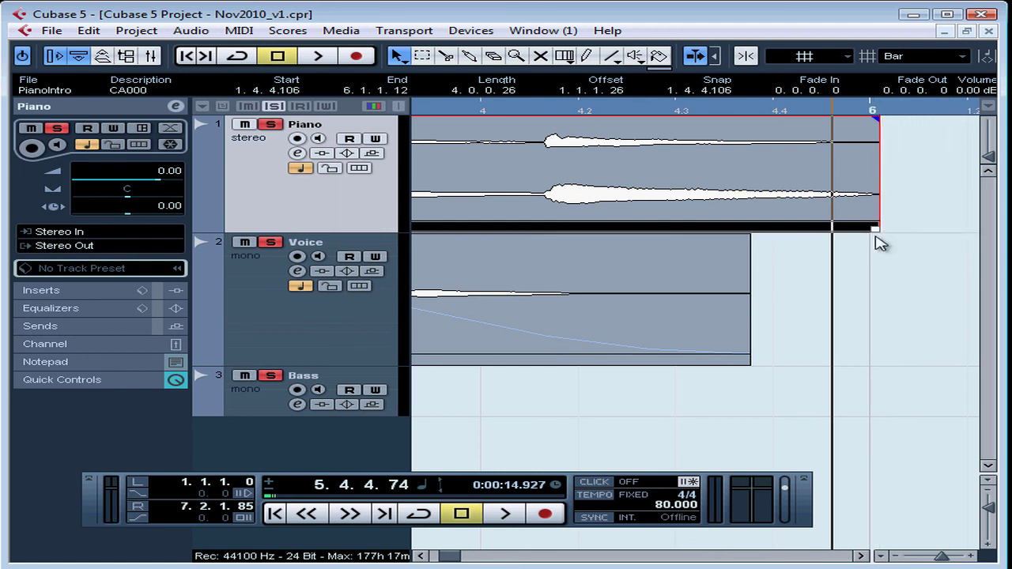
Trim the silence from the start of the Voice_01 clip so that it begins at 1.4.3.92.
{"action": "left_click", "coordinate": [882, 556]}
{"action": "left_click", "coordinate": [934, 294]}
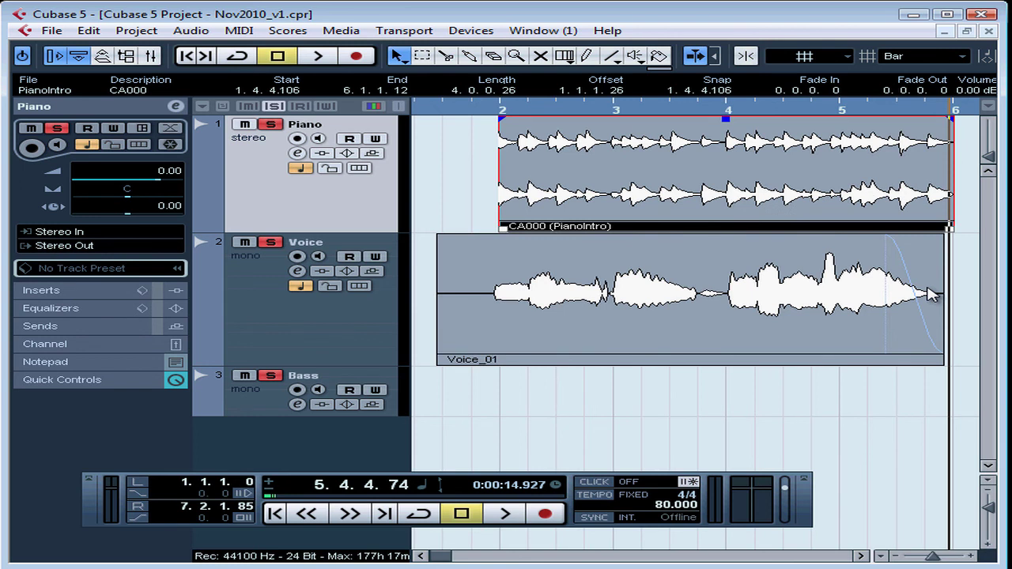
{"action": "left_click_drag", "start_coordinate": [439, 360], "coordinate": [492, 359]}
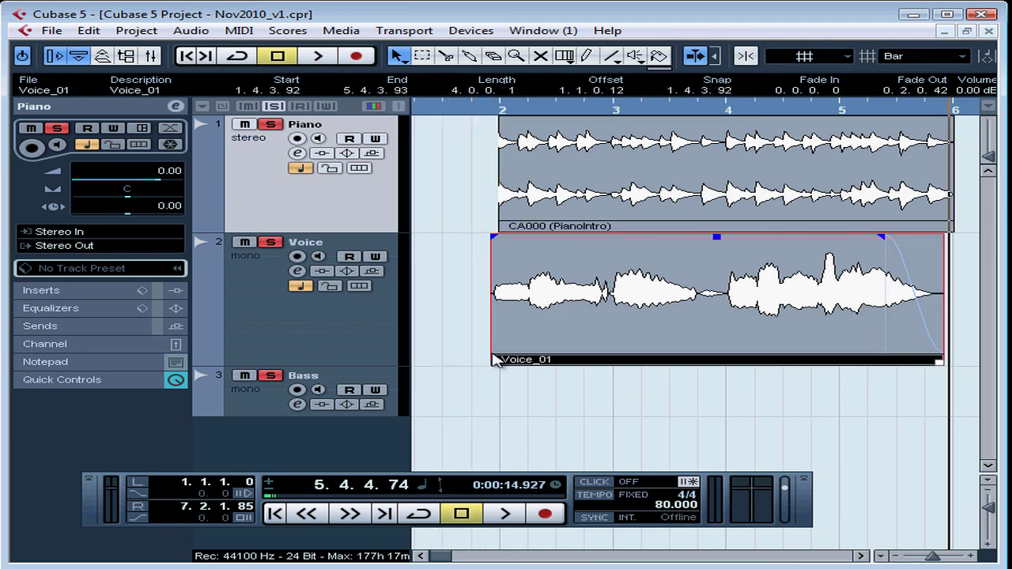
Place the playhead at 10.1.2.82 and copy the PianoIntro clip so that it ends there, using Magnetic Cursor snap.
{"action": "left_click", "coordinate": [642, 107]}
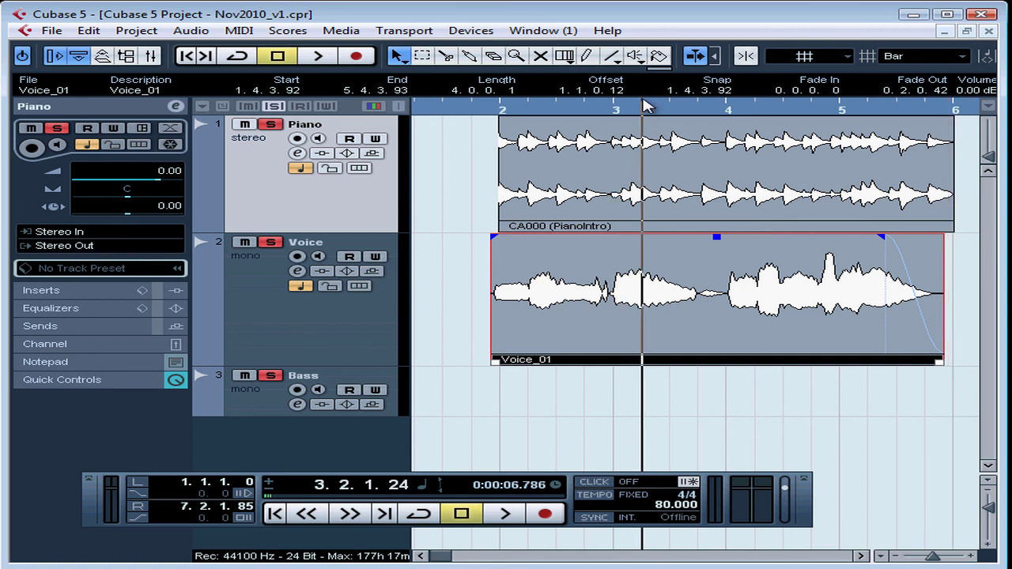
{"action": "left_click_drag", "start_coordinate": [643, 99], "coordinate": [632, 60]}
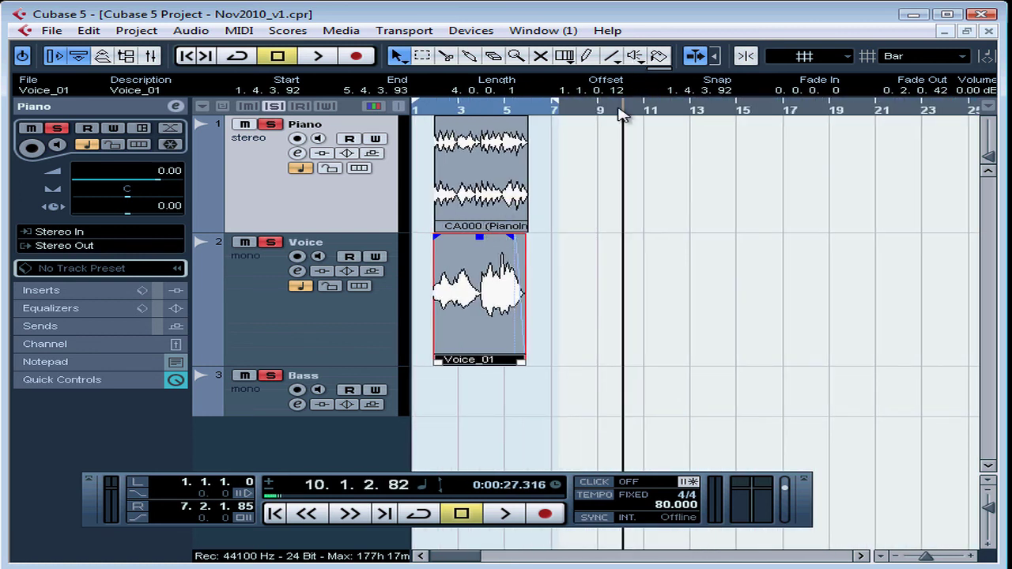
{"action": "left_click", "coordinate": [848, 59]}
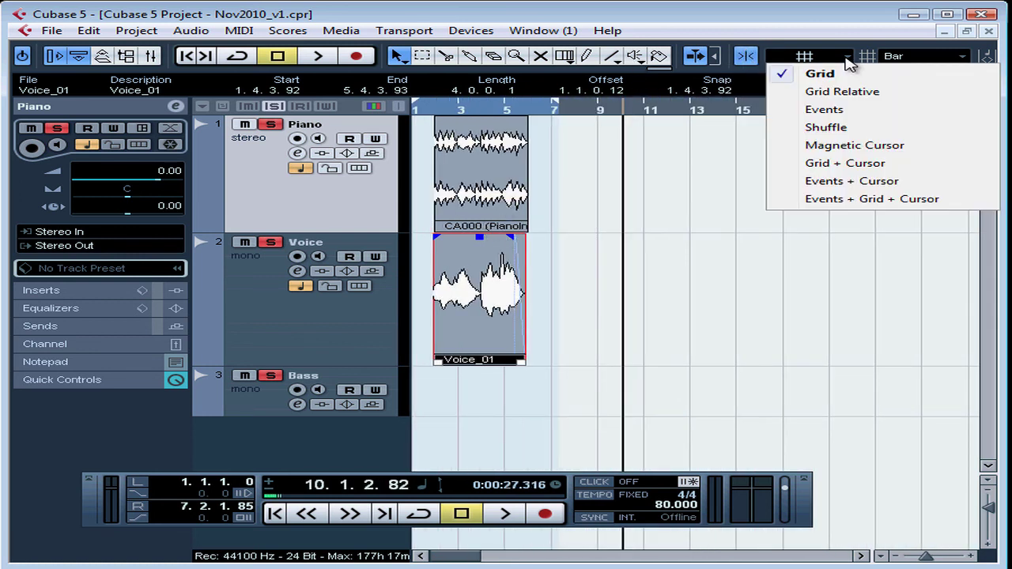
{"action": "left_click", "coordinate": [852, 145]}
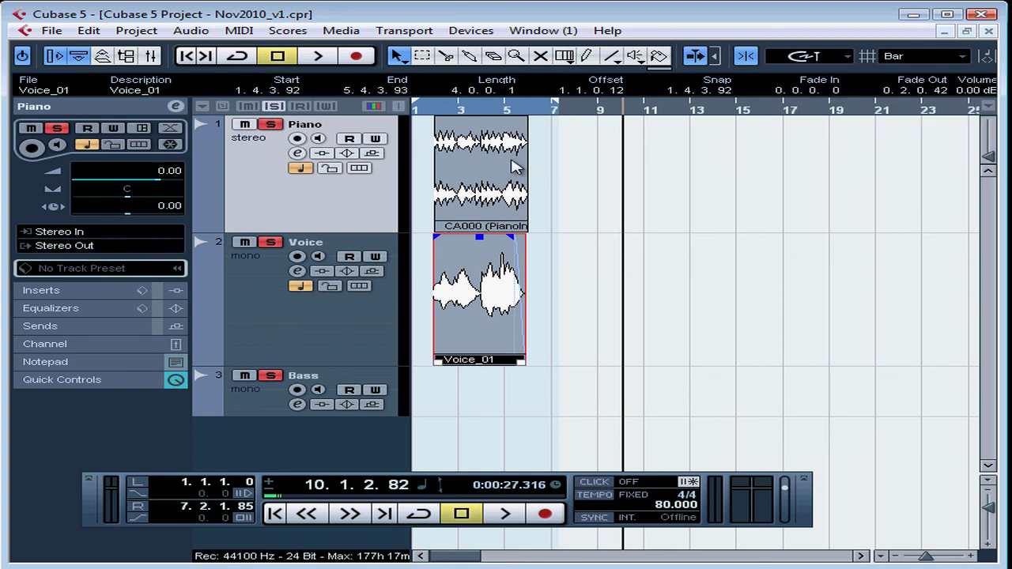
{"action": "left_click", "coordinate": [498, 173]}
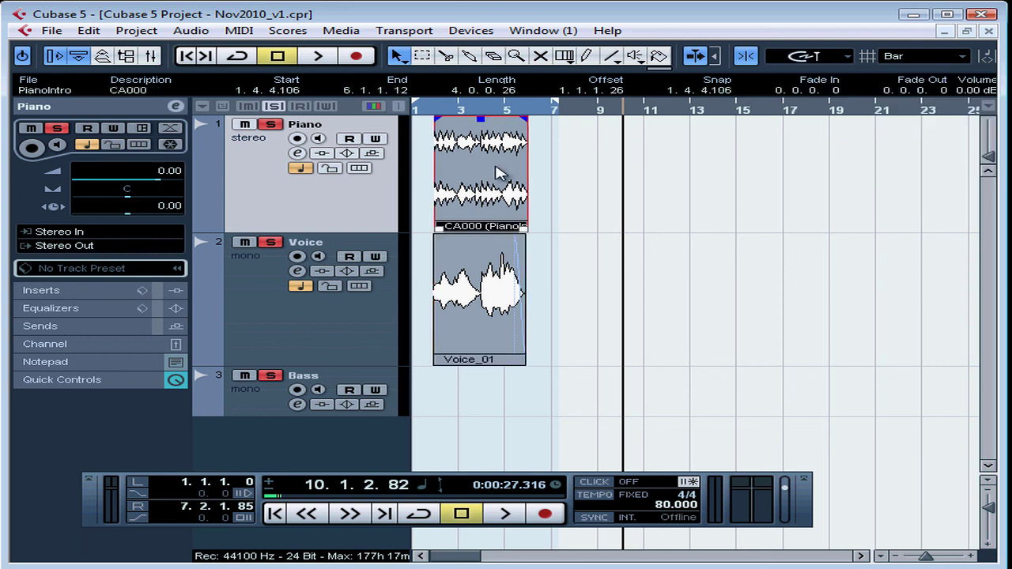
{"action": "left_click_drag", "start_coordinate": [499, 173], "coordinate": [598, 175]}
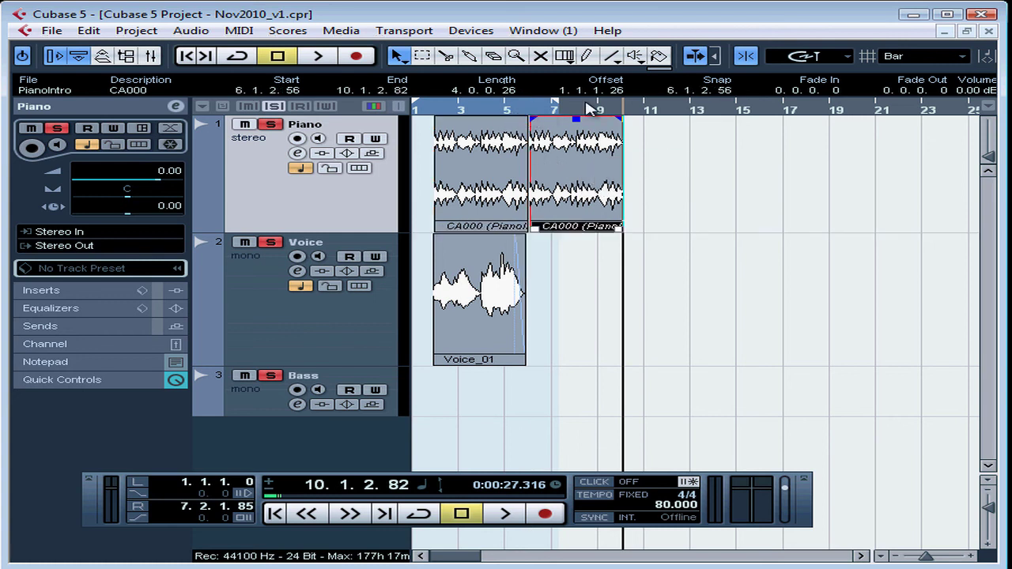
Turn snap off and move the Voice_01 clip to 6.1.1.98, aligning its waveform with the second PianoIntro clip.
{"action": "left_click", "coordinate": [746, 56]}
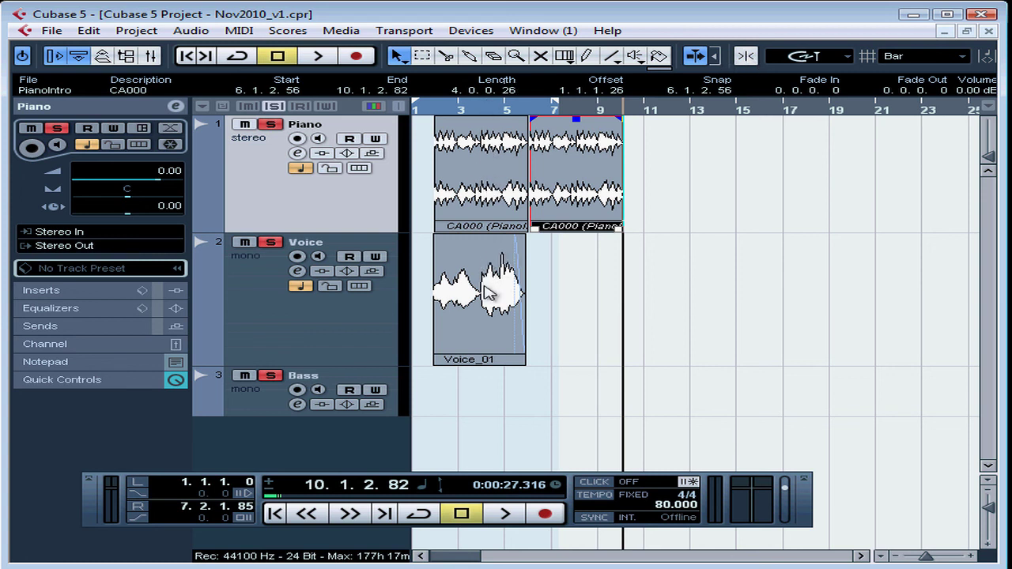
{"action": "left_click", "coordinate": [488, 294]}
{"action": "left_click_drag", "start_coordinate": [485, 304], "coordinate": [583, 306]}
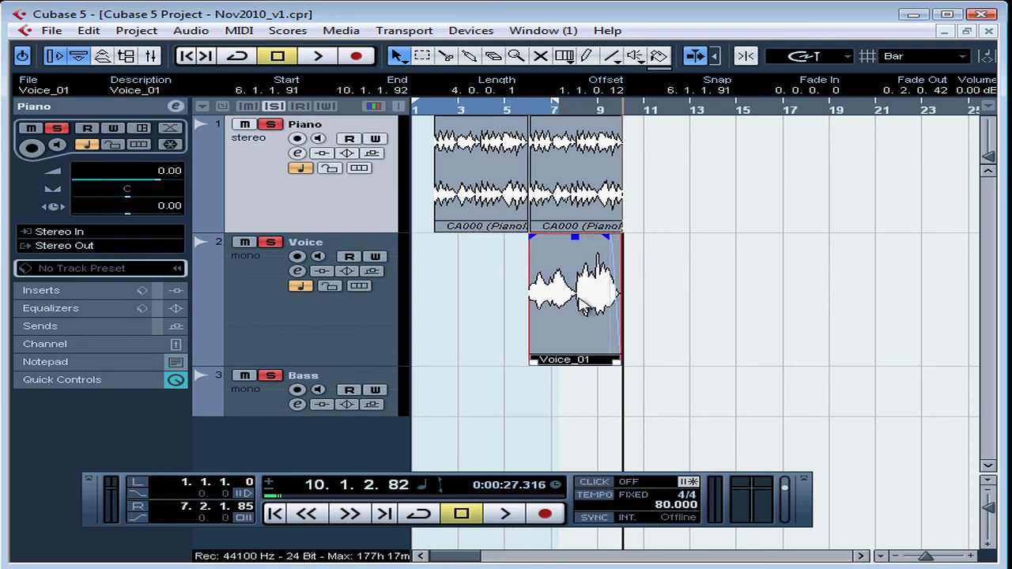
{"action": "left_click_drag", "start_coordinate": [543, 115], "coordinate": [531, 264]}
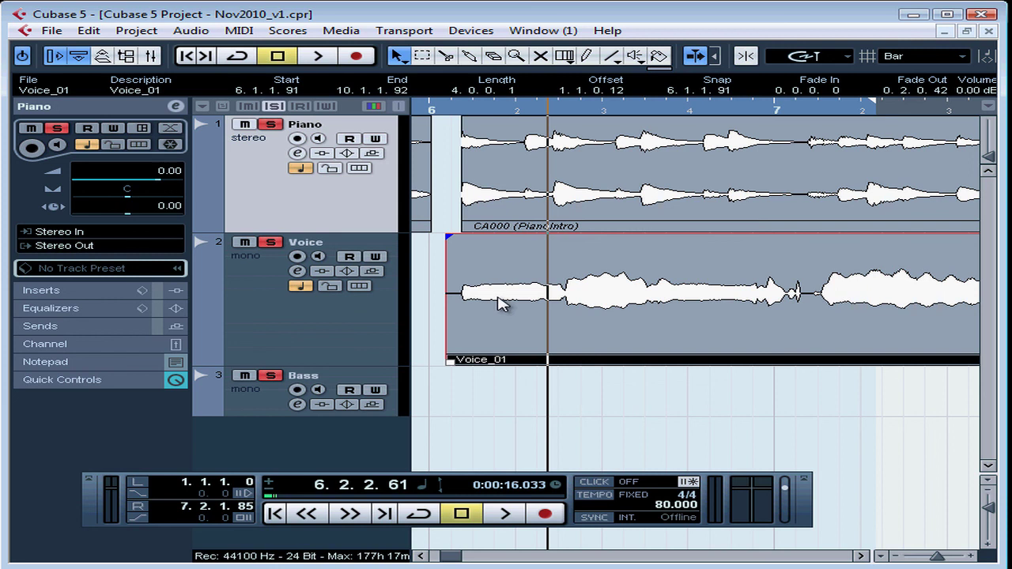
{"action": "left_click_drag", "start_coordinate": [497, 299], "coordinate": [499, 298]}
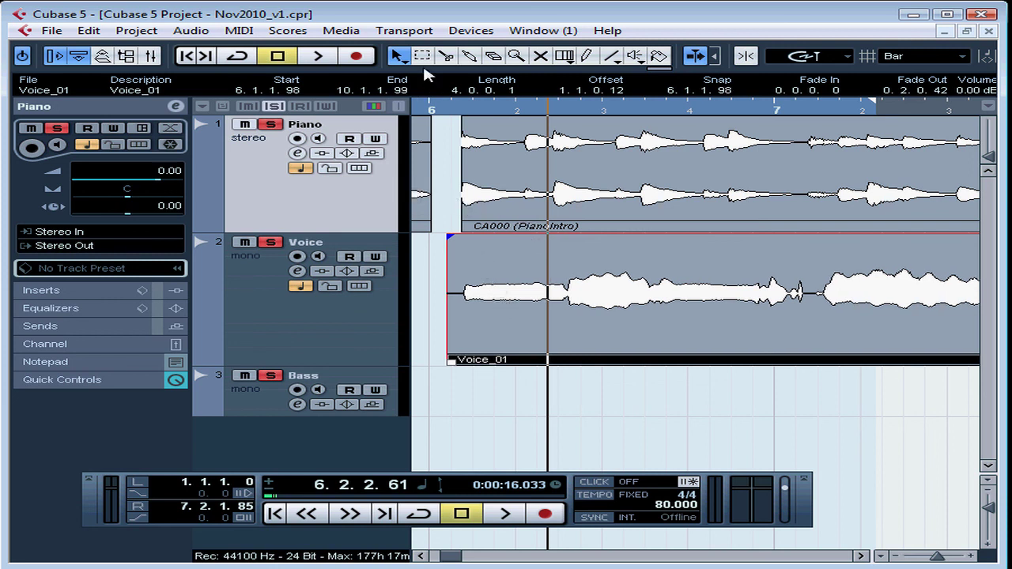
Play the whole arrangement from the beginning until just past bar 10, and return the playhead to the start.
{"action": "left_click", "coordinate": [192, 57]}
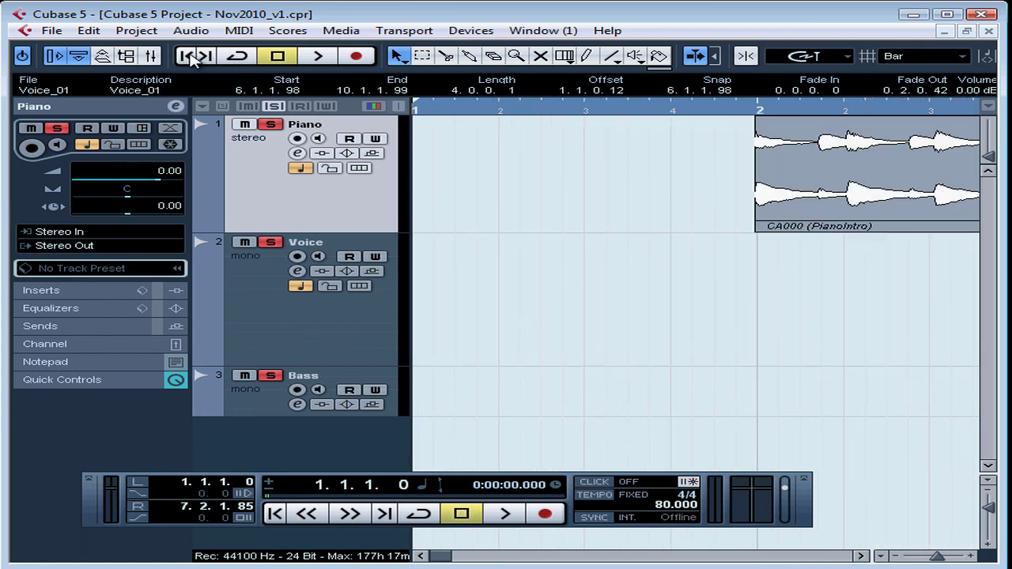
{"action": "left_click", "coordinate": [883, 558]}
{"action": "left_click", "coordinate": [929, 291]}
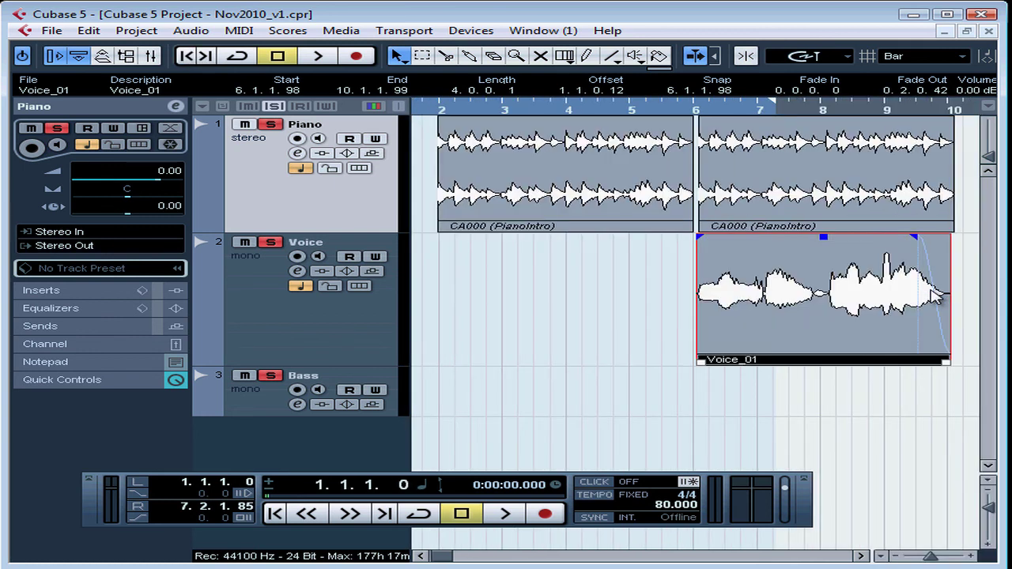
{"action": "key", "text": "space"}
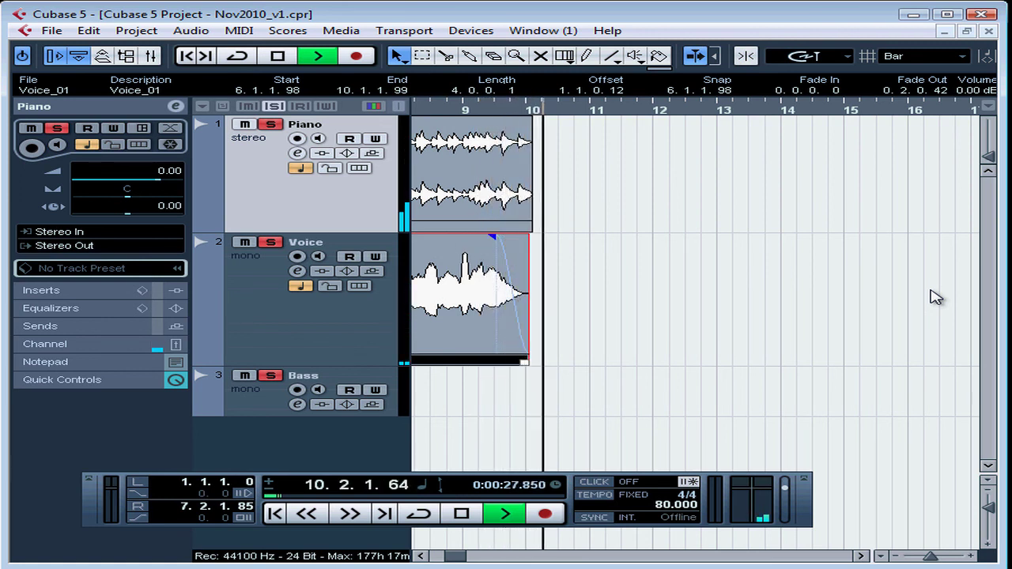
{"action": "key", "text": "space"}
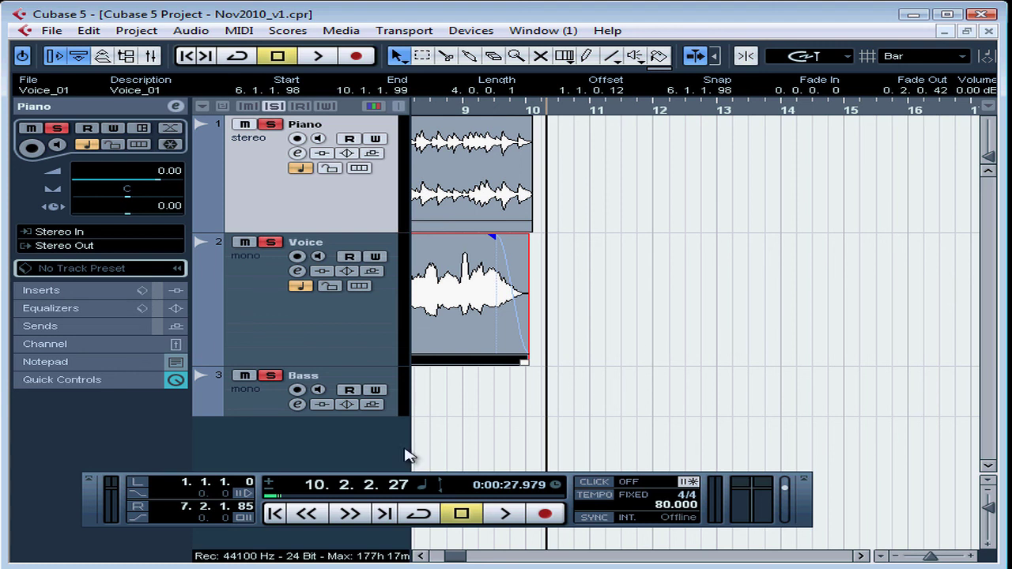
{"action": "left_click", "coordinate": [274, 514]}
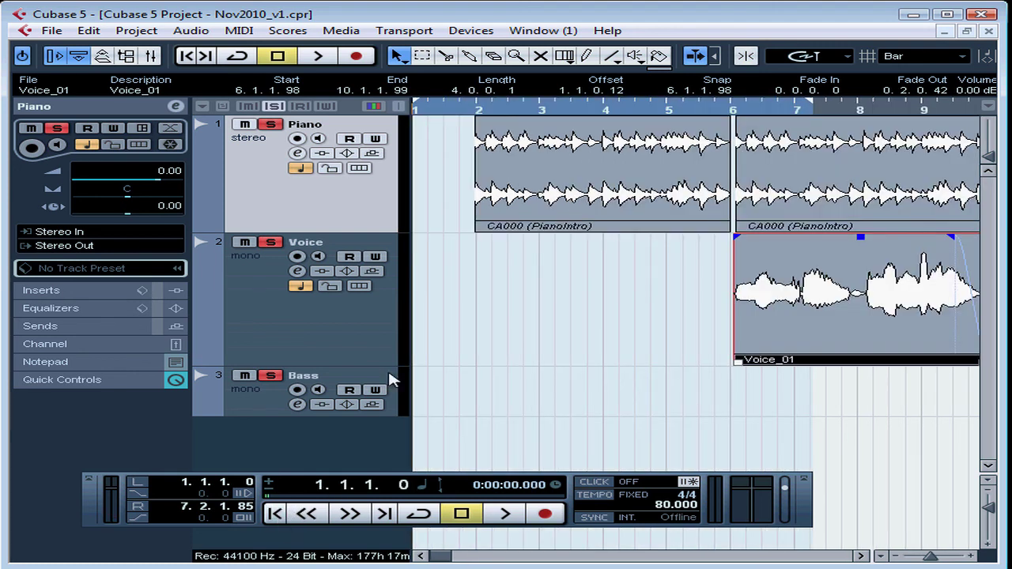
Colour both PianoIntro clips green (Color 7) with the Color tool.
{"action": "left_click", "coordinate": [660, 61]}
{"action": "left_click", "coordinate": [660, 63]}
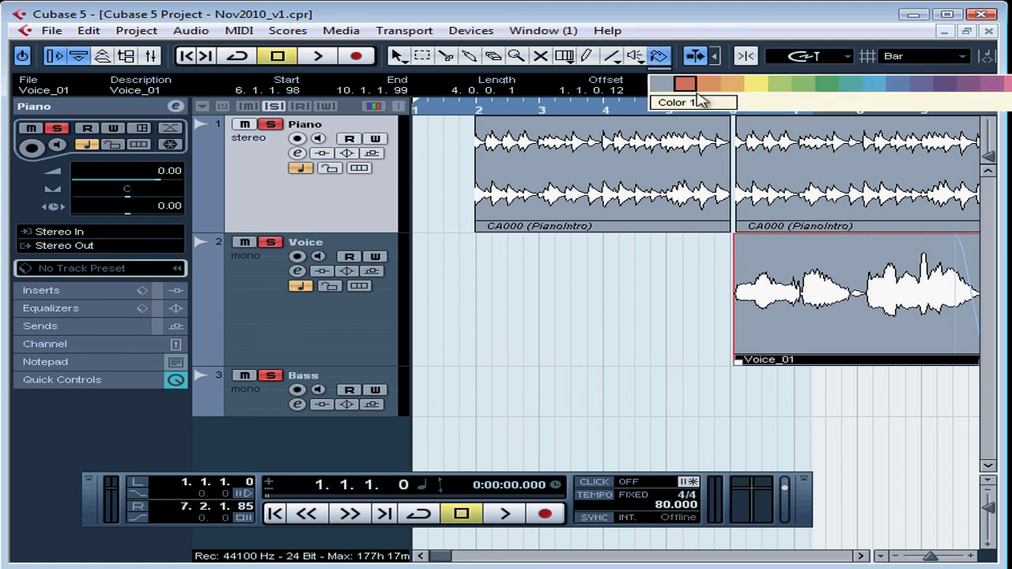
{"action": "left_click", "coordinate": [825, 89]}
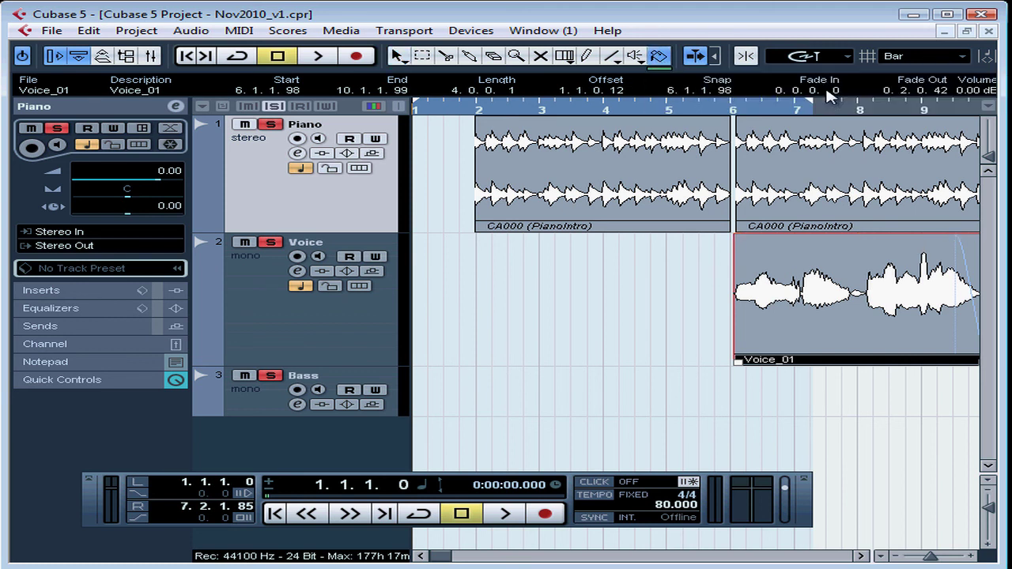
{"action": "left_click", "coordinate": [659, 185]}
{"action": "left_click", "coordinate": [767, 186]}
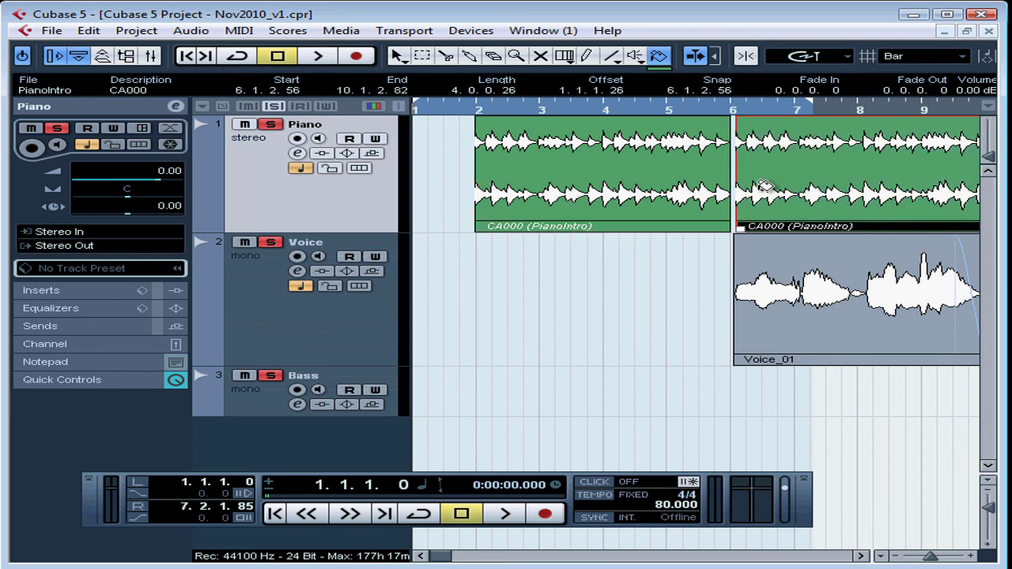
Colour the Voice_01 clip purple, and switch back to the Object Selection tool.
{"action": "left_click", "coordinate": [666, 69]}
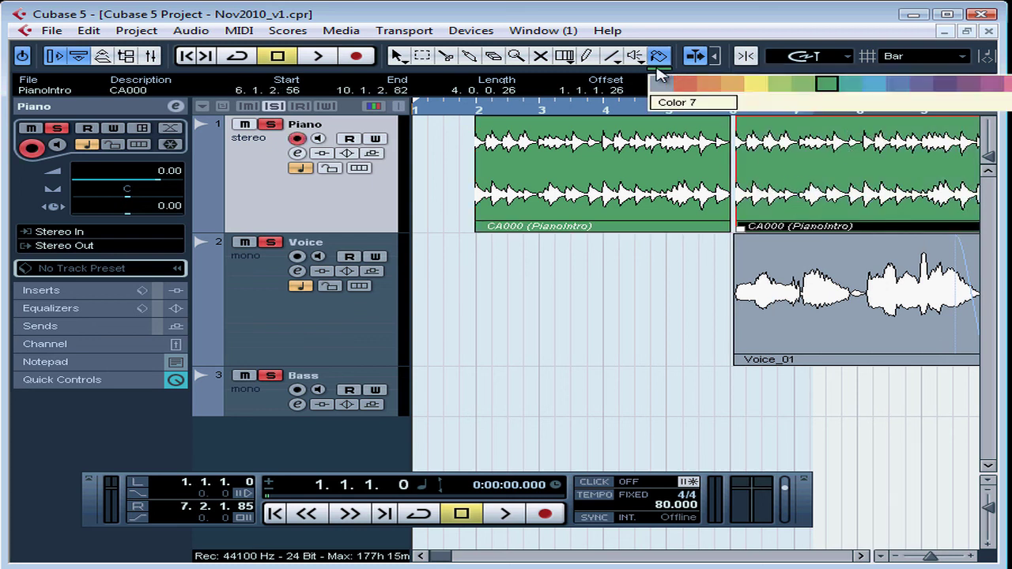
{"action": "left_click", "coordinate": [954, 95]}
{"action": "left_click", "coordinate": [837, 324]}
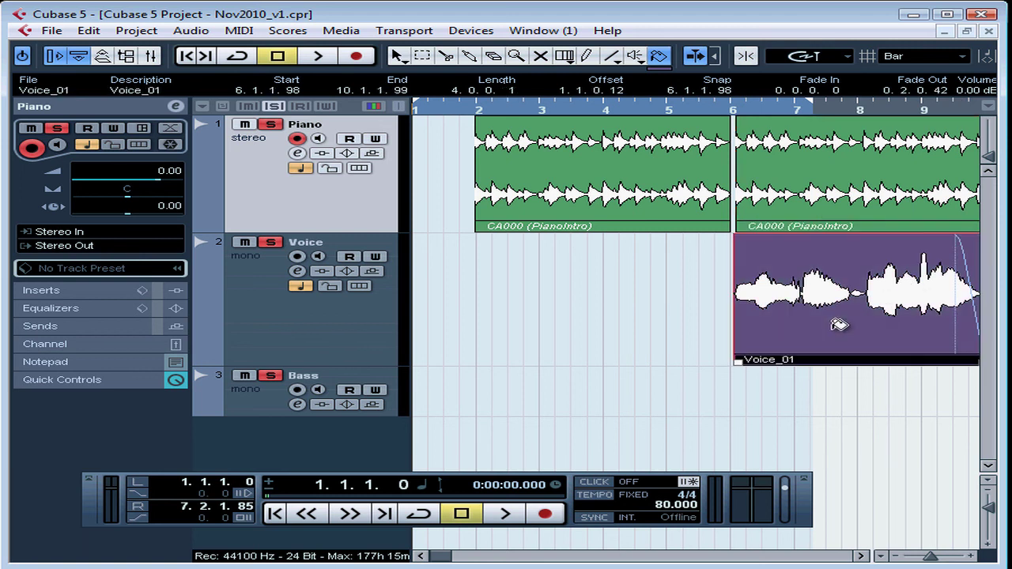
{"action": "left_click", "coordinate": [397, 57]}
{"action": "left_click_drag", "start_coordinate": [521, 114], "coordinate": [515, 85]}
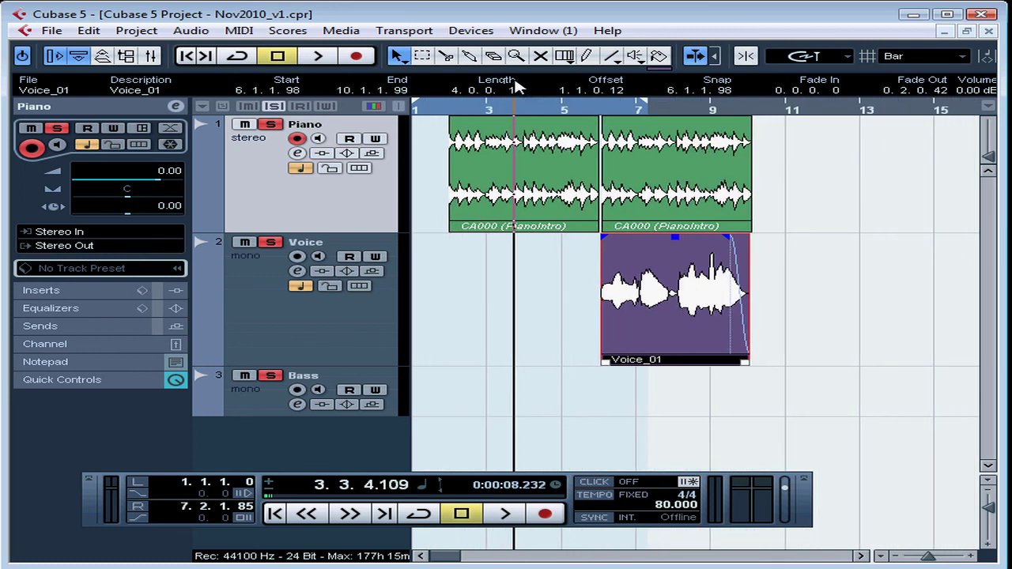